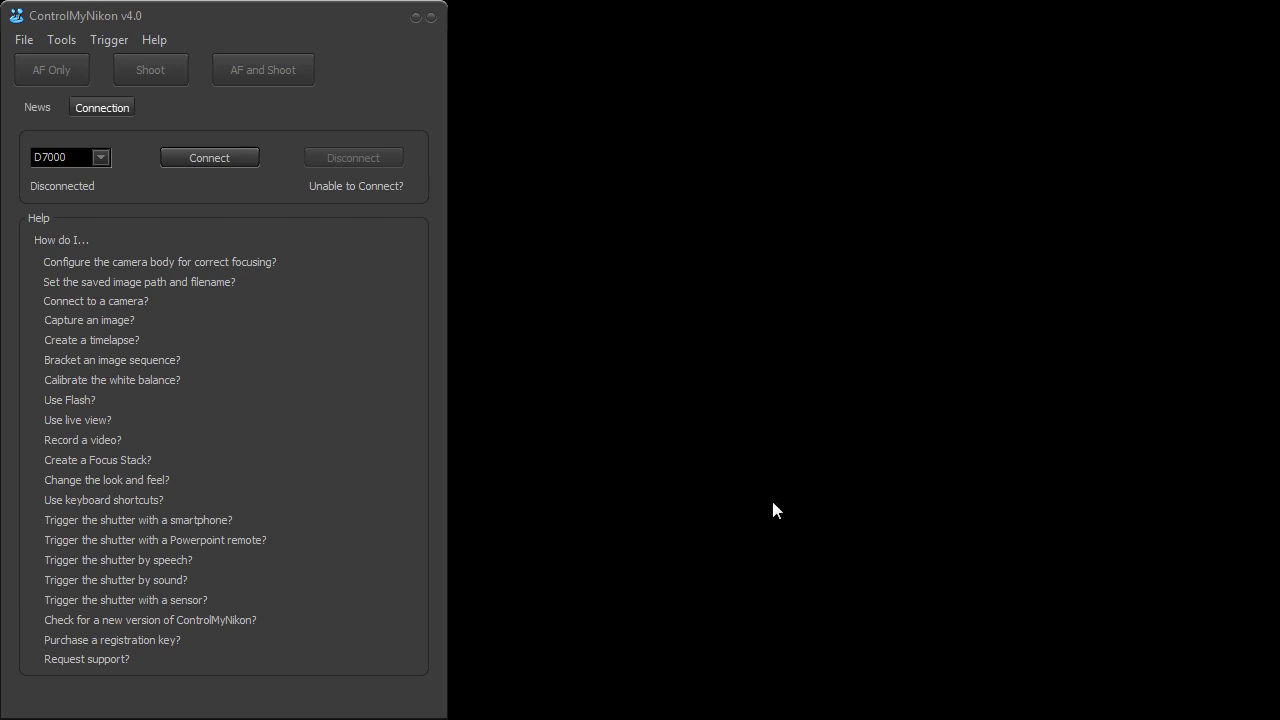
Keep D7000 as the camera model and connect to the camera
left_click(92, 158)
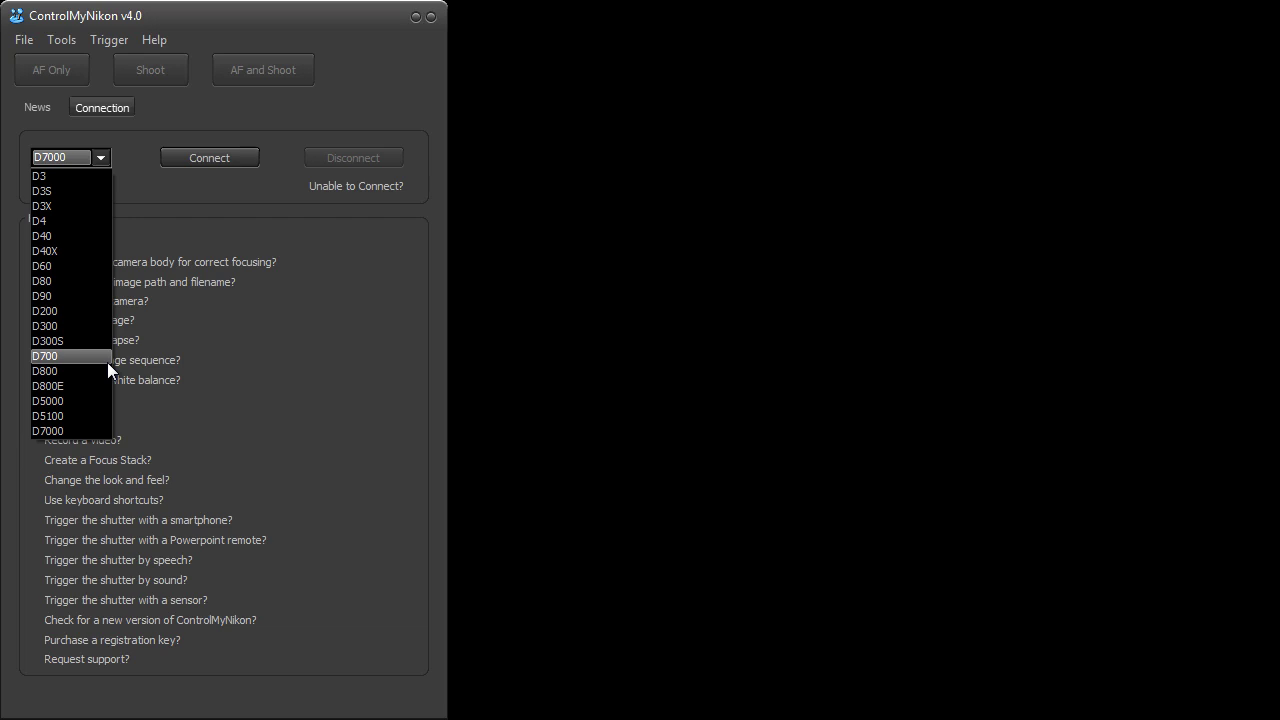
left_click(331, 387)
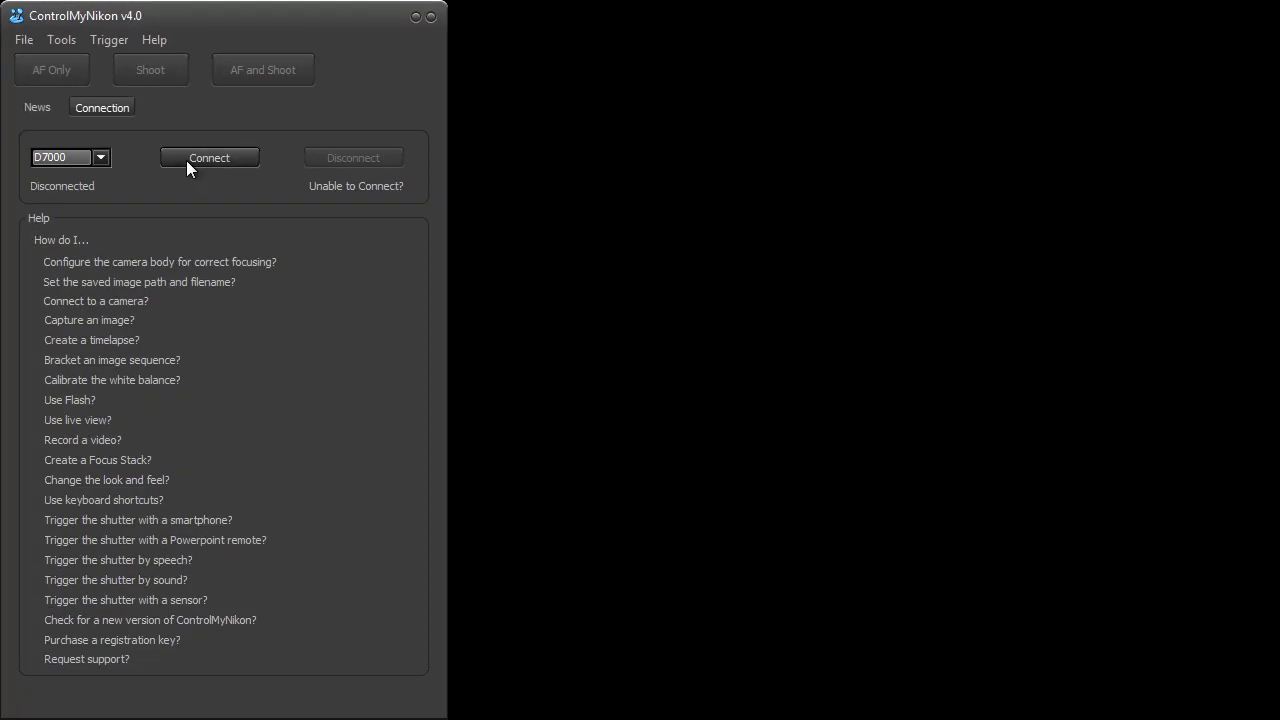
left_click(190, 160)
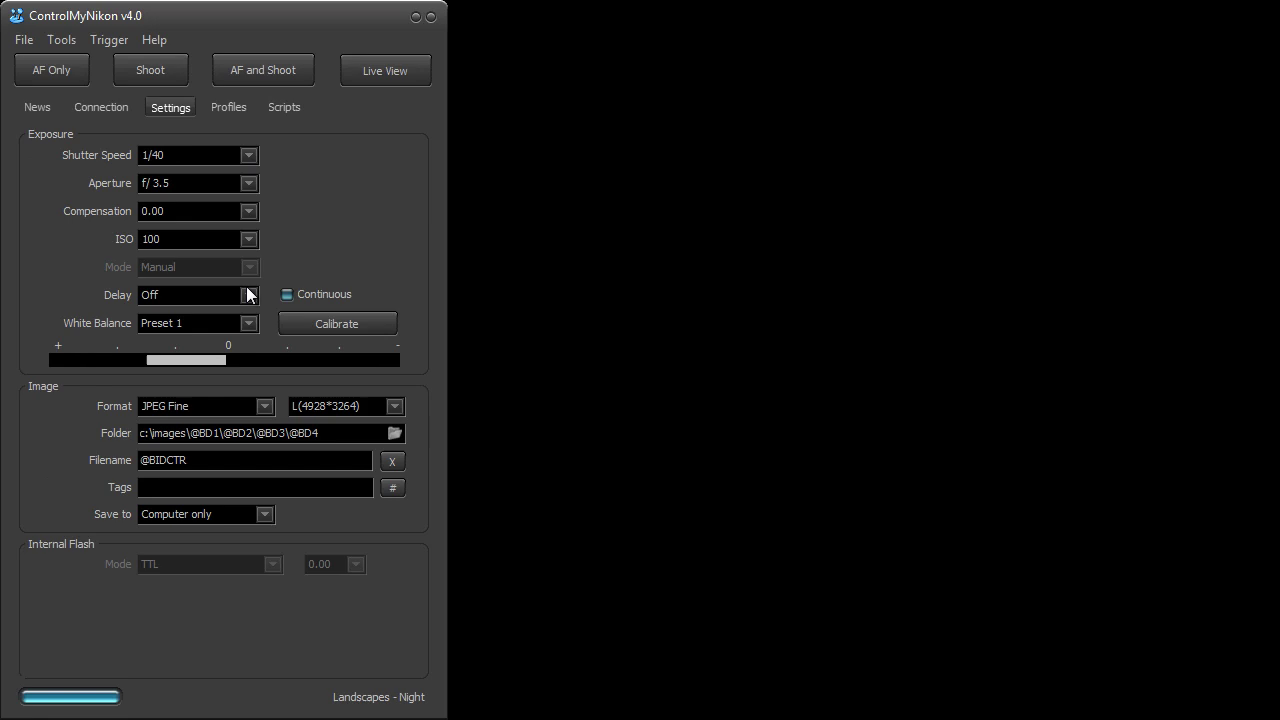
Enable continuous shooting and set the burst limit to 5
left_click(287, 295)
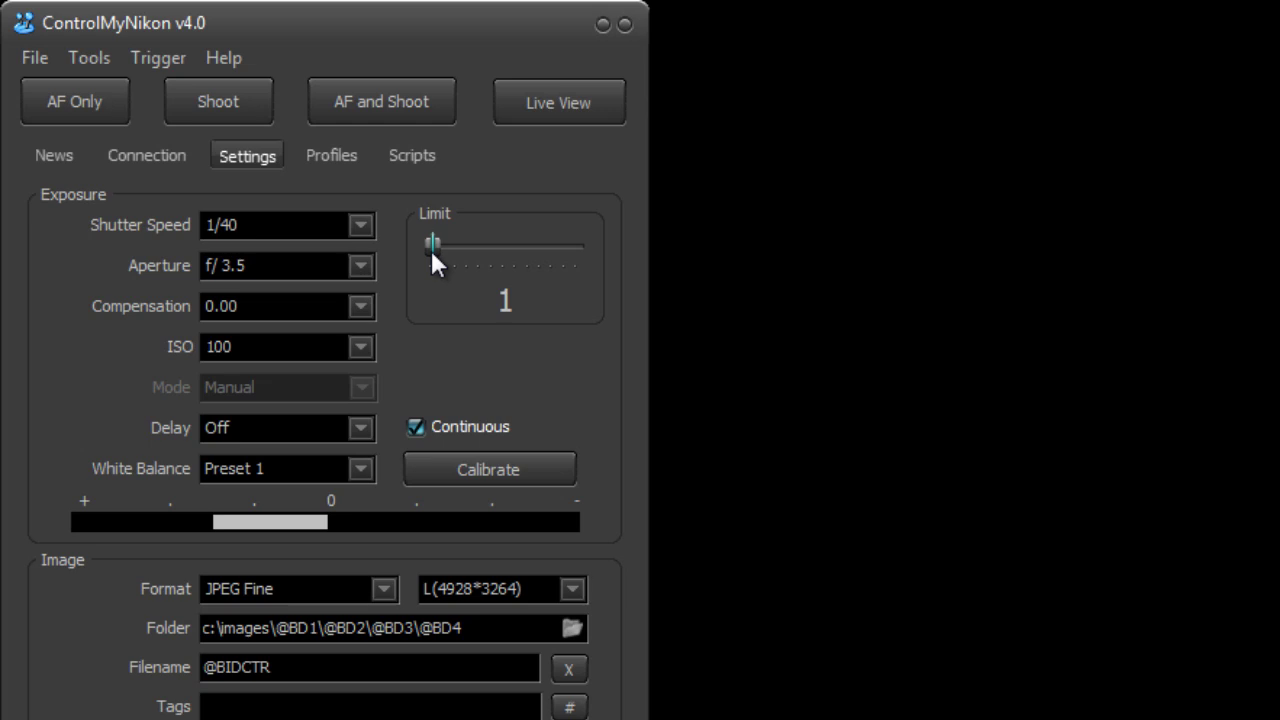
left_click_drag(430, 243, 397, 248)
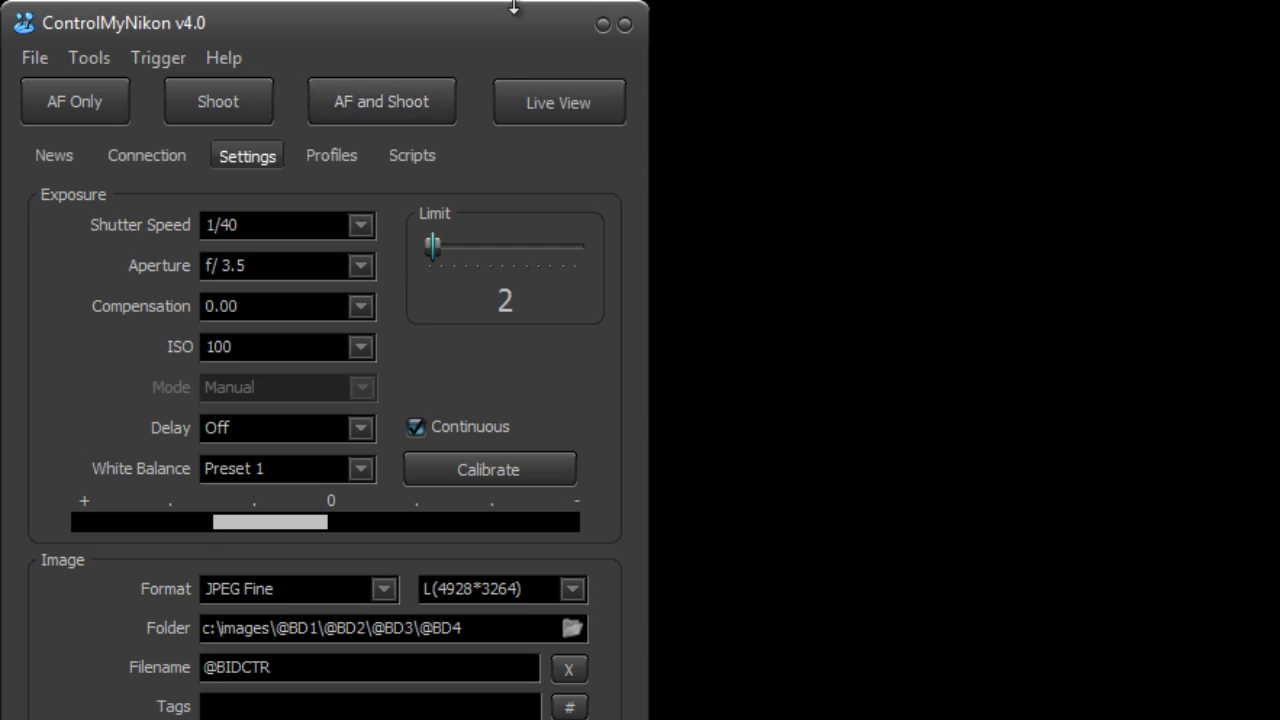
left_click_drag(431, 259, 468, 251)
Open the Image Browser and shorten the image save folder to c:\images
left_click(89, 57)
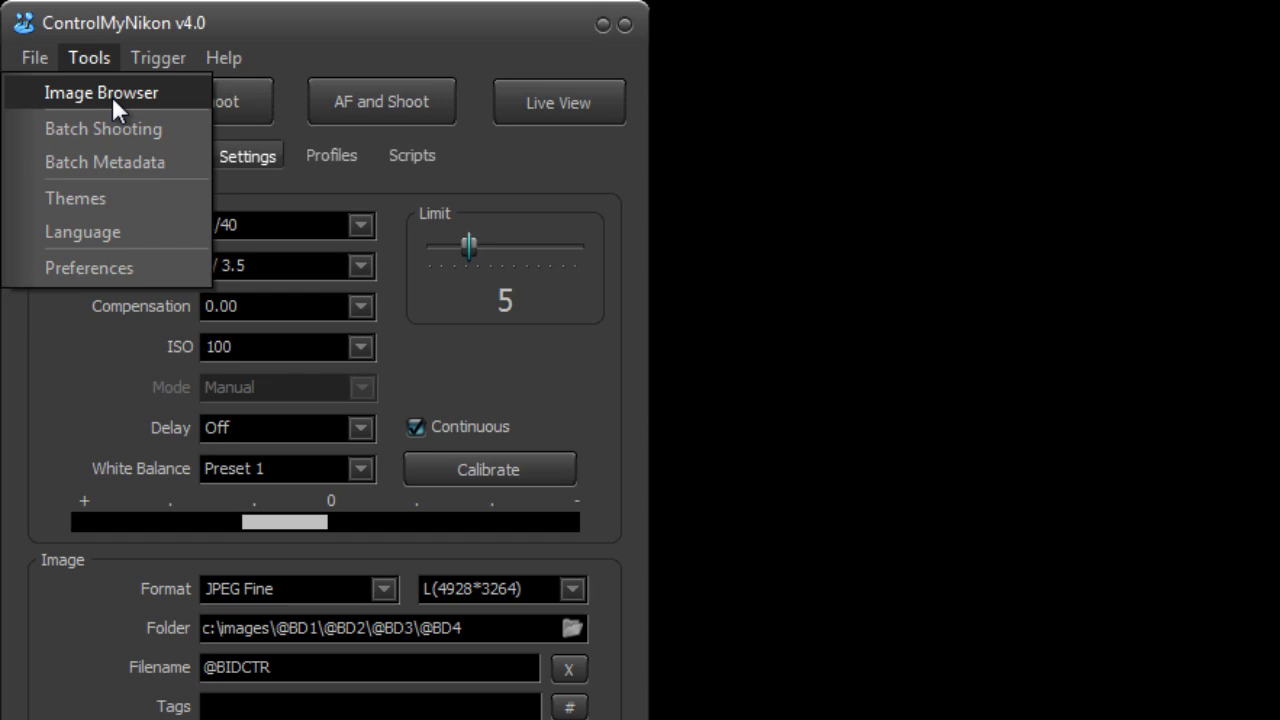
left_click(112, 96)
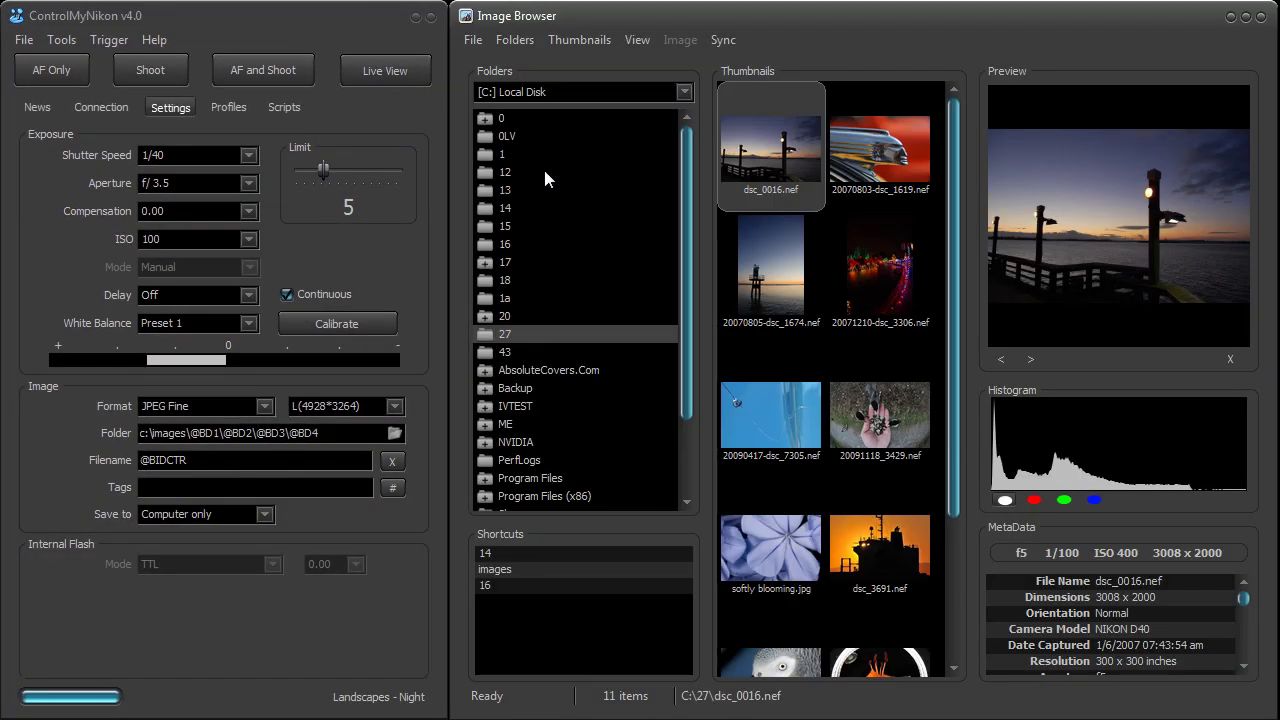
left_click(245, 433)
left_click(219, 433)
left_click_drag(187, 435, 354, 429)
key("BackSpace")
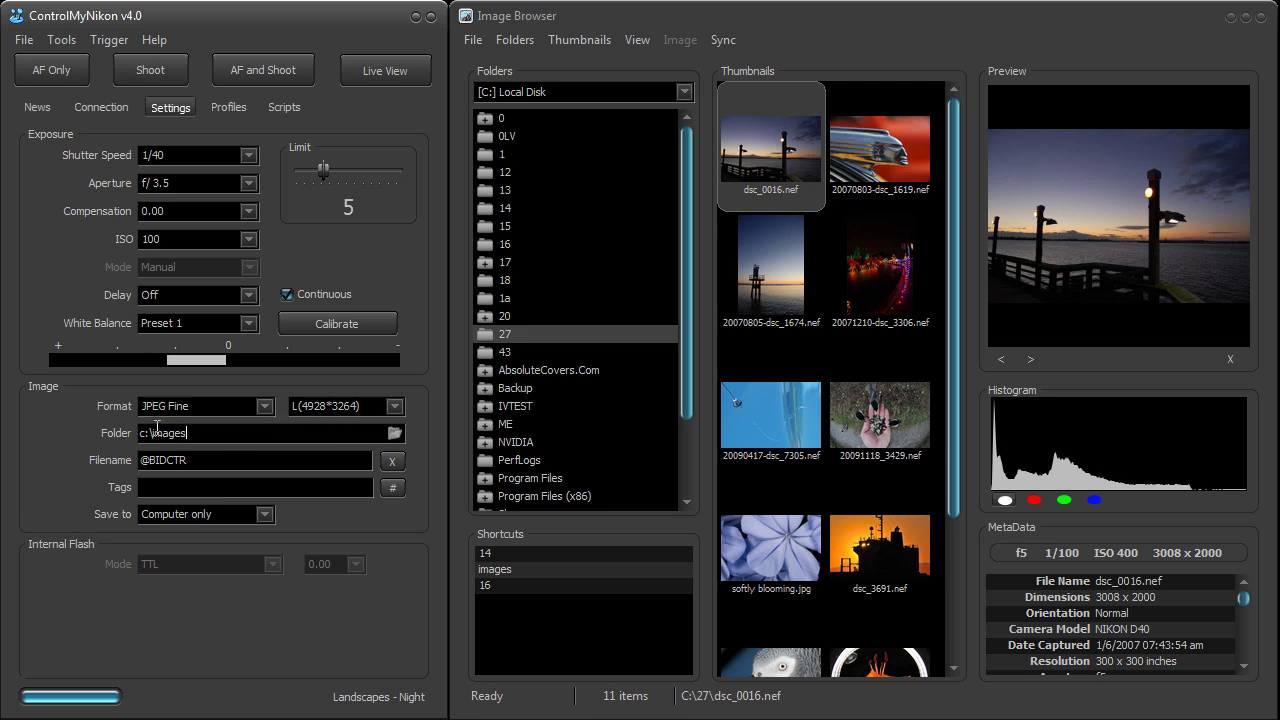
Clear the filename pattern and shoot the continuous burst without autofocus
left_click_drag(204, 461, 59, 457)
key("BackSpace")
left_click(161, 78)
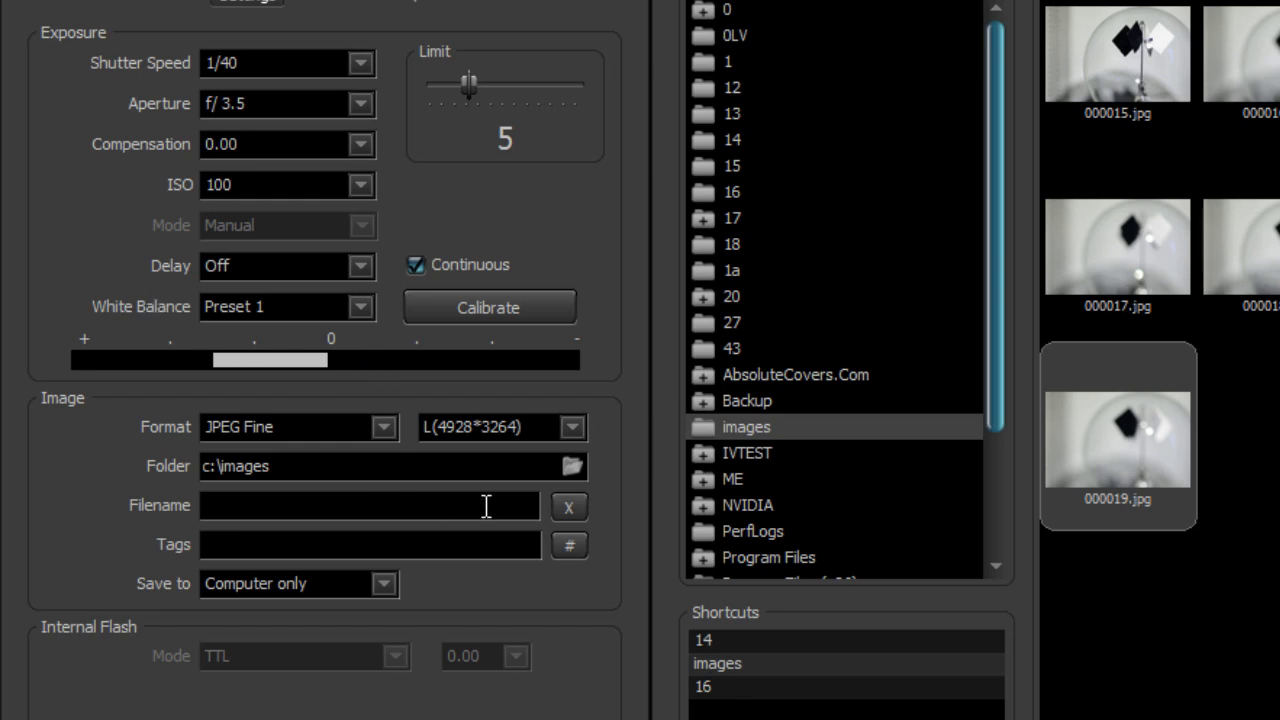
Add the tag Radiometer to the image settings through the Tag Editor
left_click(318, 544)
left_click(570, 545)
left_click_drag(513, 65, 1040, 120)
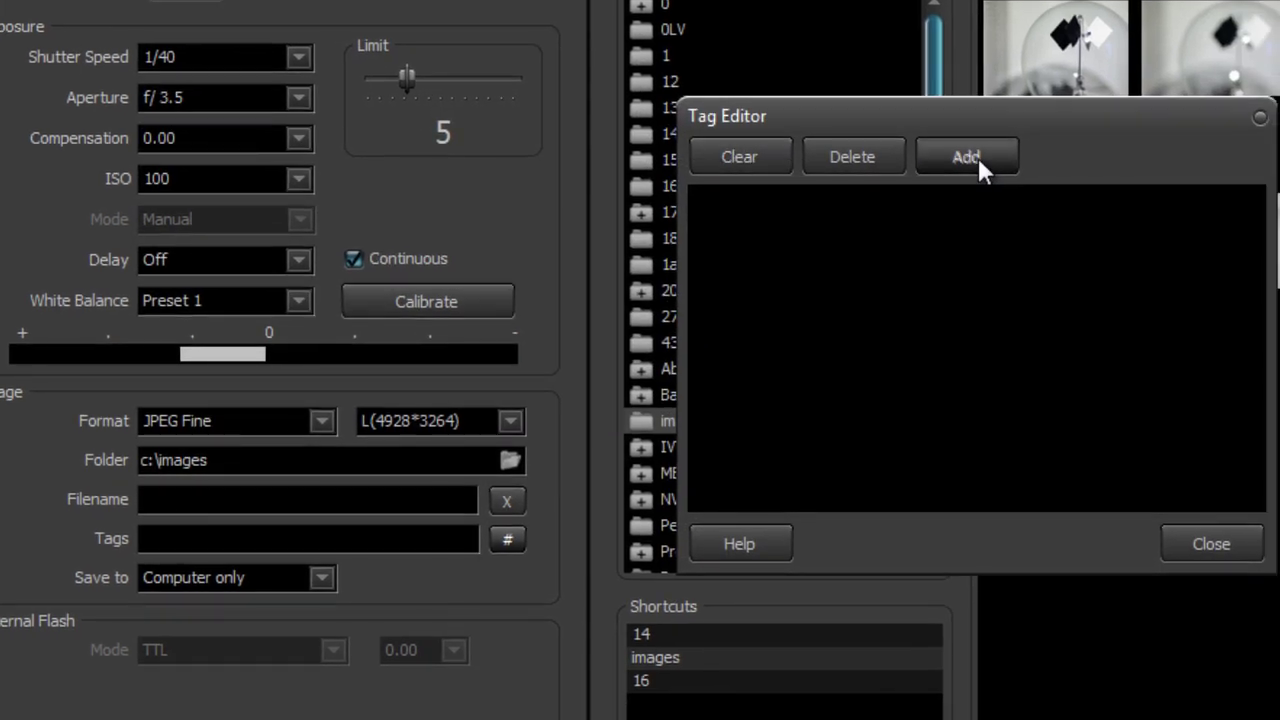
left_click(978, 157)
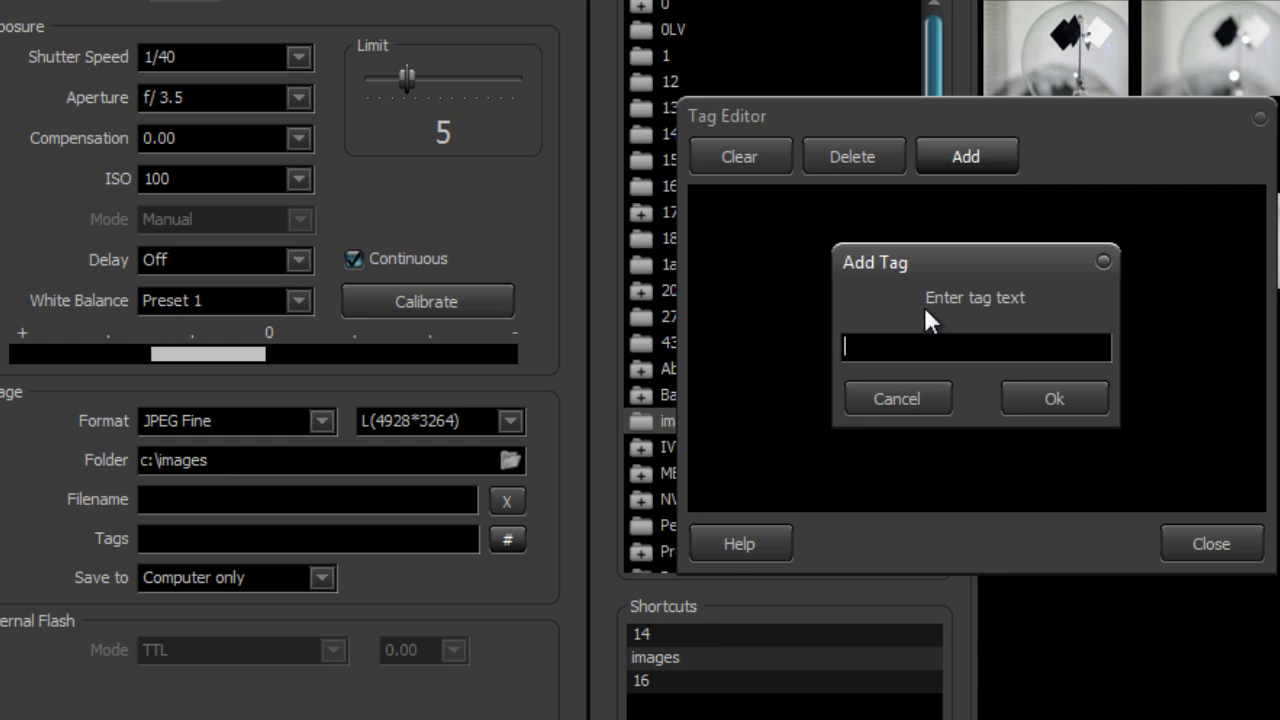
type("Road")
key("BackSpace")
key("BackSpace")
key("BackSpace")
type("adiometre")
key("BackSpace")
key("BackSpace")
type("er")
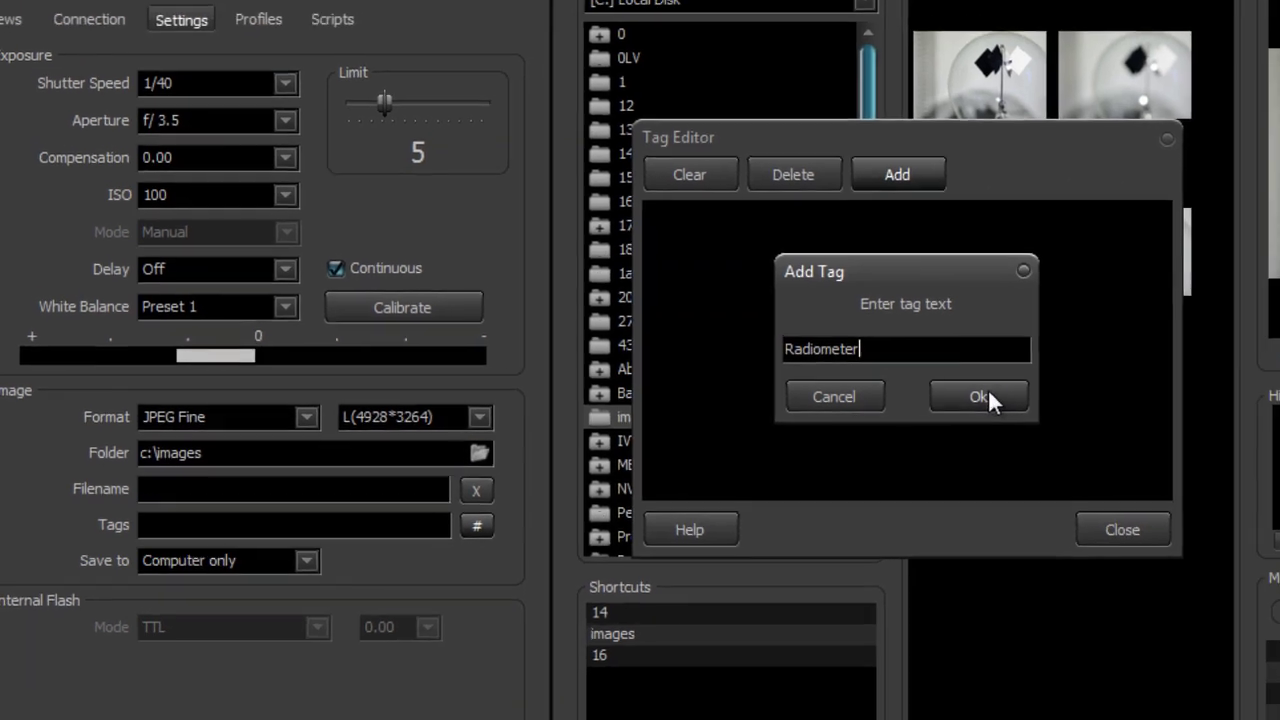
left_click(1054, 398)
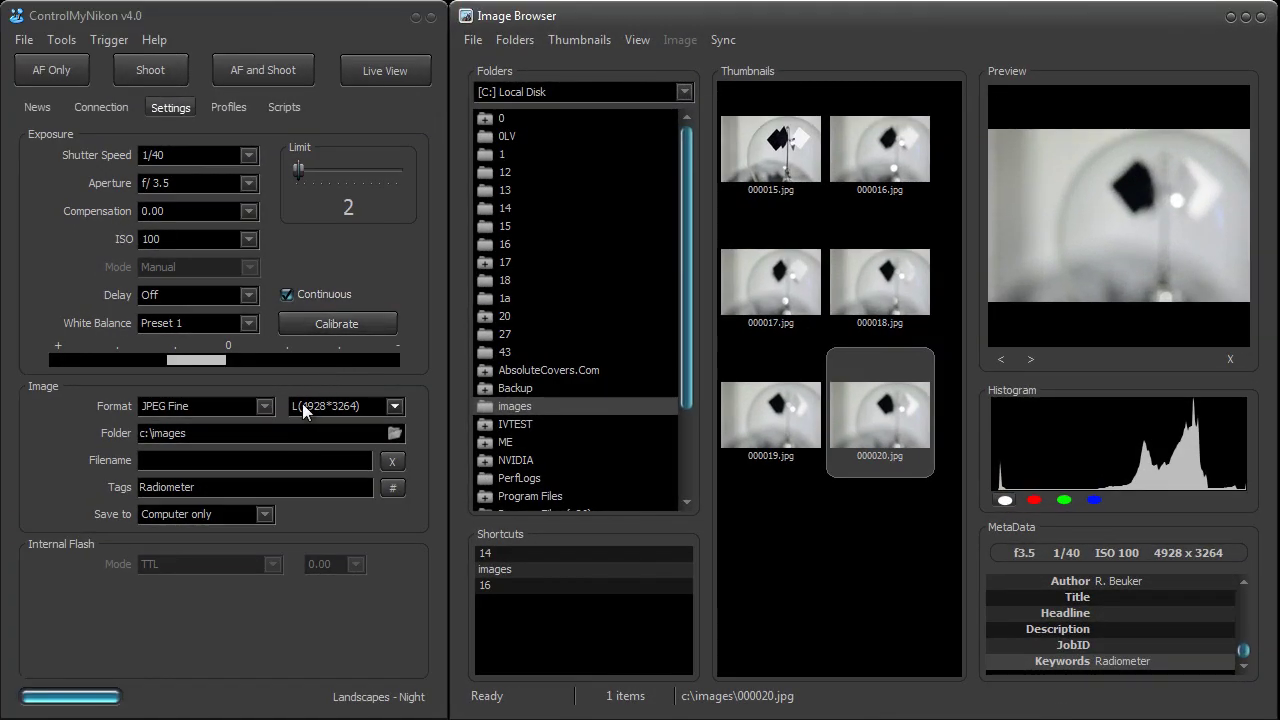
triple_click(195, 433)
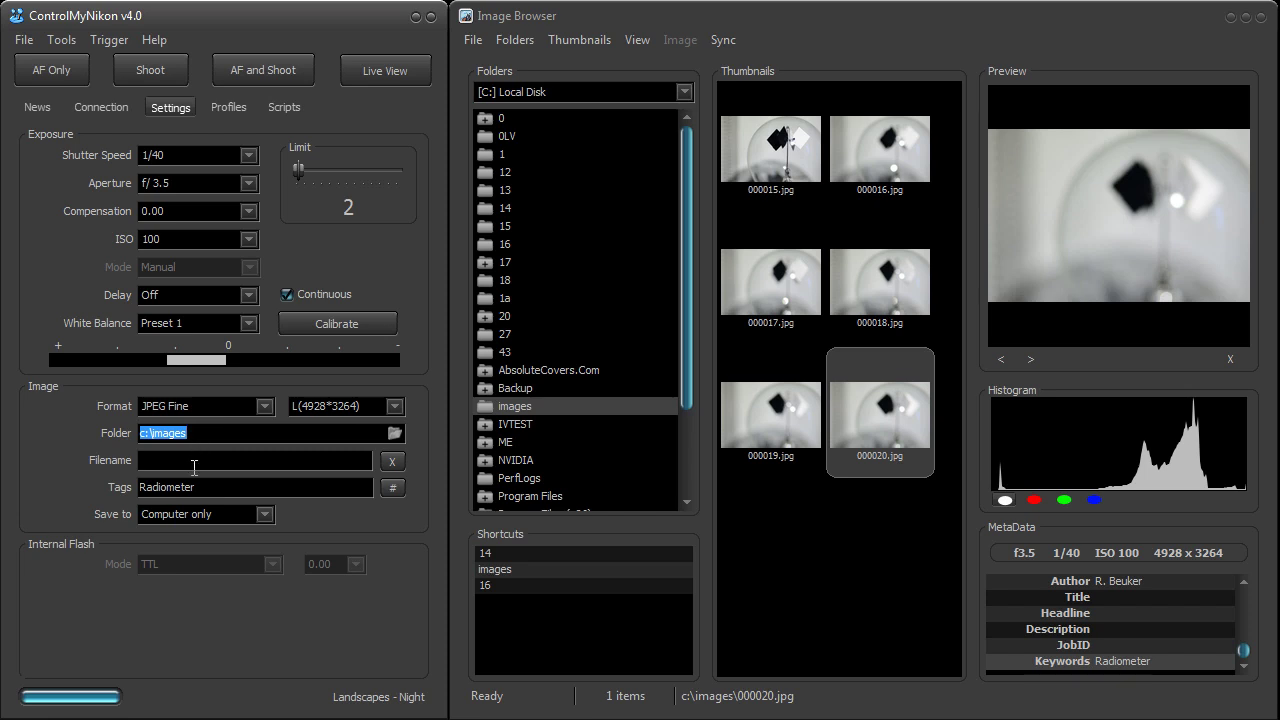
left_click(195, 465)
triple_click(206, 433)
left_click(212, 434)
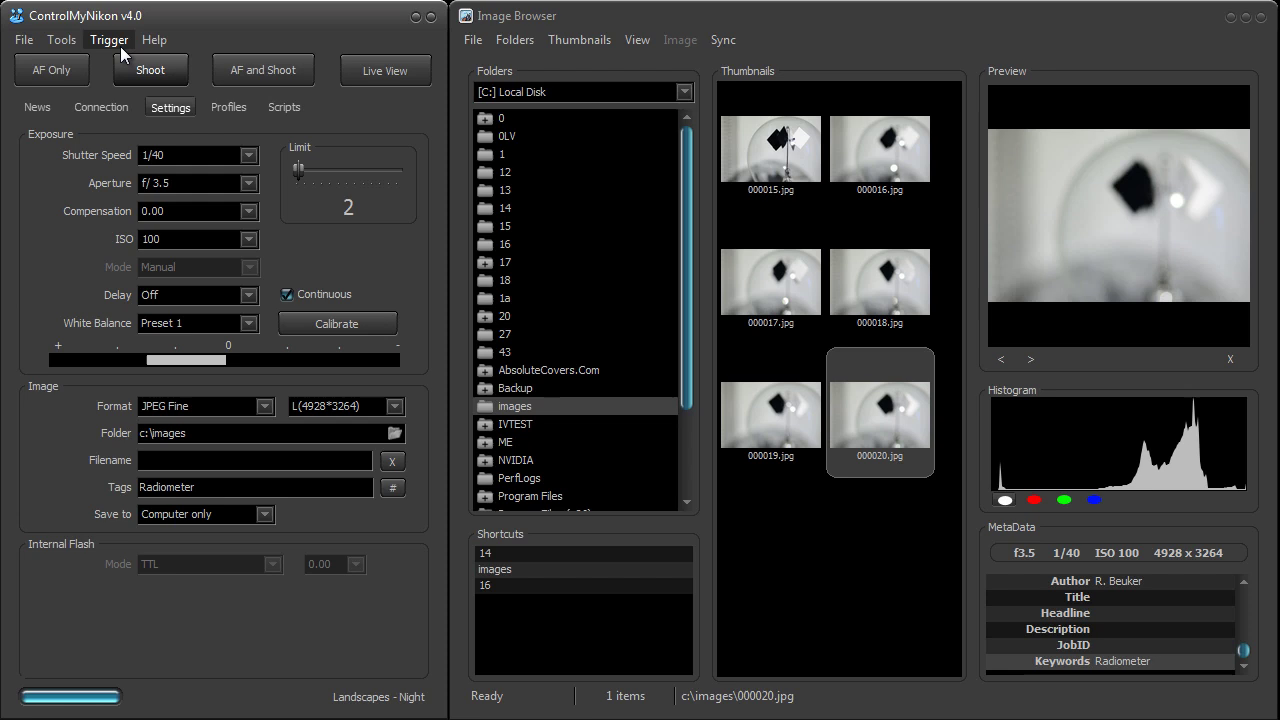
Examine the English interface texts in the Language translation editor, and close it
left_click(60, 40)
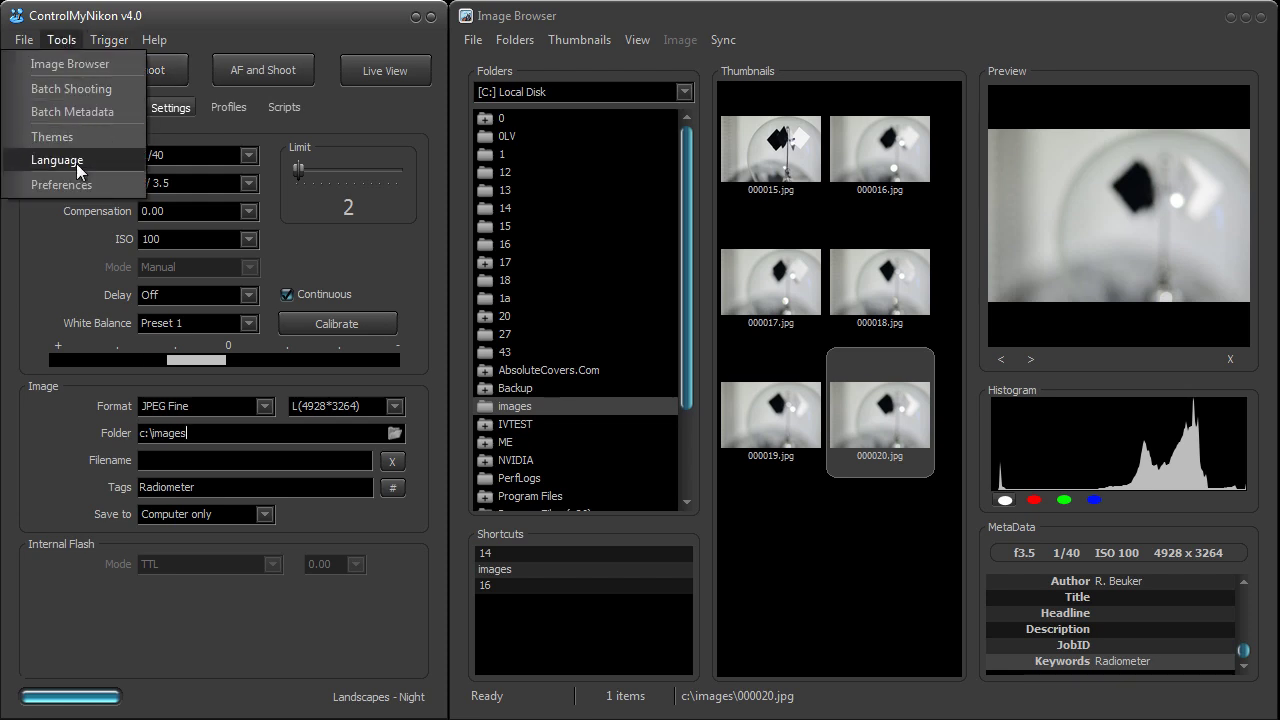
left_click(60, 160)
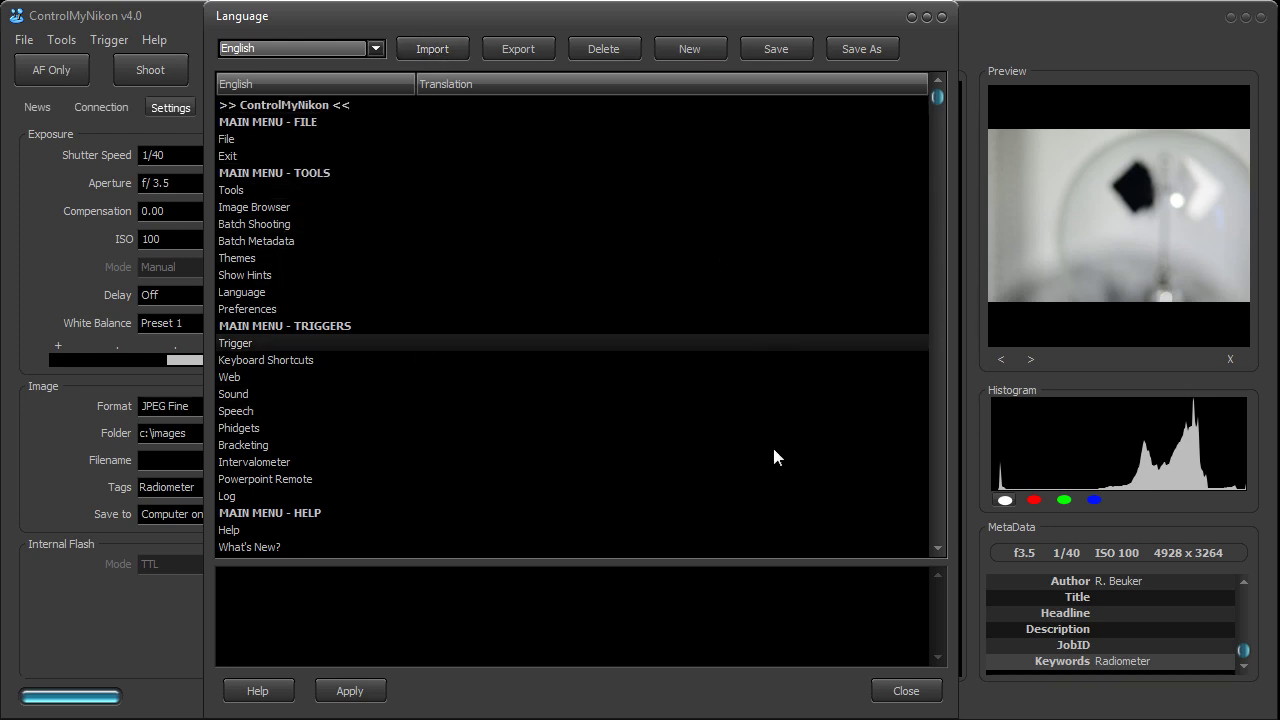
left_click(905, 691)
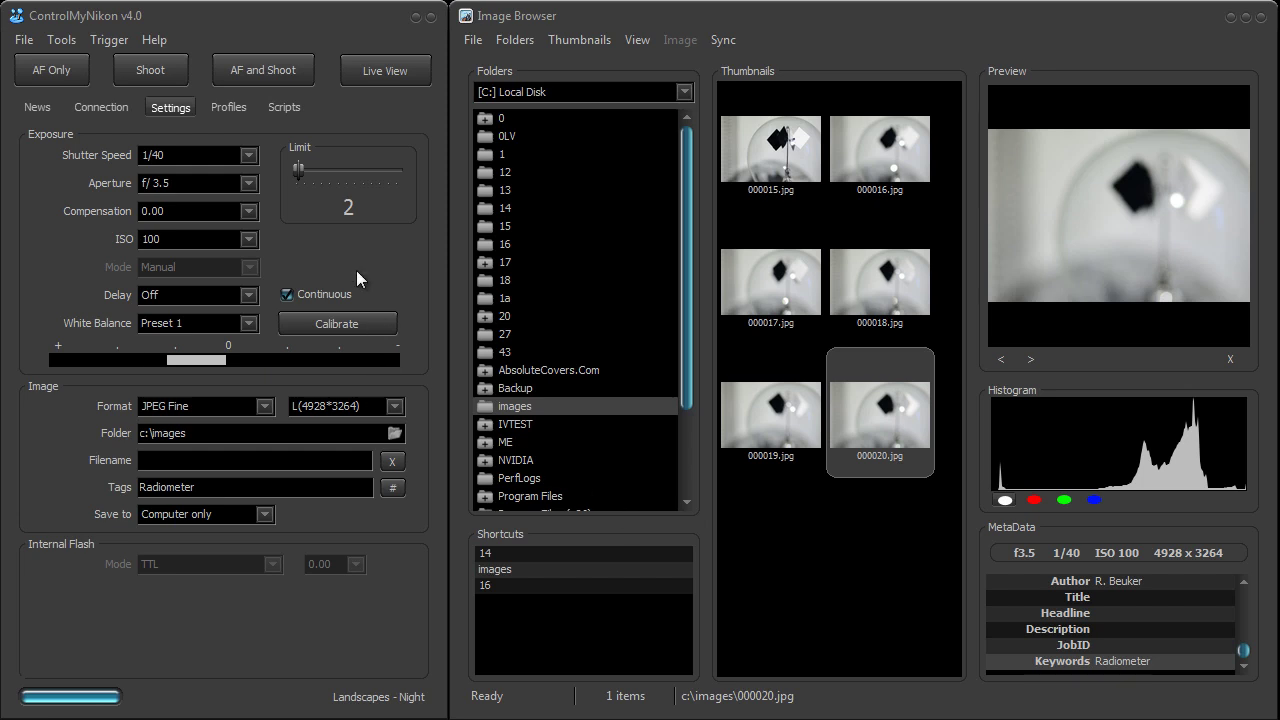
Turn off continuous shooting in the exposure settings
left_click(298, 170)
left_click(317, 294)
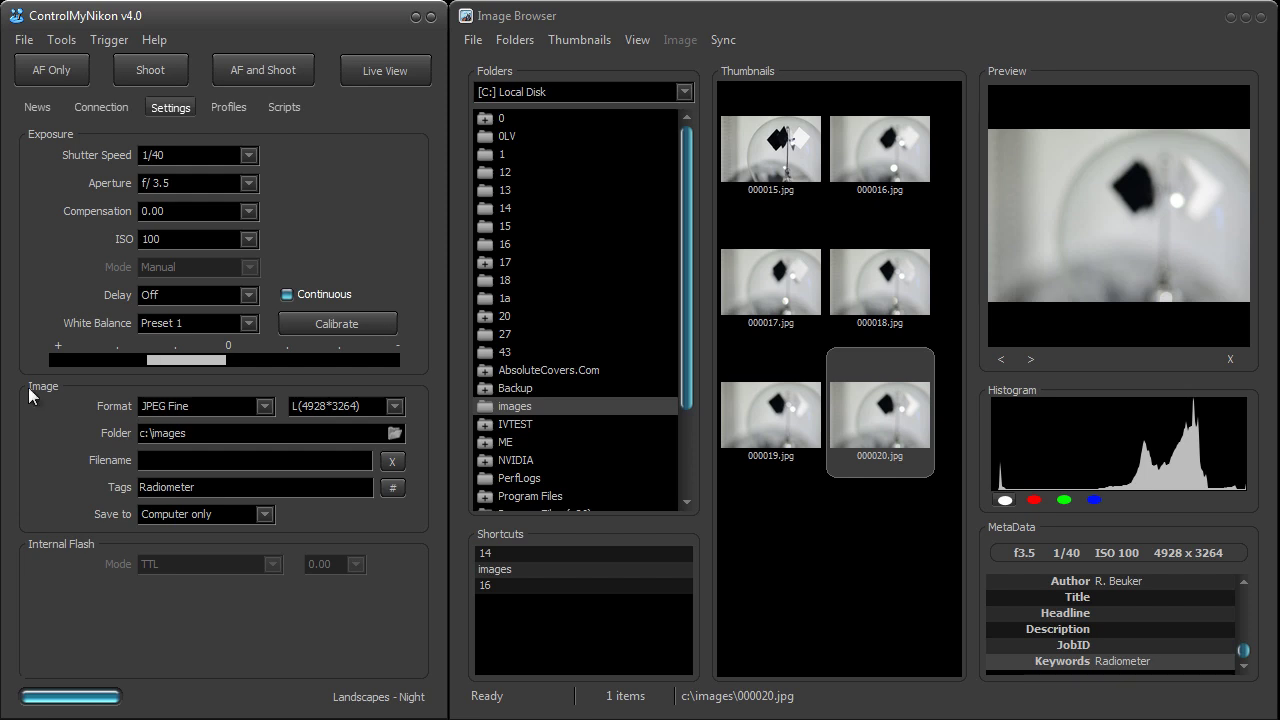
Enable the Zerene Stacker watch folder in the Focus Stacking preferences
left_click(61, 40)
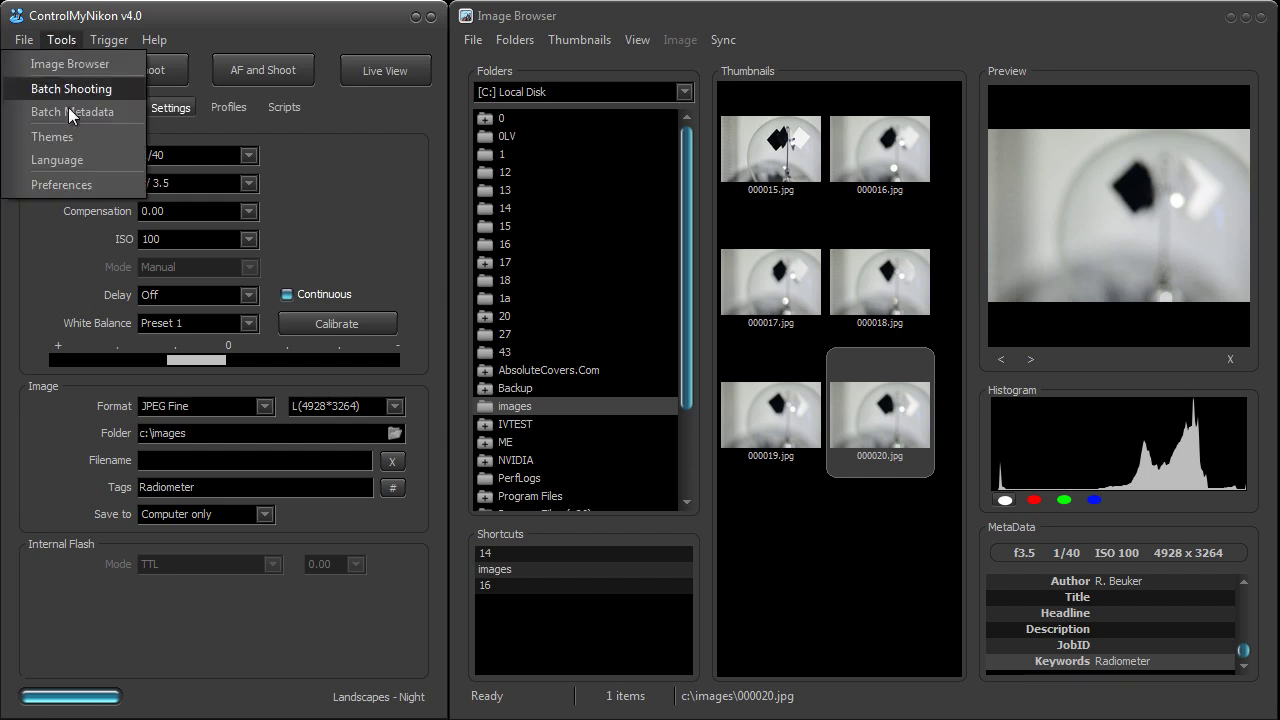
left_click(88, 190)
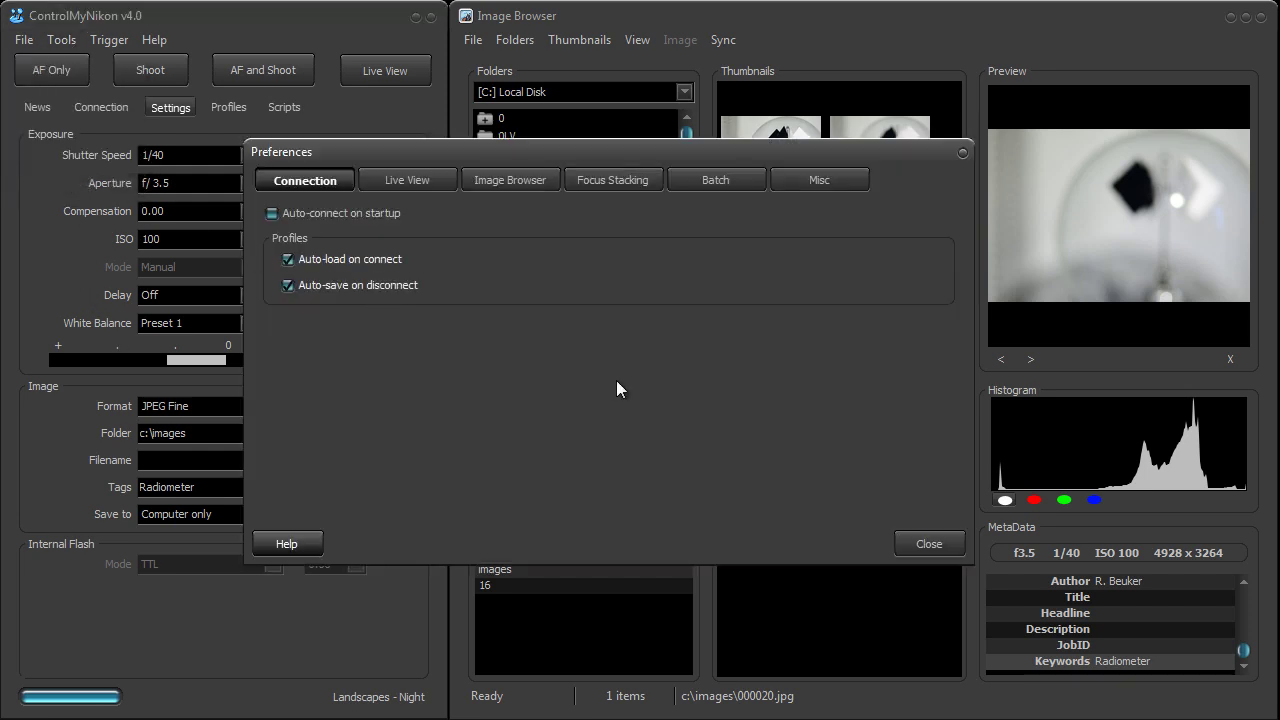
left_click(614, 190)
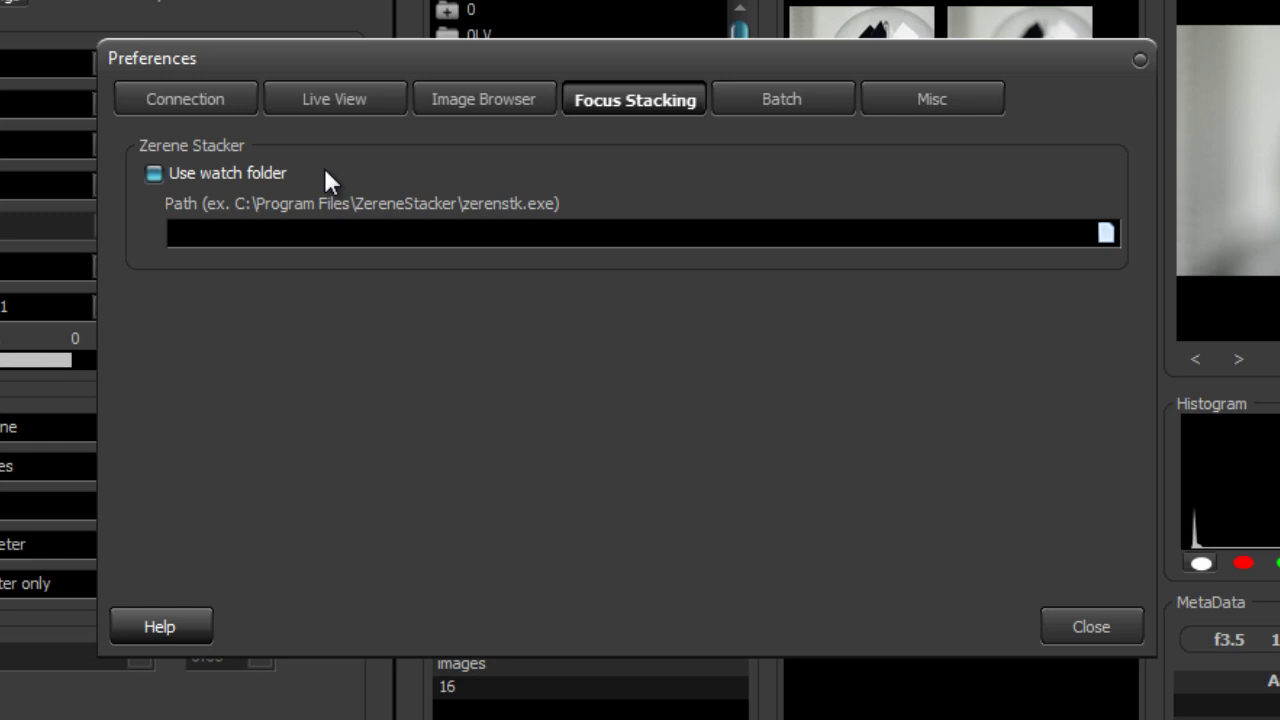
left_click(240, 172)
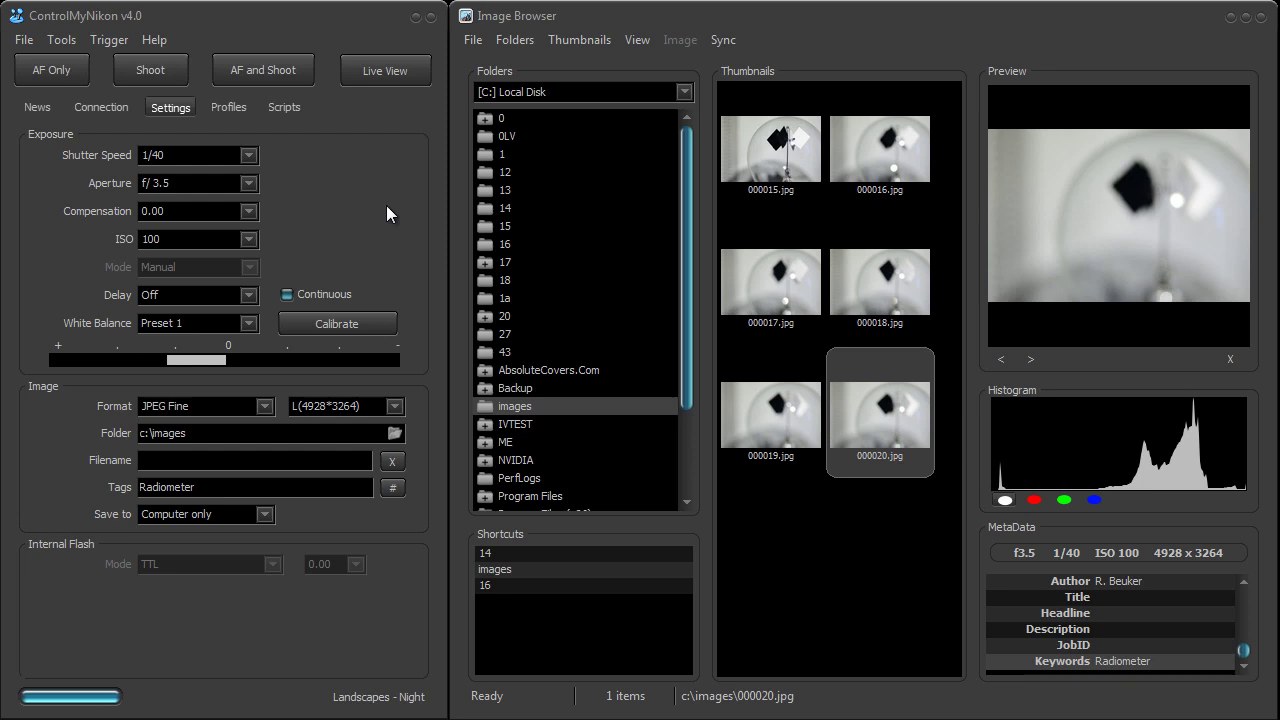
Open the Batch Shooting and Batch Metadata windows and arrange them one above the other
left_click(64, 42)
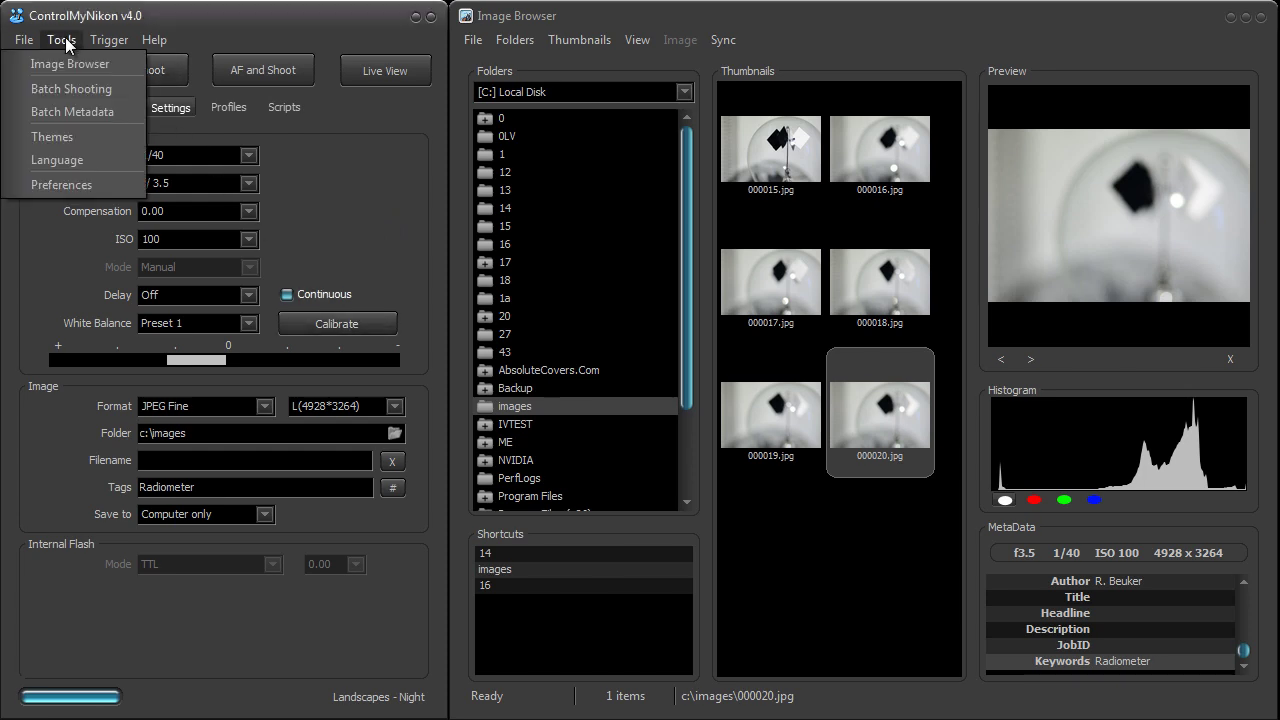
left_click(78, 92)
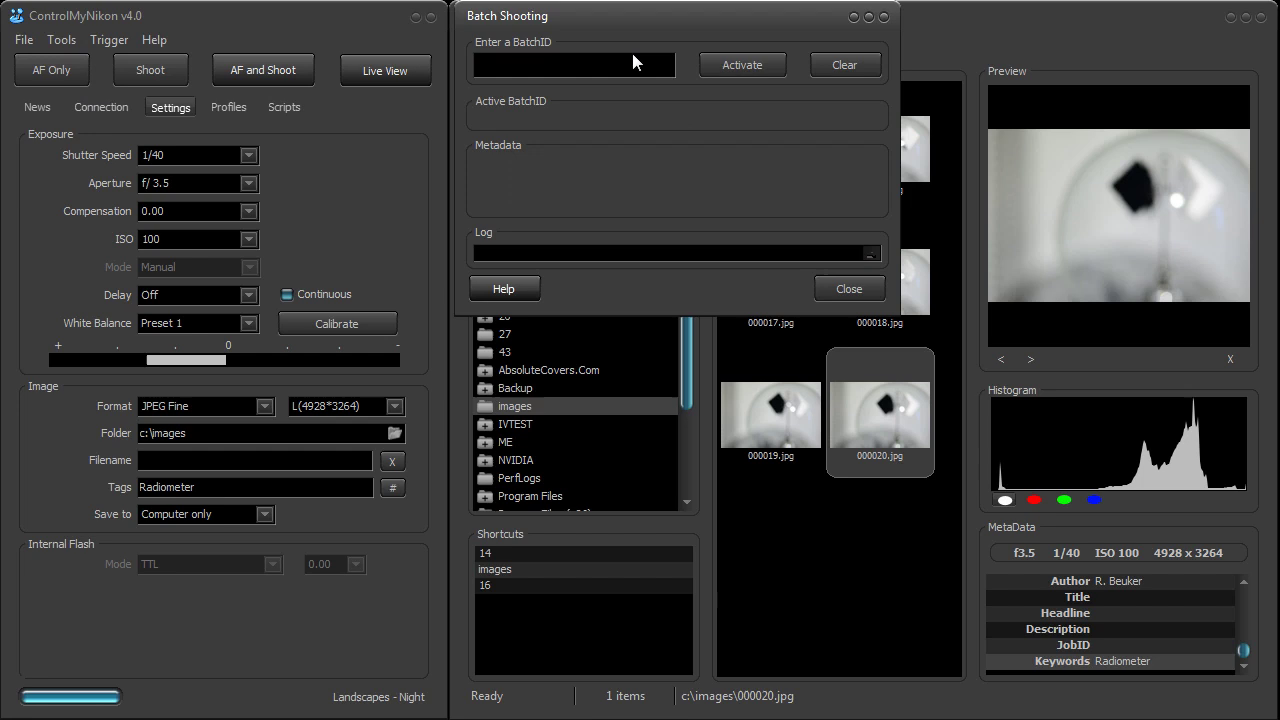
left_click_drag(648, 23, 293, 90)
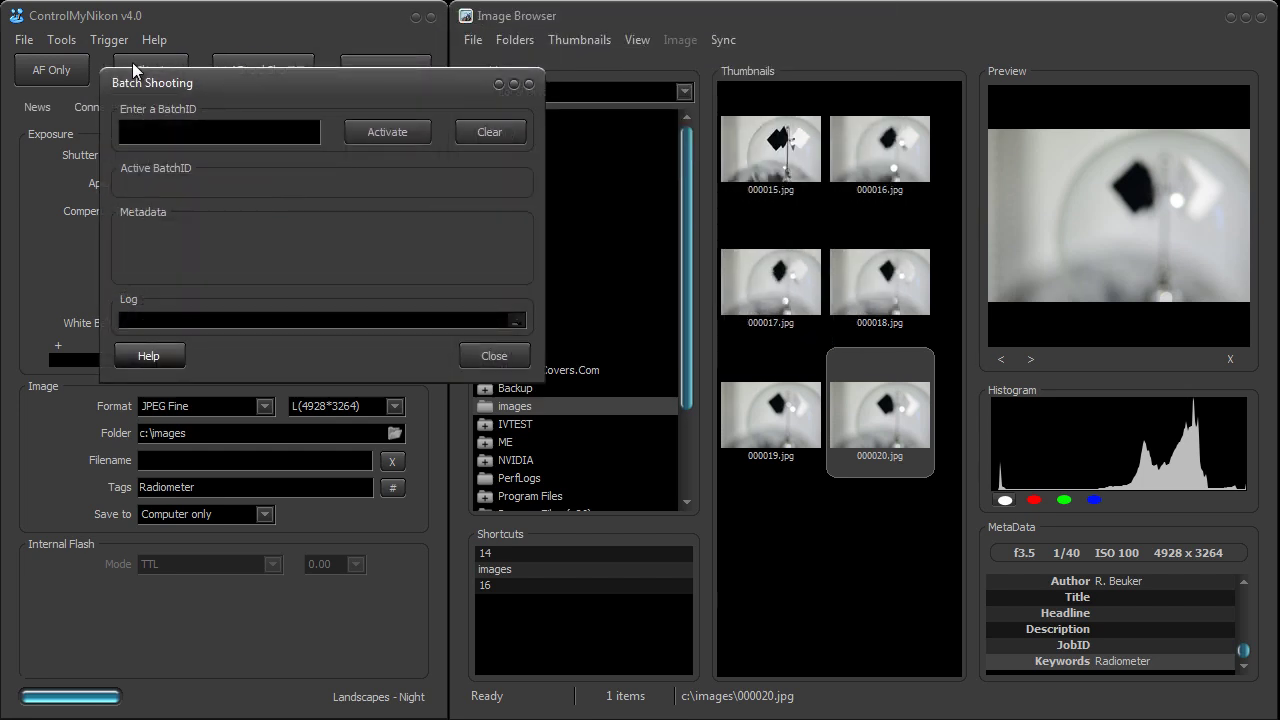
left_click(62, 39)
left_click(92, 112)
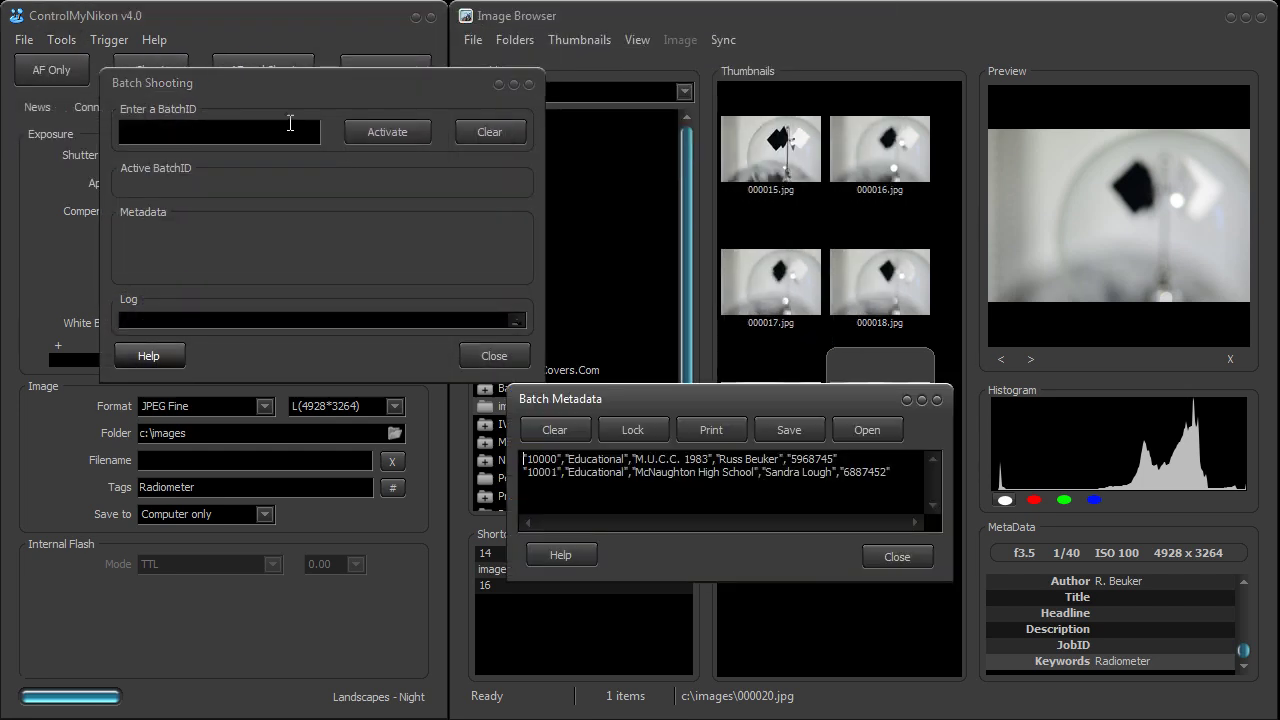
left_click_drag(645, 399, 233, 452)
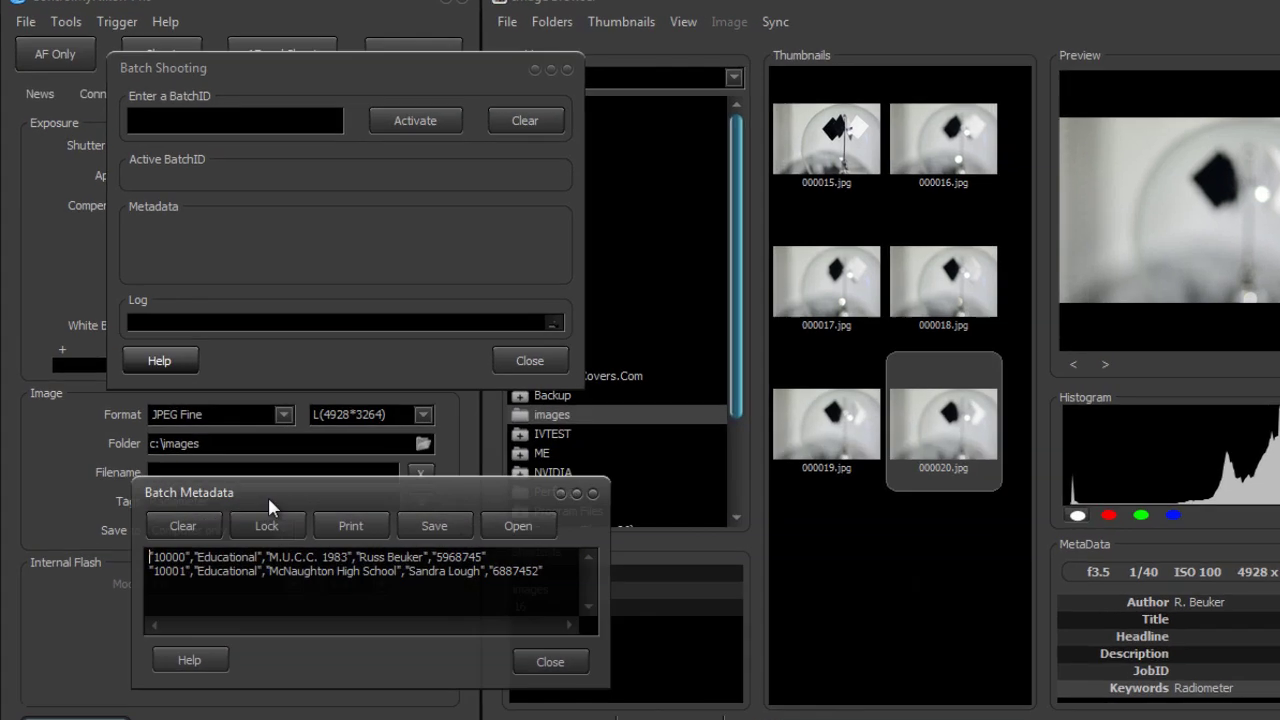
left_click_drag(282, 490, 300, 488)
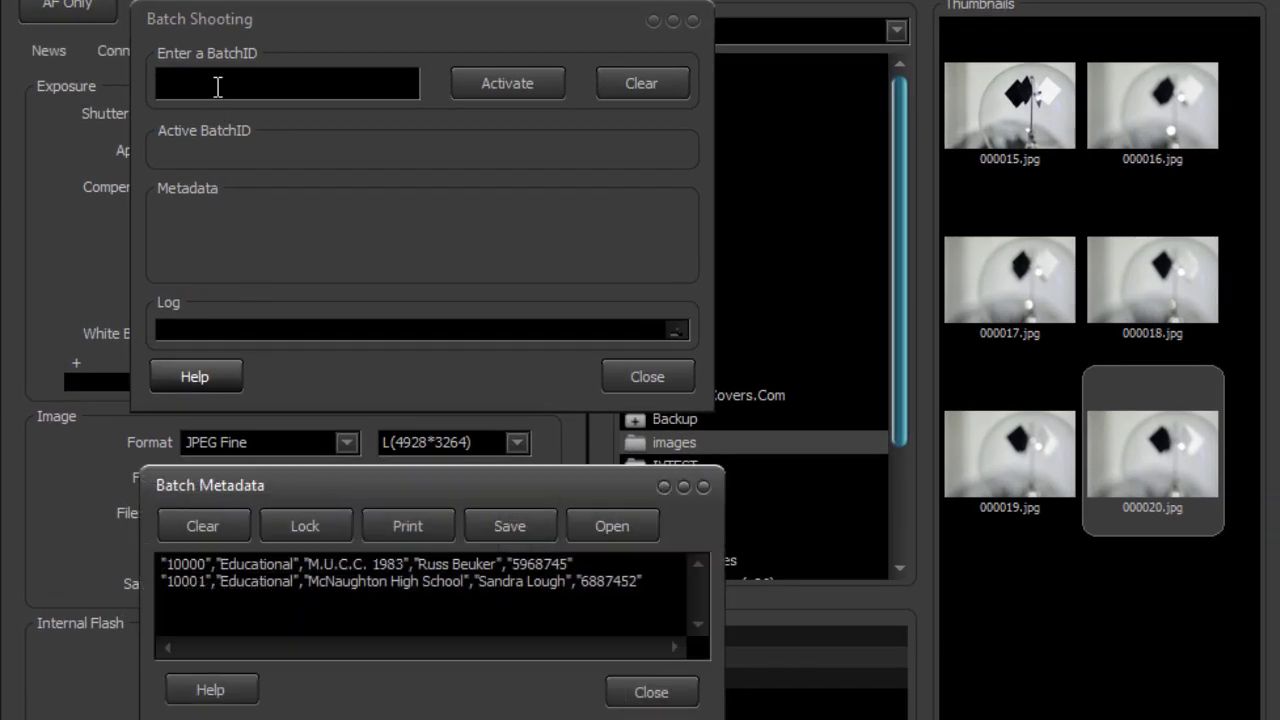
Activate BatchID 10000 for batch shooting and check its record in the Batch Metadata list
left_click(218, 86)
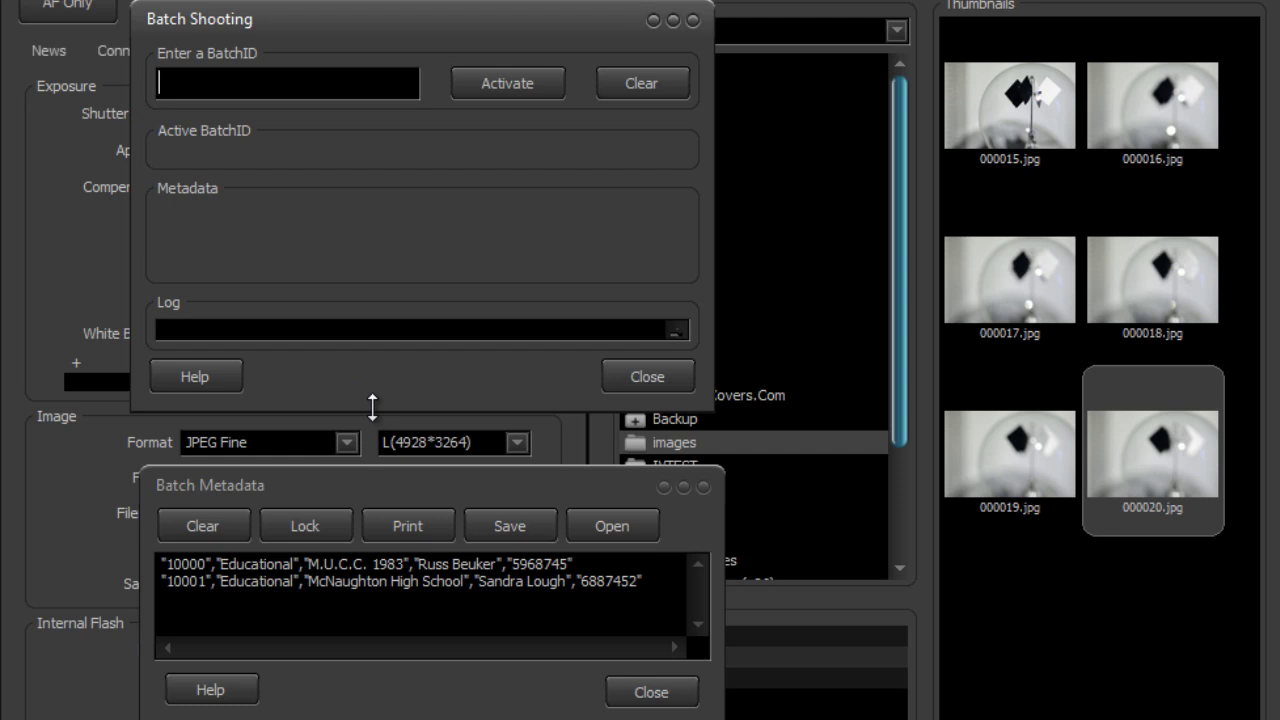
type("10000")
left_click(501, 86)
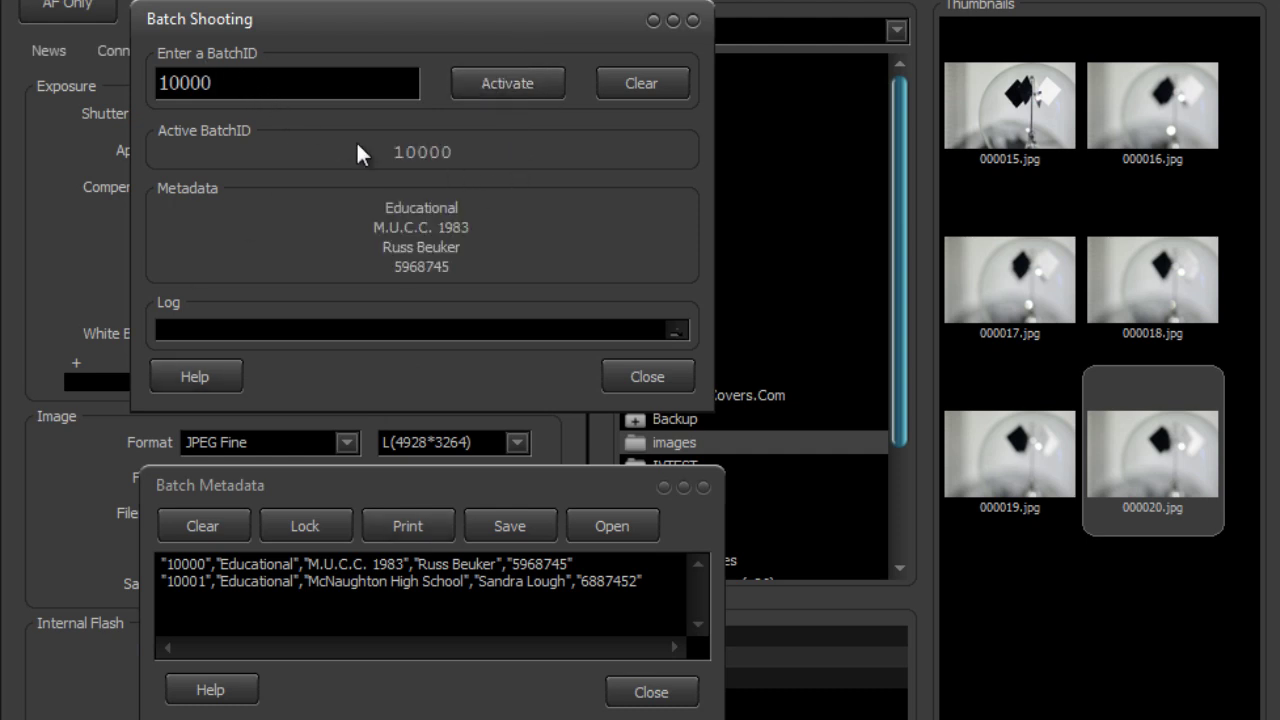
left_click_drag(655, 588, 120, 556)
left_click(269, 592)
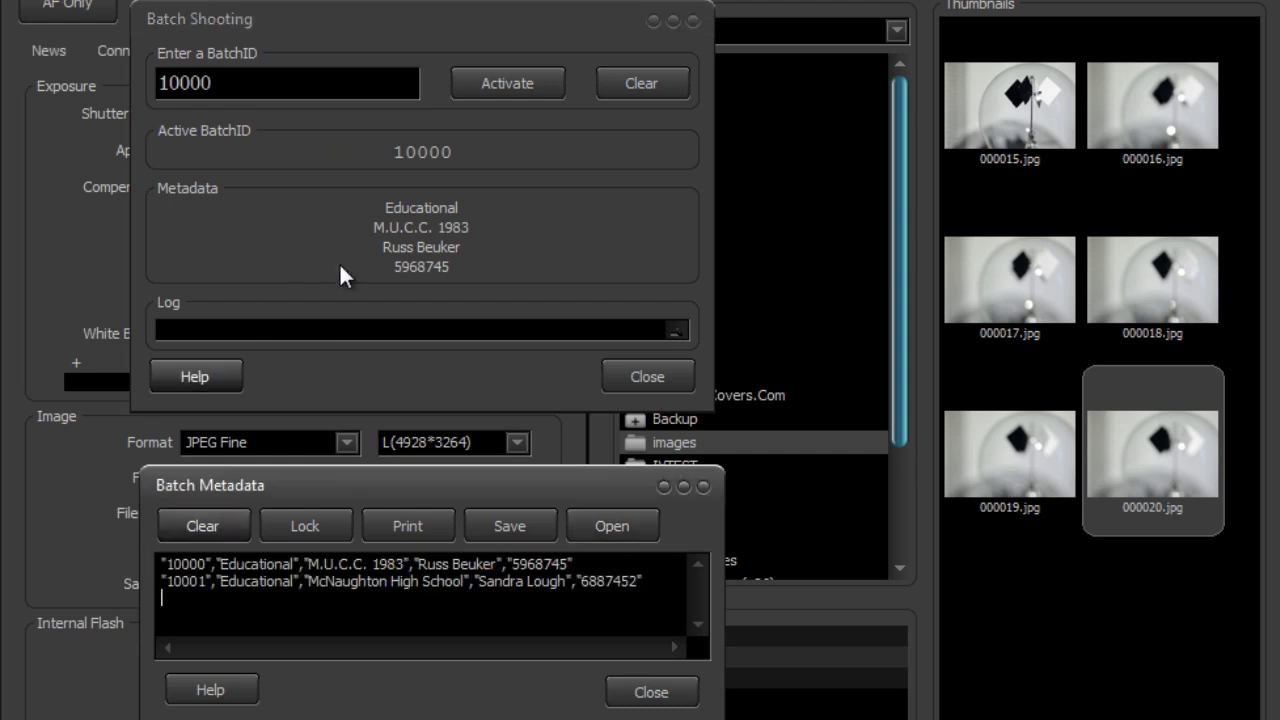
left_click_drag(451, 25, 455, 59)
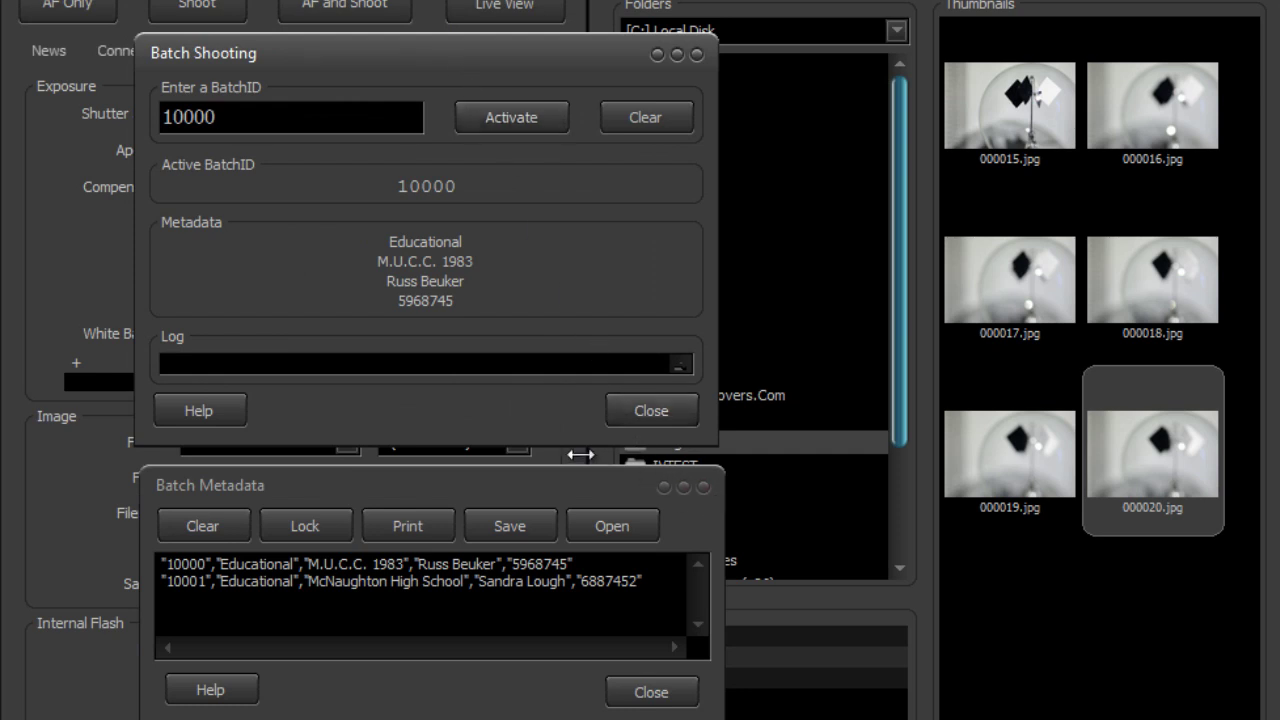
left_click_drag(356, 490, 329, 719)
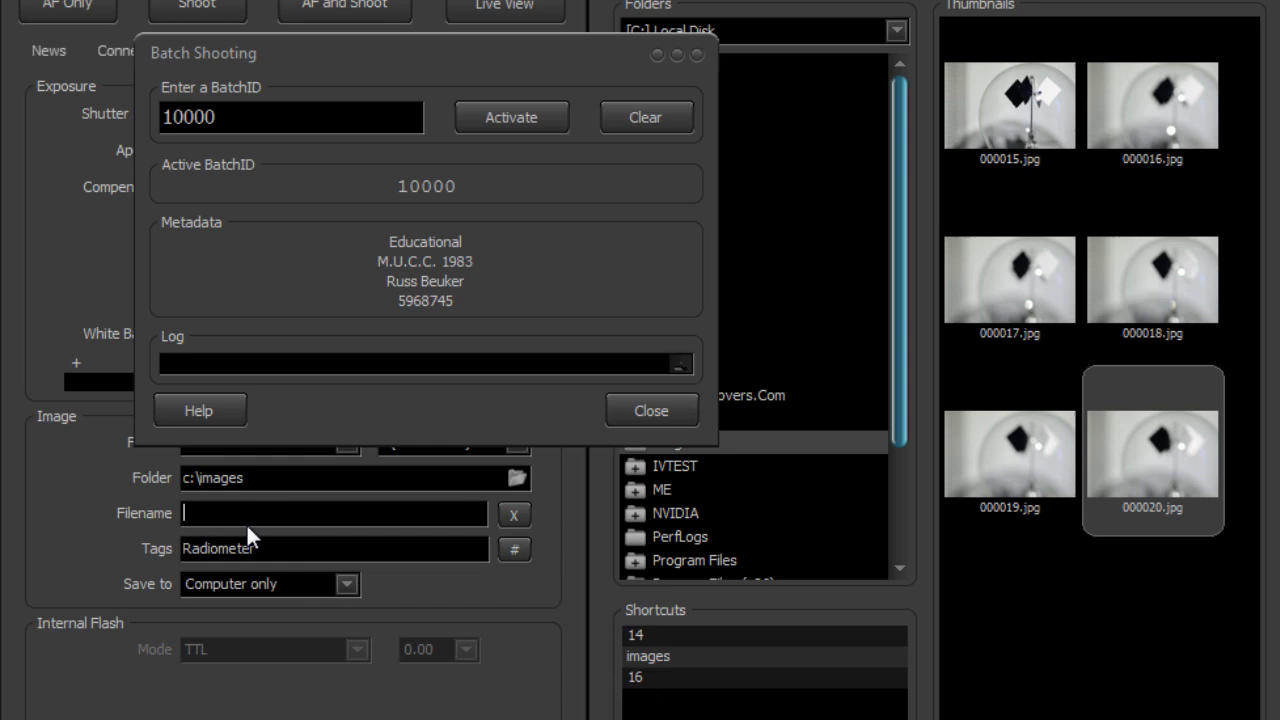
type("@BIDCTR")
left_click_drag(381, 719, 1279, 650)
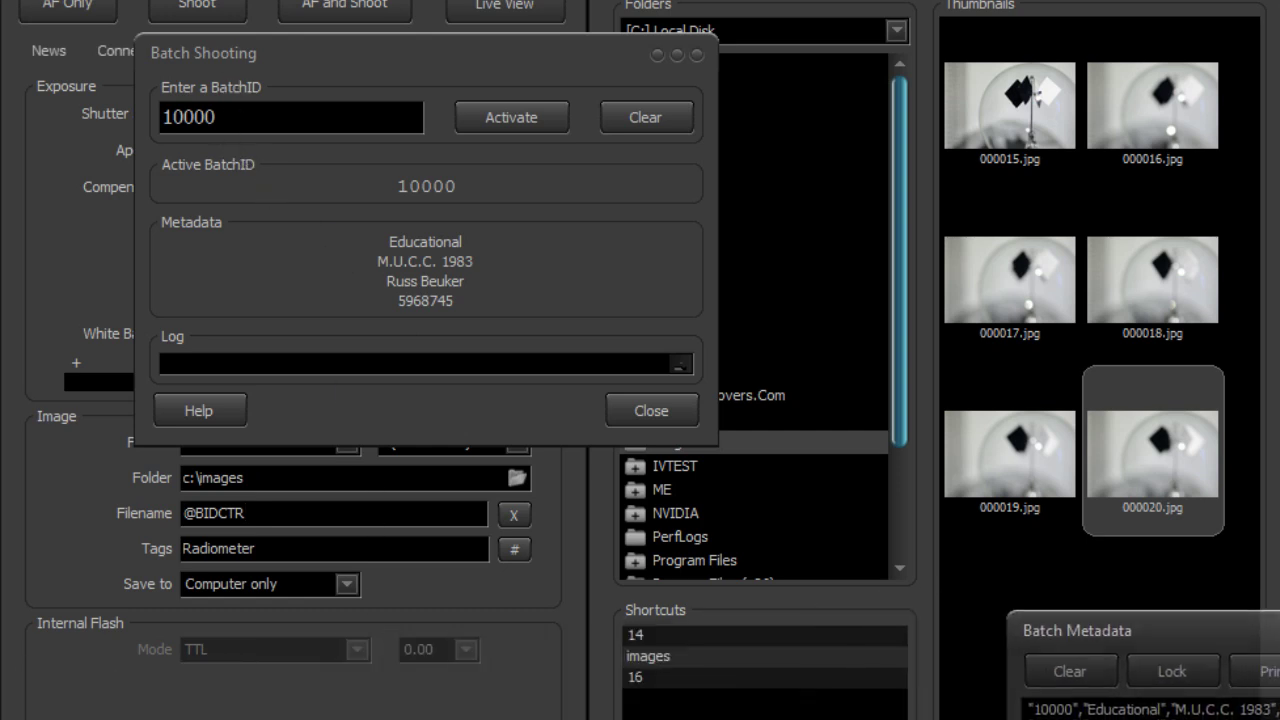
Move the Batch Shooting window aside and delete all existing images from the images folder
left_click_drag(527, 64, 515, 58)
left_click(1005, 284)
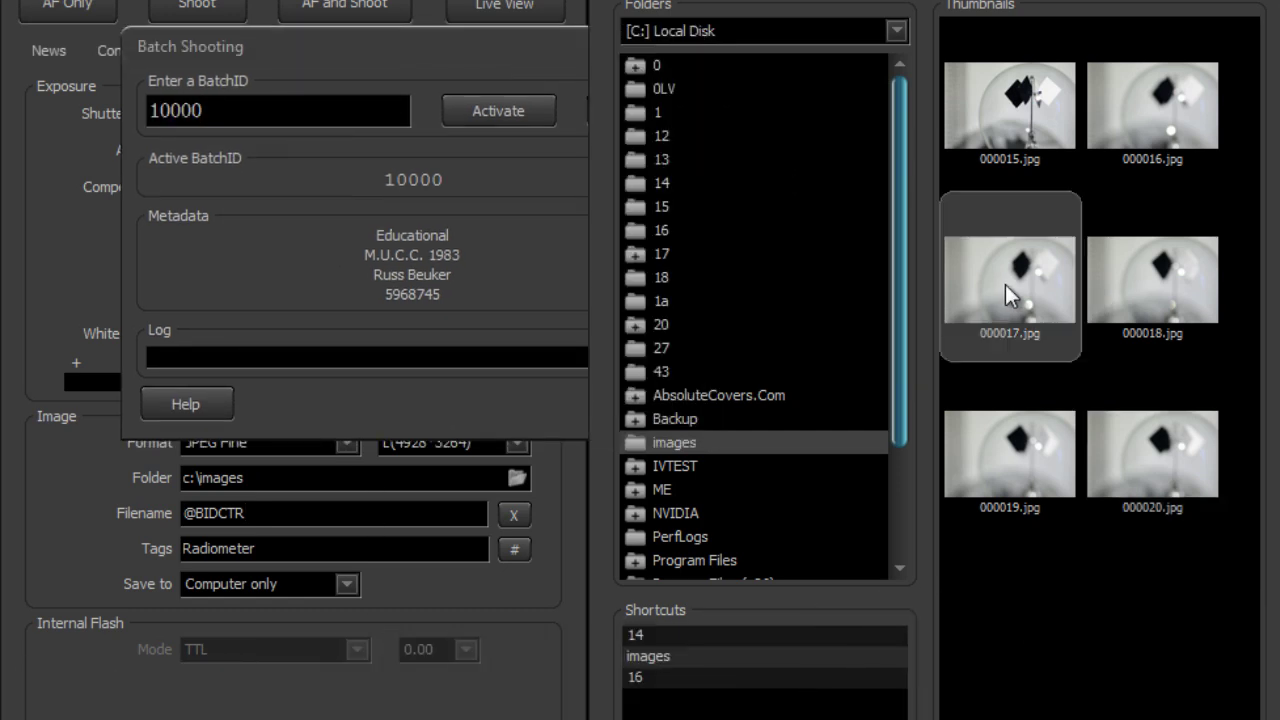
key("ctrl+a")
key("Delete")
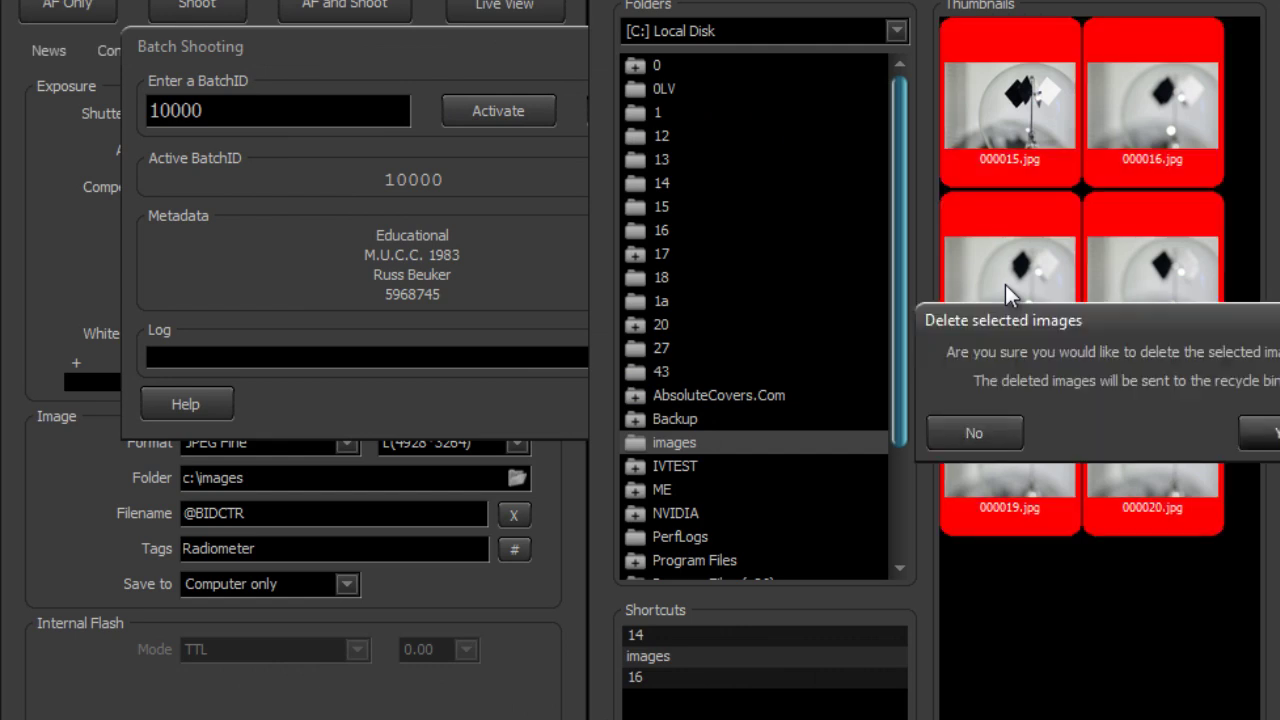
key("Return")
Shoot three images for BatchID 10000, activating the same batch again after the first shot
left_click(496, 41)
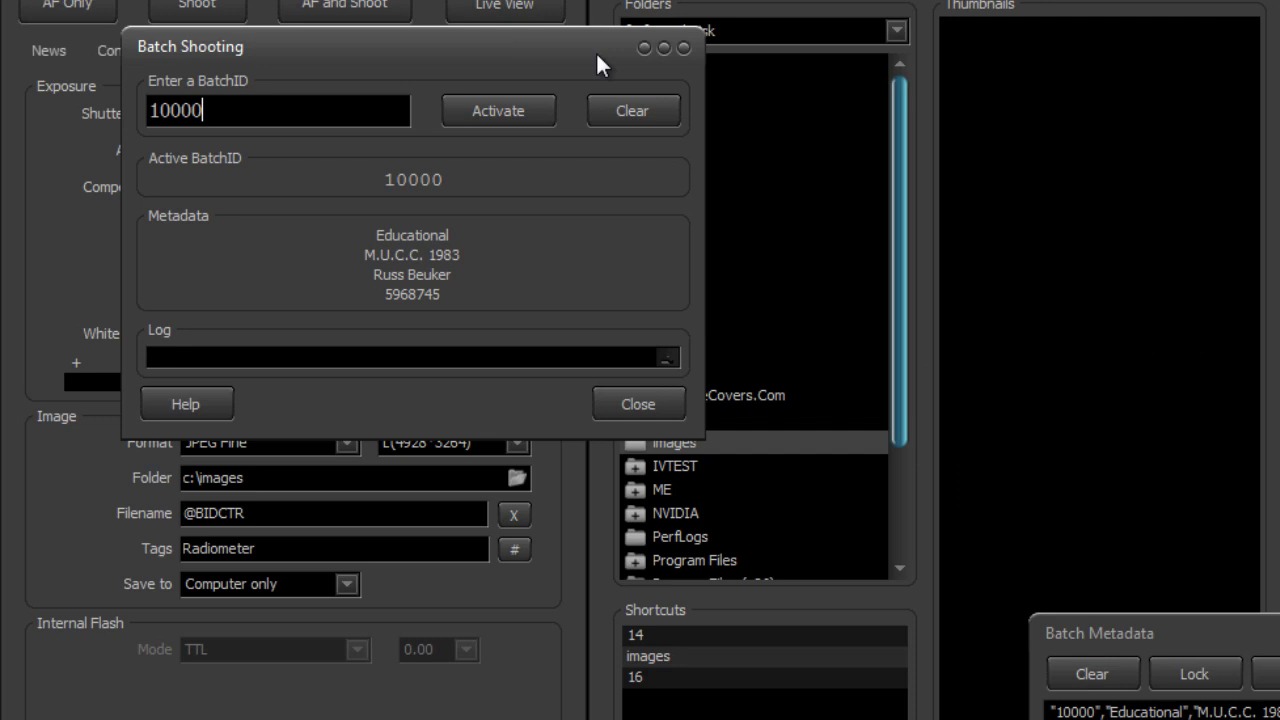
left_click(183, 6)
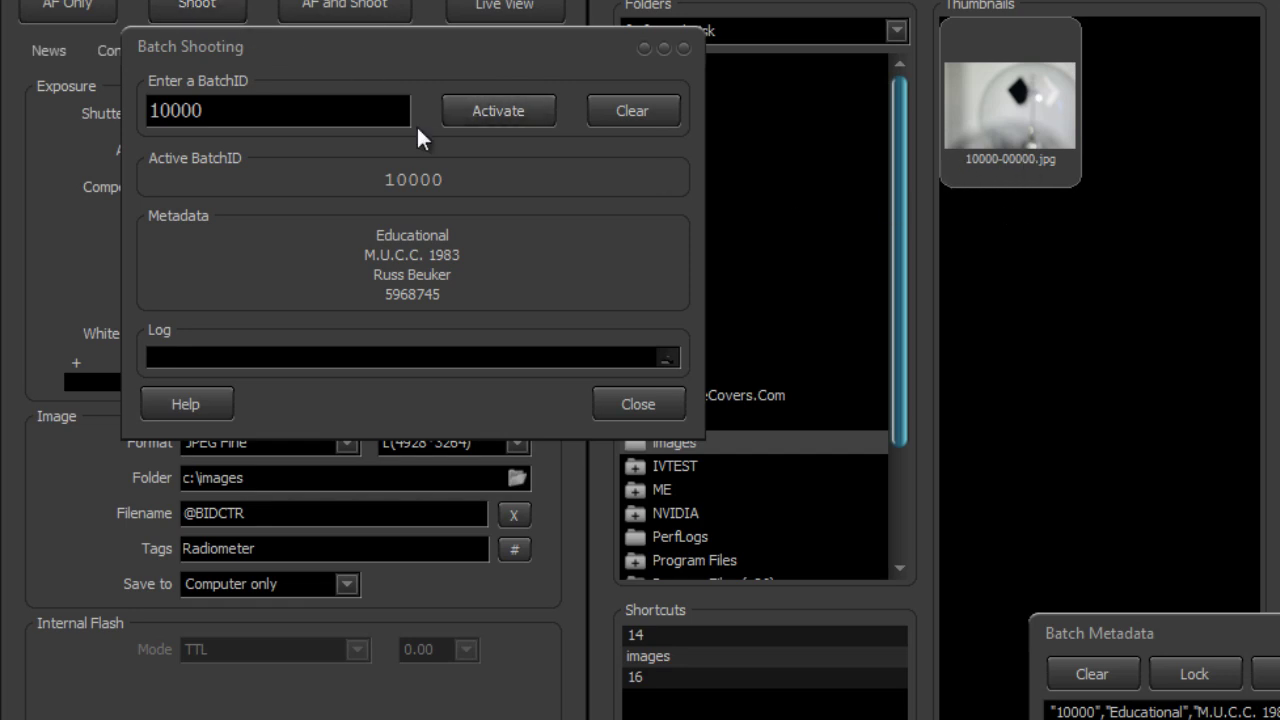
left_click(492, 106)
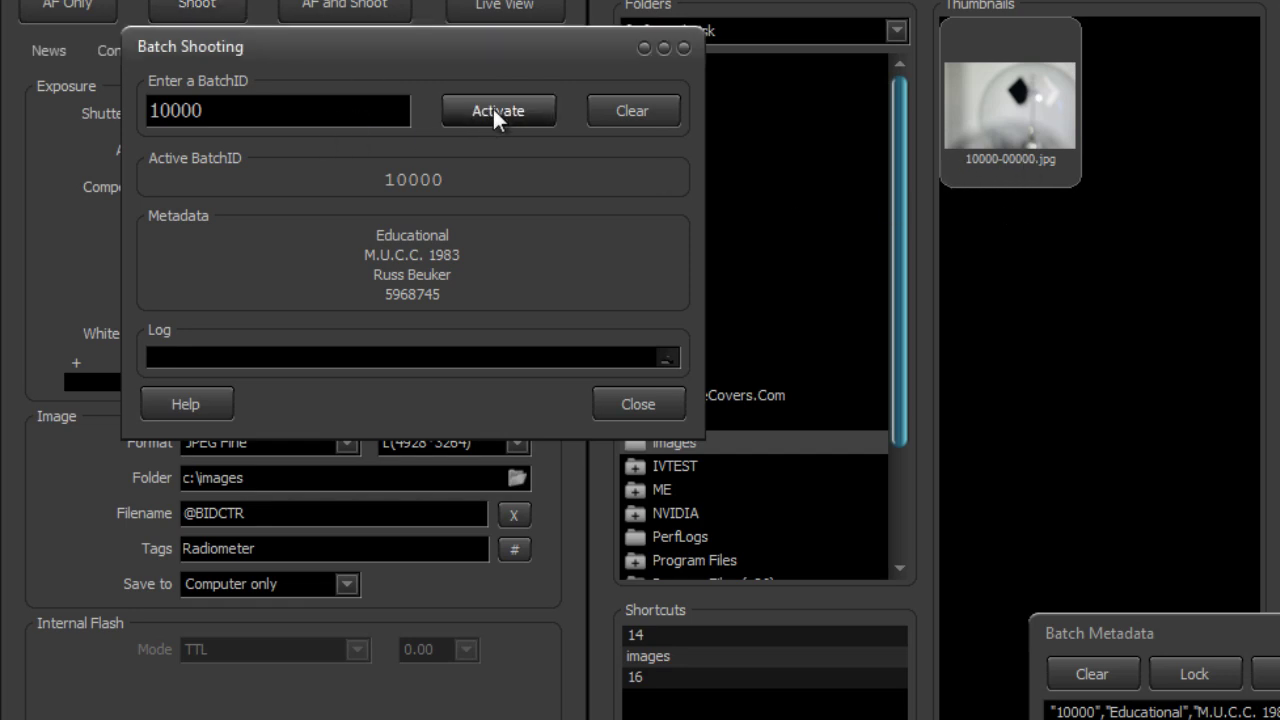
left_click(230, 13)
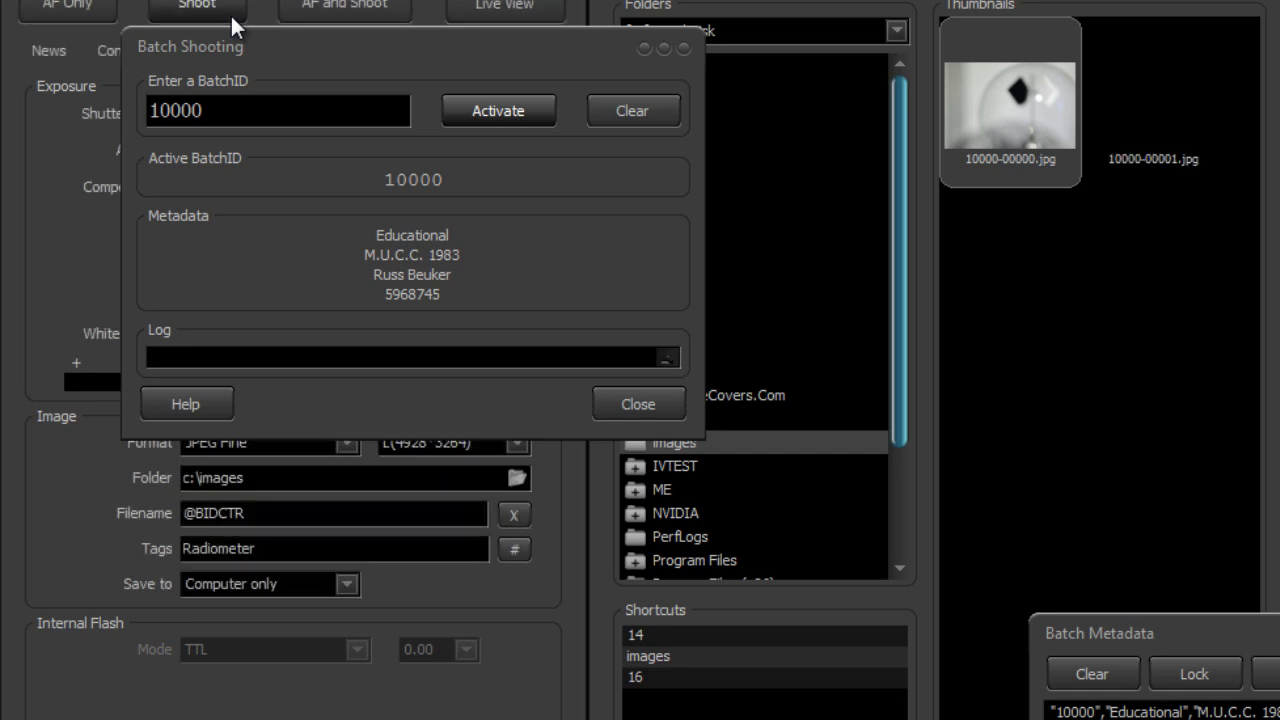
left_click(230, 13)
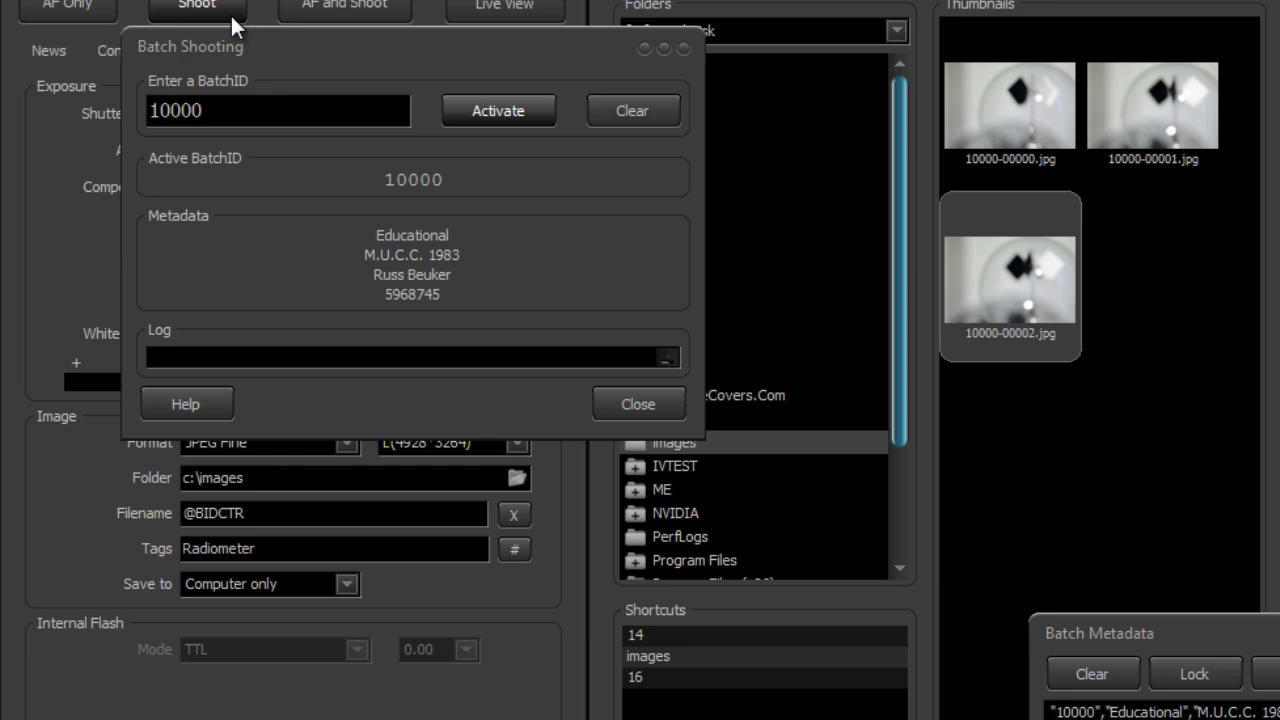
Activate BatchID 10001 and shoot images for that batch
type("10001")
key("Return")
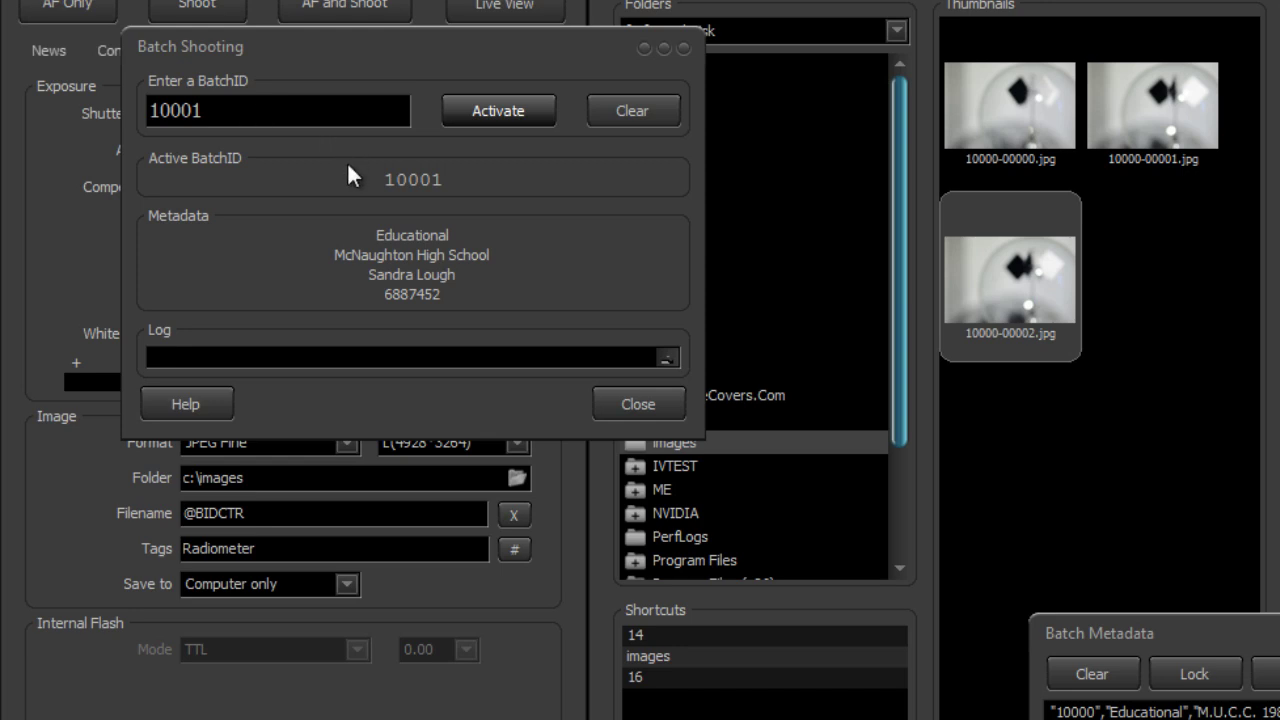
left_click(200, 8)
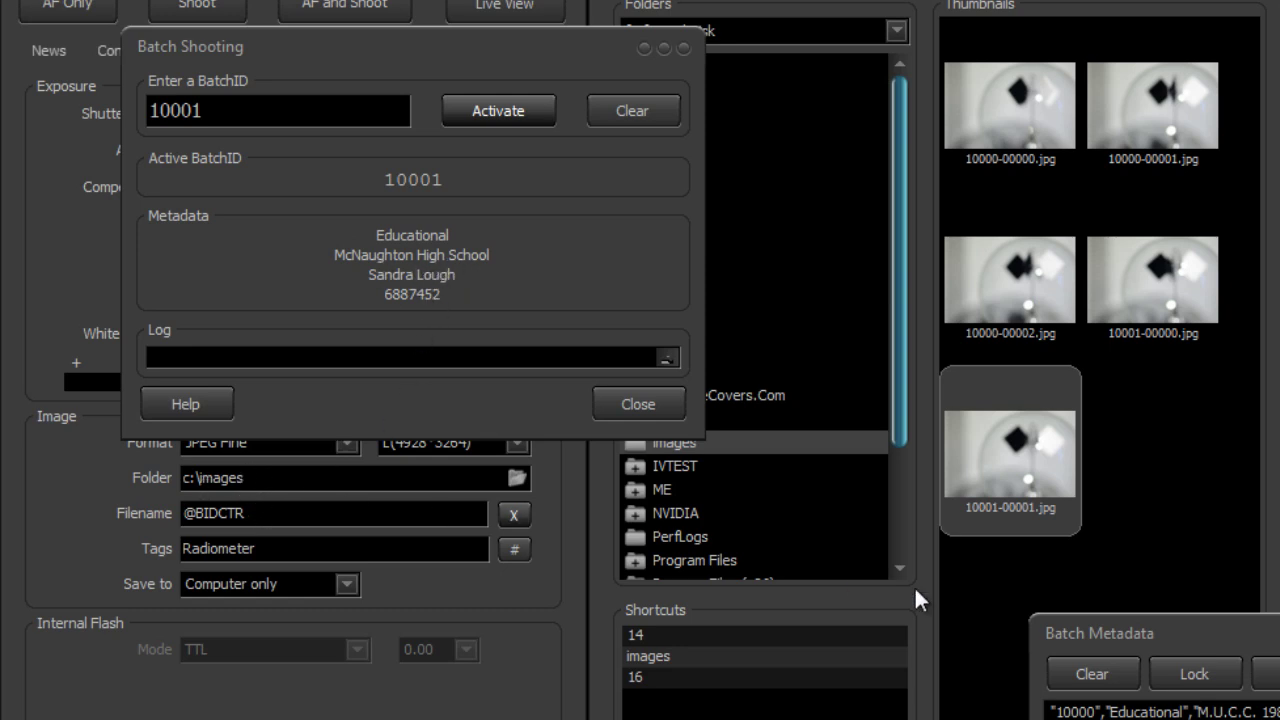
Move the Batch Metadata window below the Batch Shooting window and examine the metadata stored in image 10001-00001.jpg
left_click_drag(1197, 635, 345, 595)
left_click_drag(230, 585, 230, 585)
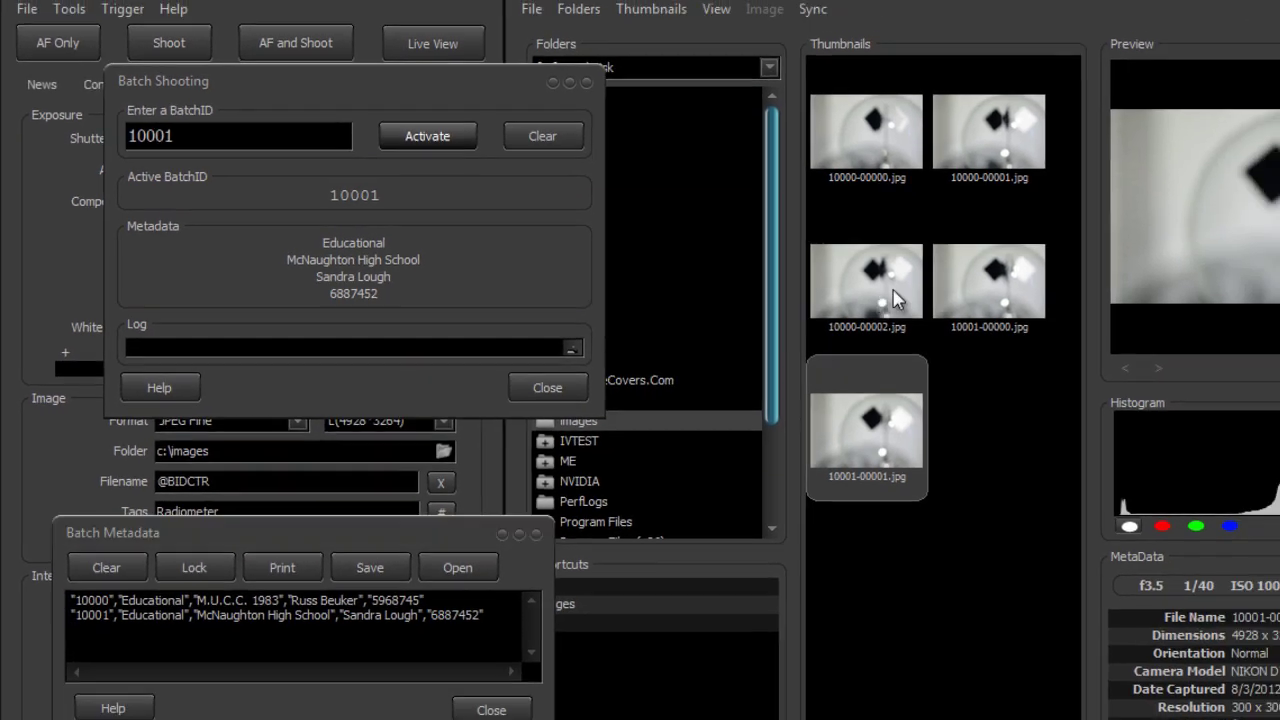
left_click(1160, 300)
left_click(787, 420)
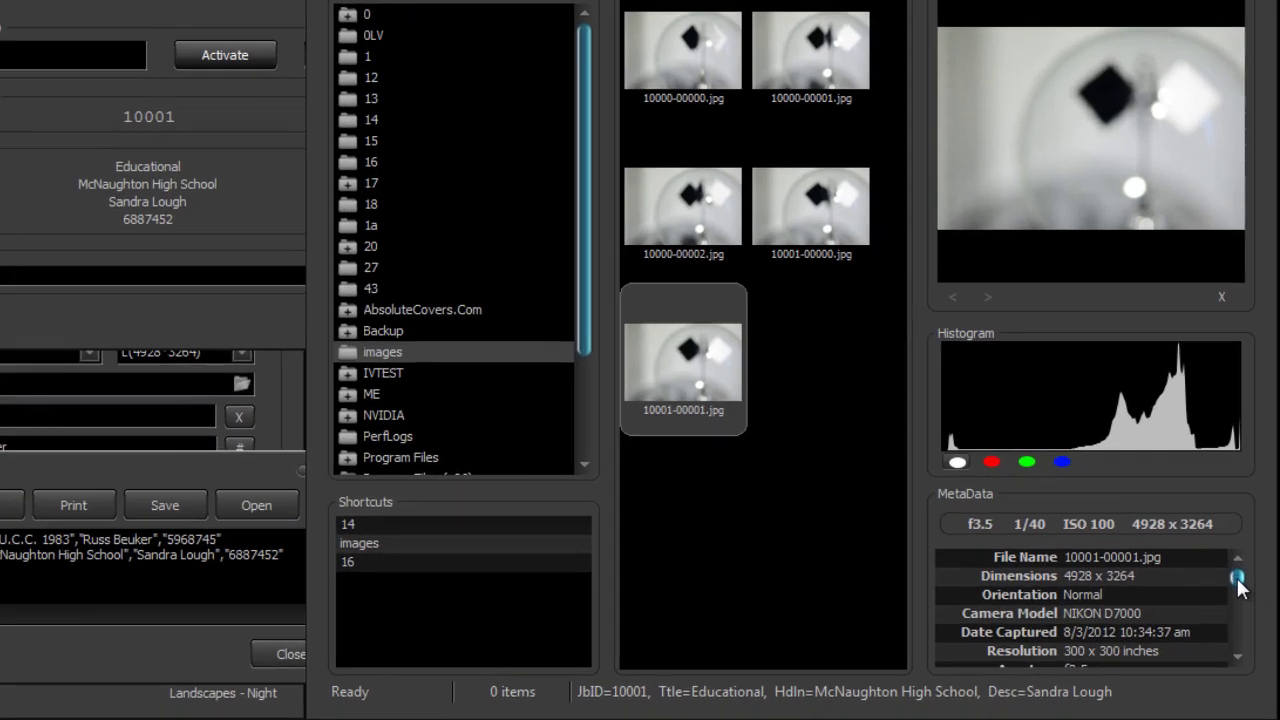
left_click_drag(1243, 597, 1230, 632)
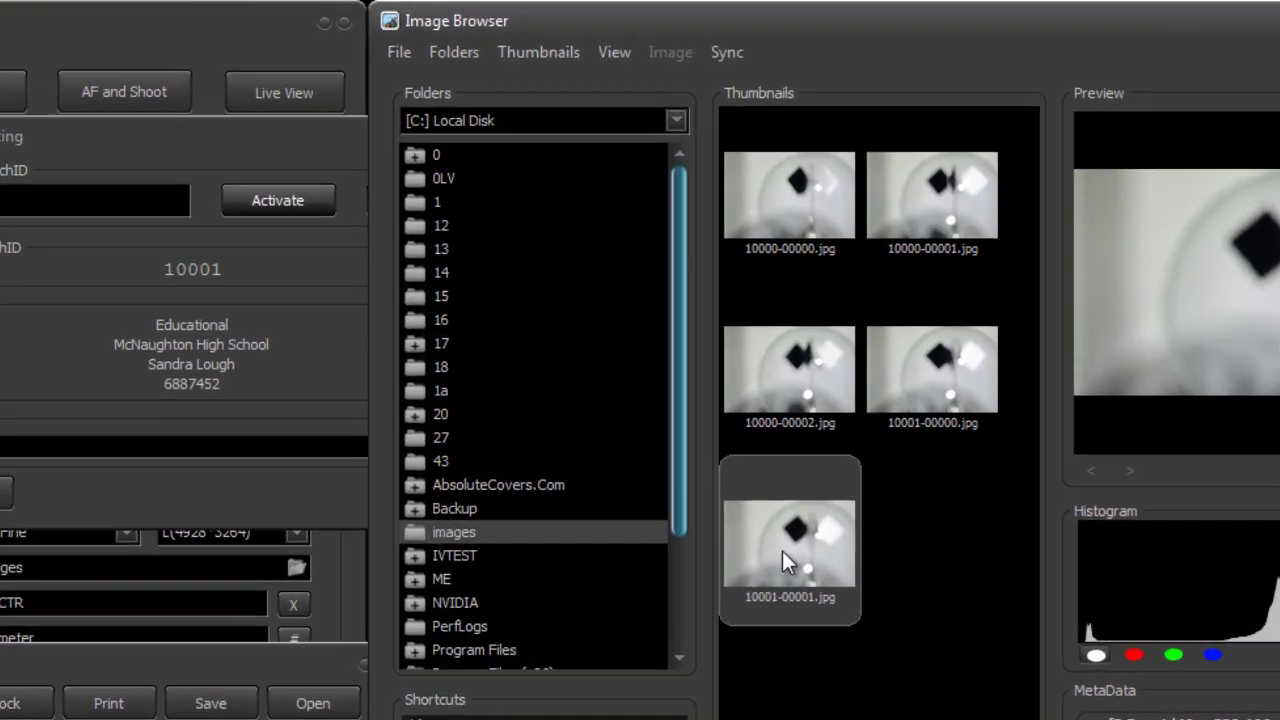
double_click(782, 551)
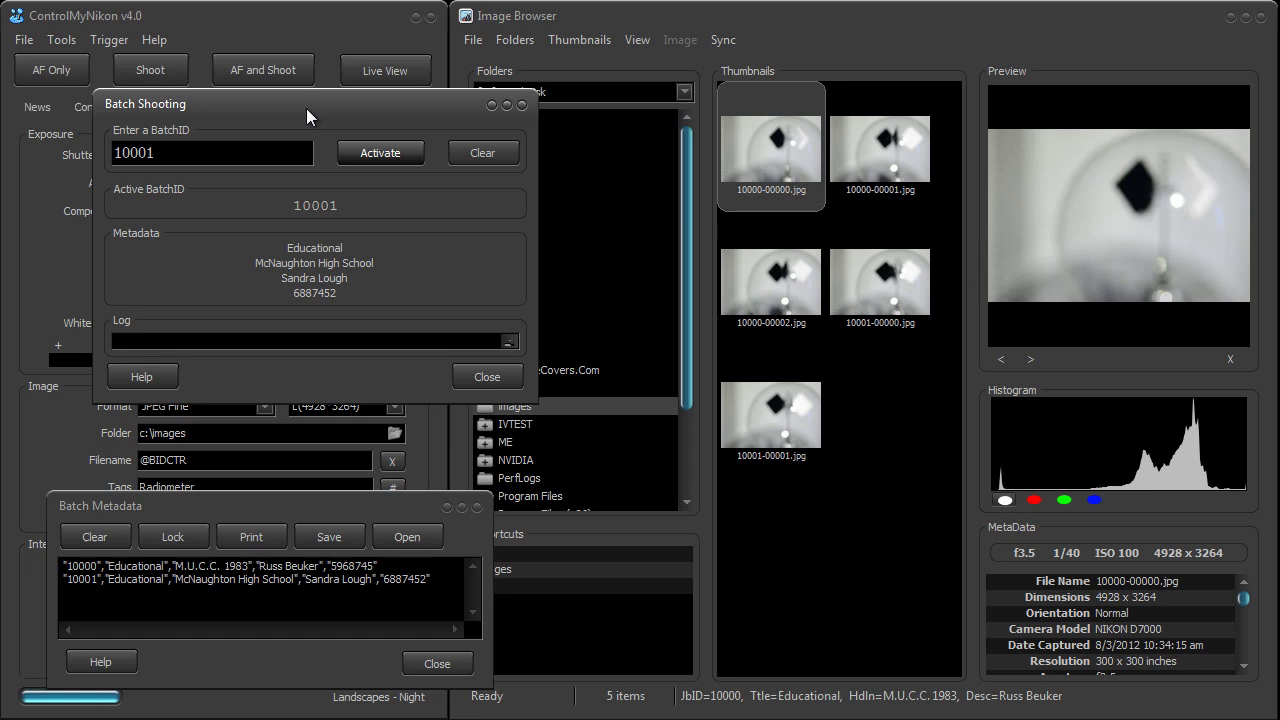
Close the Batch Shooting and Batch Metadata windows
left_click_drag(306, 108, 272, 132)
left_click(487, 128)
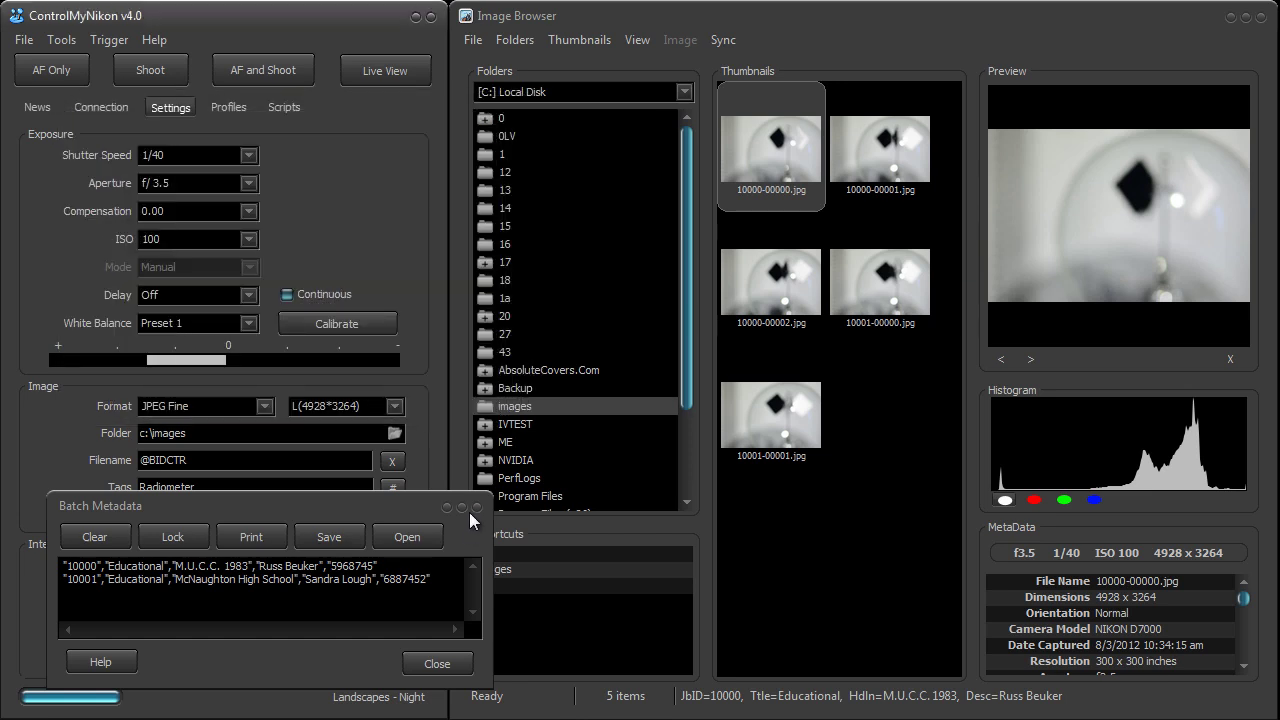
left_click(477, 508)
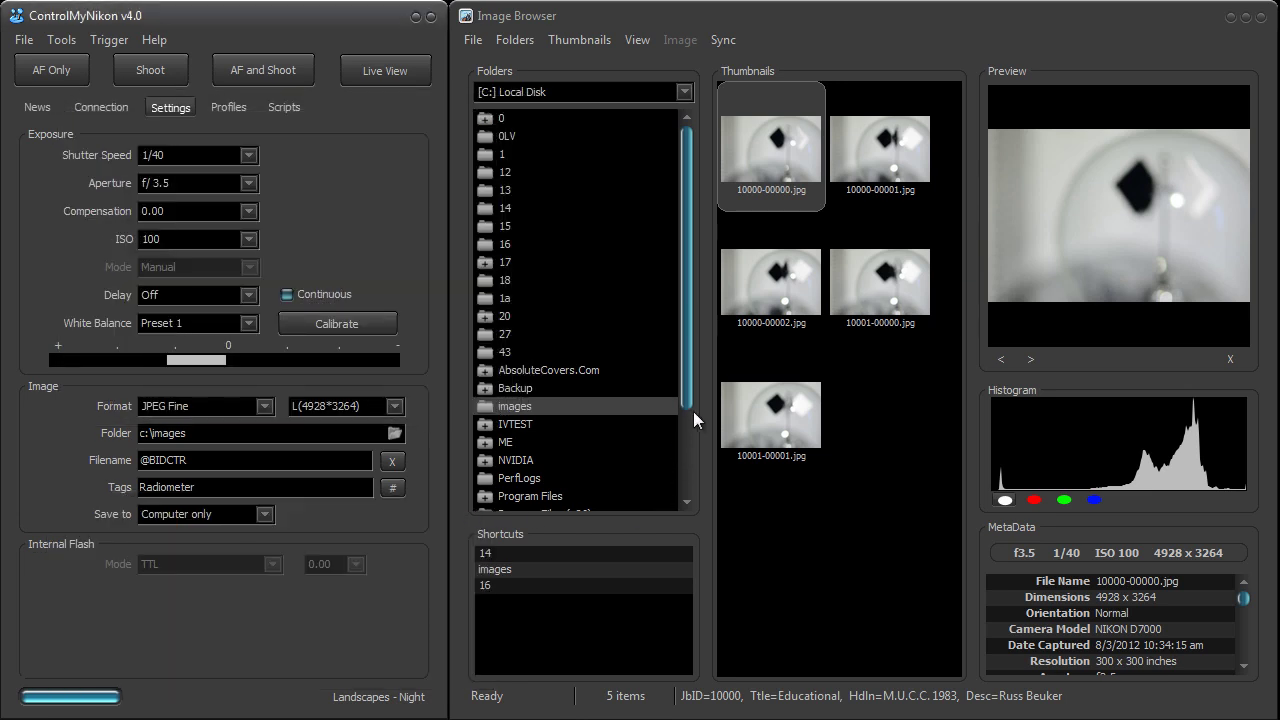
Preview several of the captured batch images in turn, ending on 10000-00002.jpg
left_click(789, 292)
left_click(778, 435)
left_click(874, 292)
left_click(745, 338)
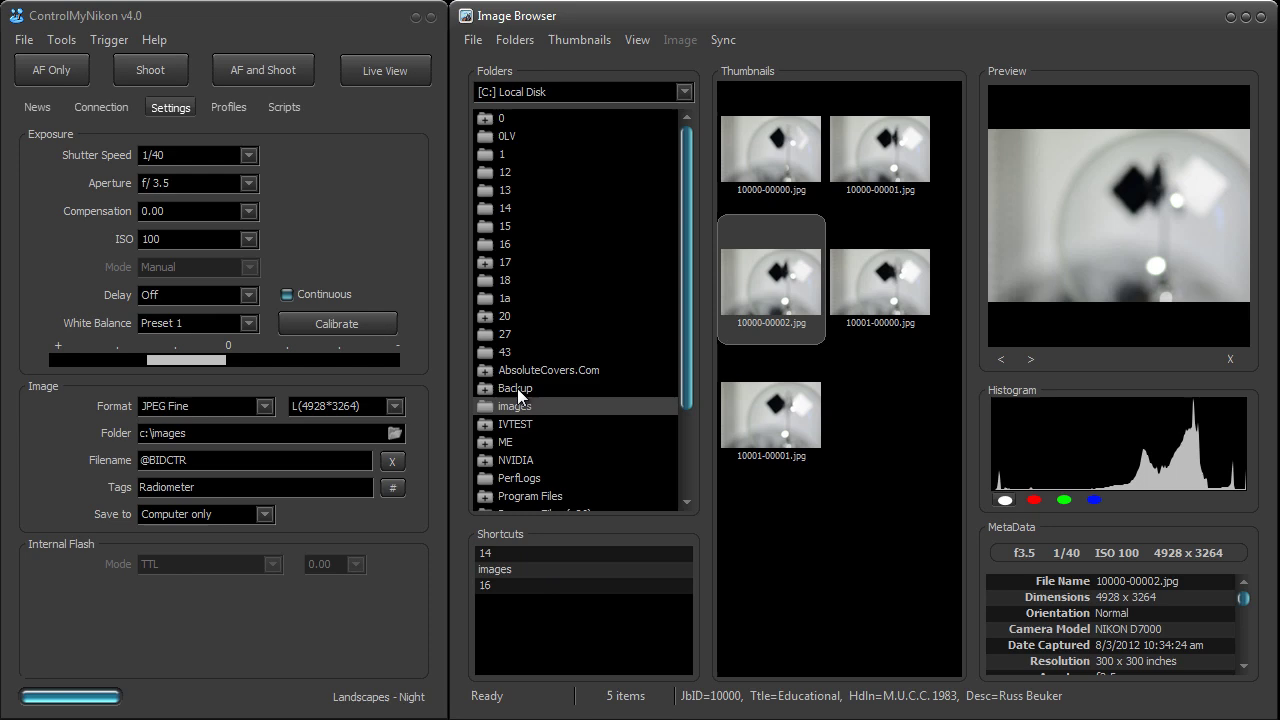
Browse folders 27 and 17 and rotate the preview of 000278.jpg through a full turn
left_click(508, 335)
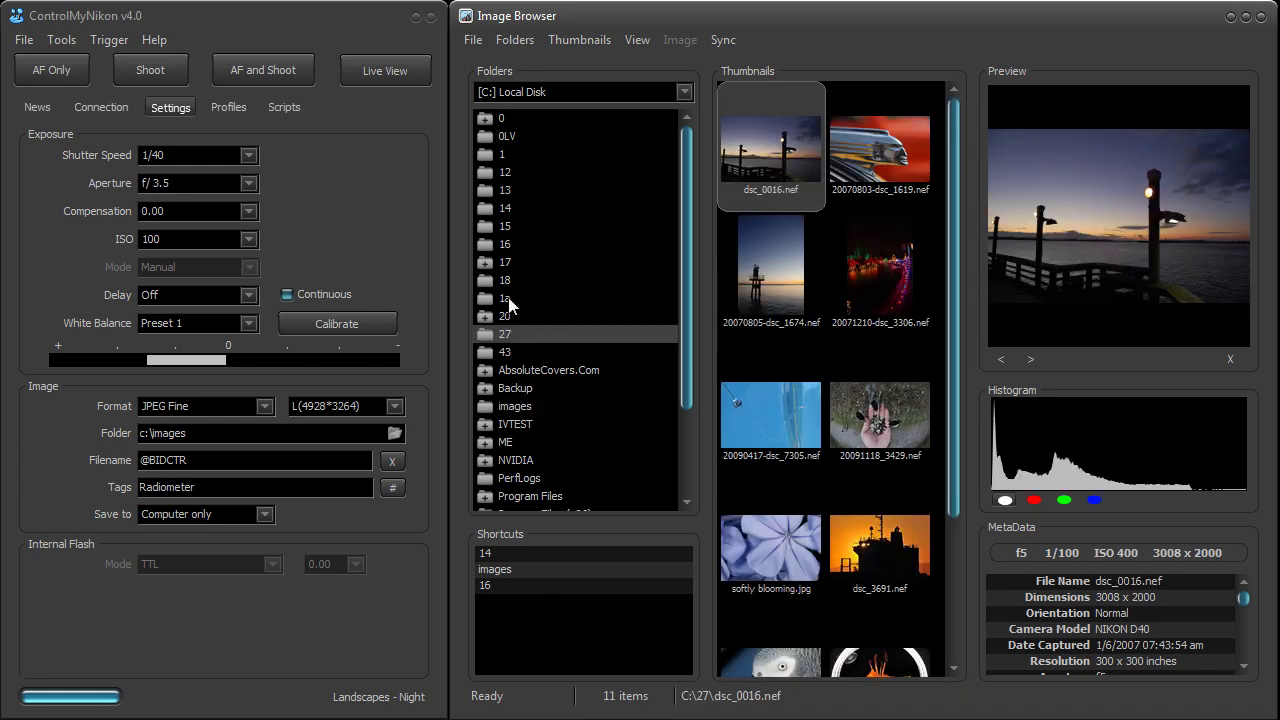
left_click(506, 266)
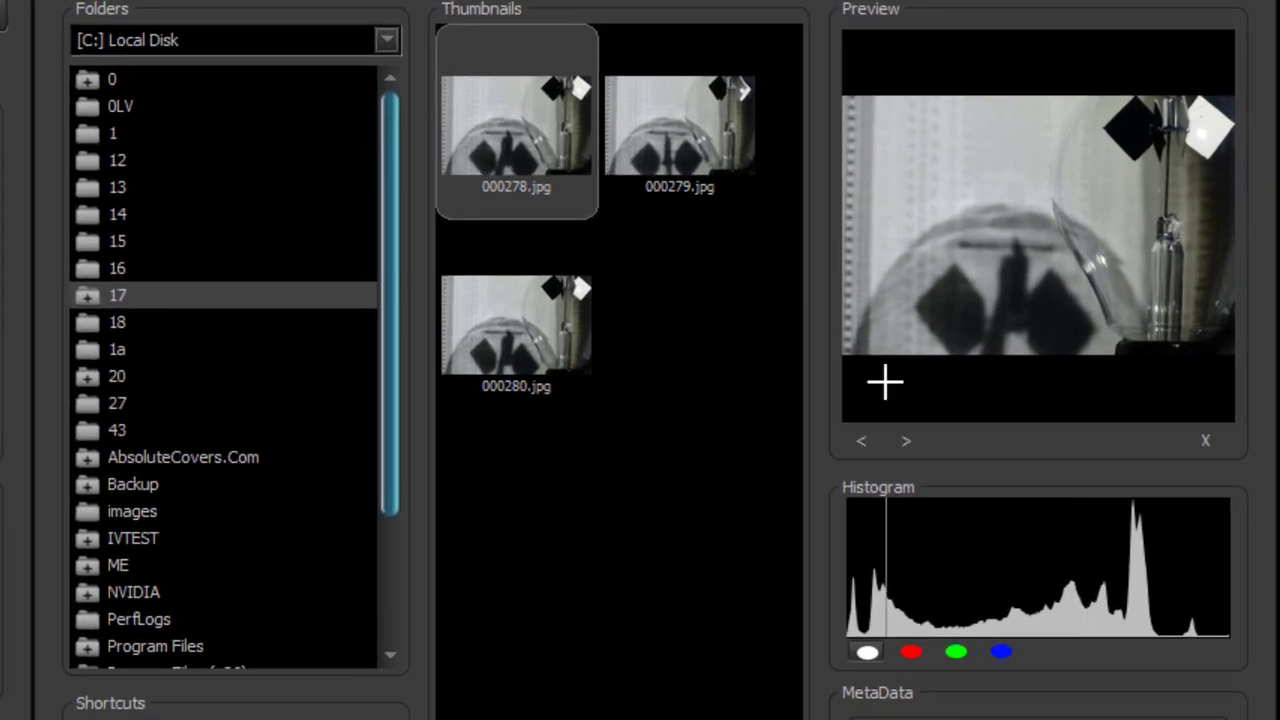
left_click(905, 436)
left_click(907, 437)
left_click(907, 437)
left_click(907, 437)
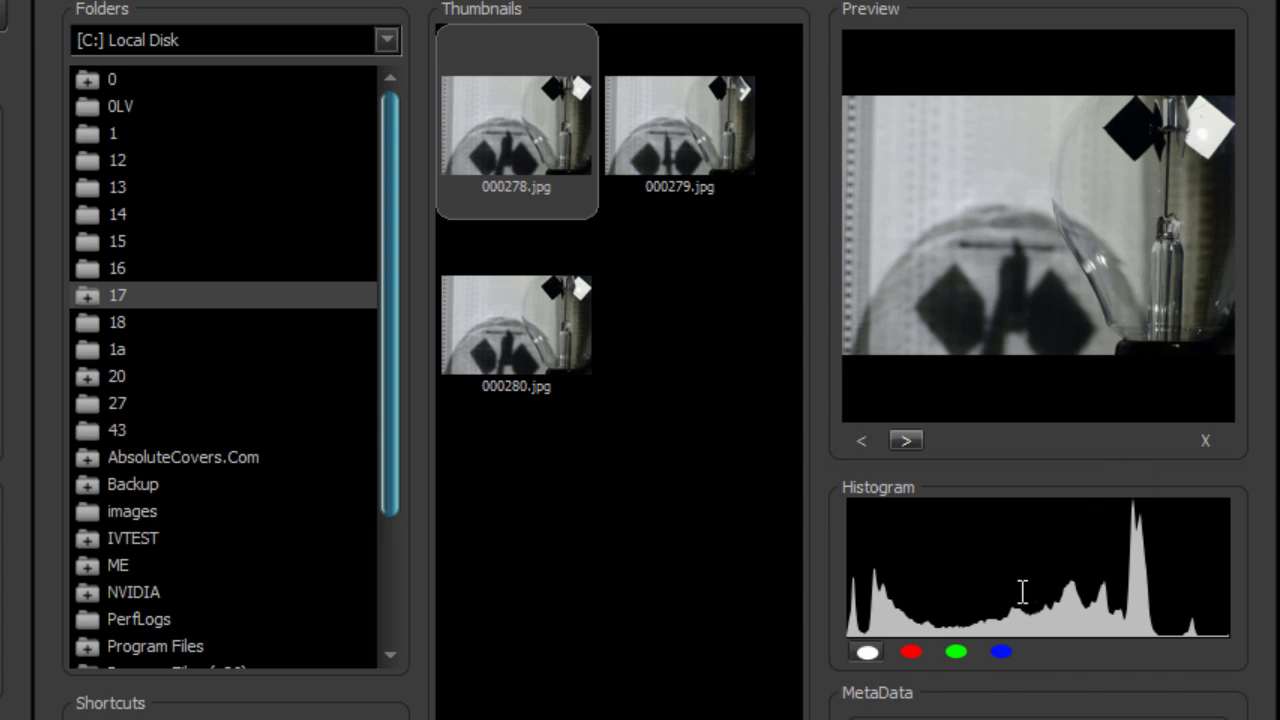
Highlight several tonal ranges of the histogram in the preview and change the highlight colour to yellow-green and magenta
left_click_drag(1018, 566, 1076, 568)
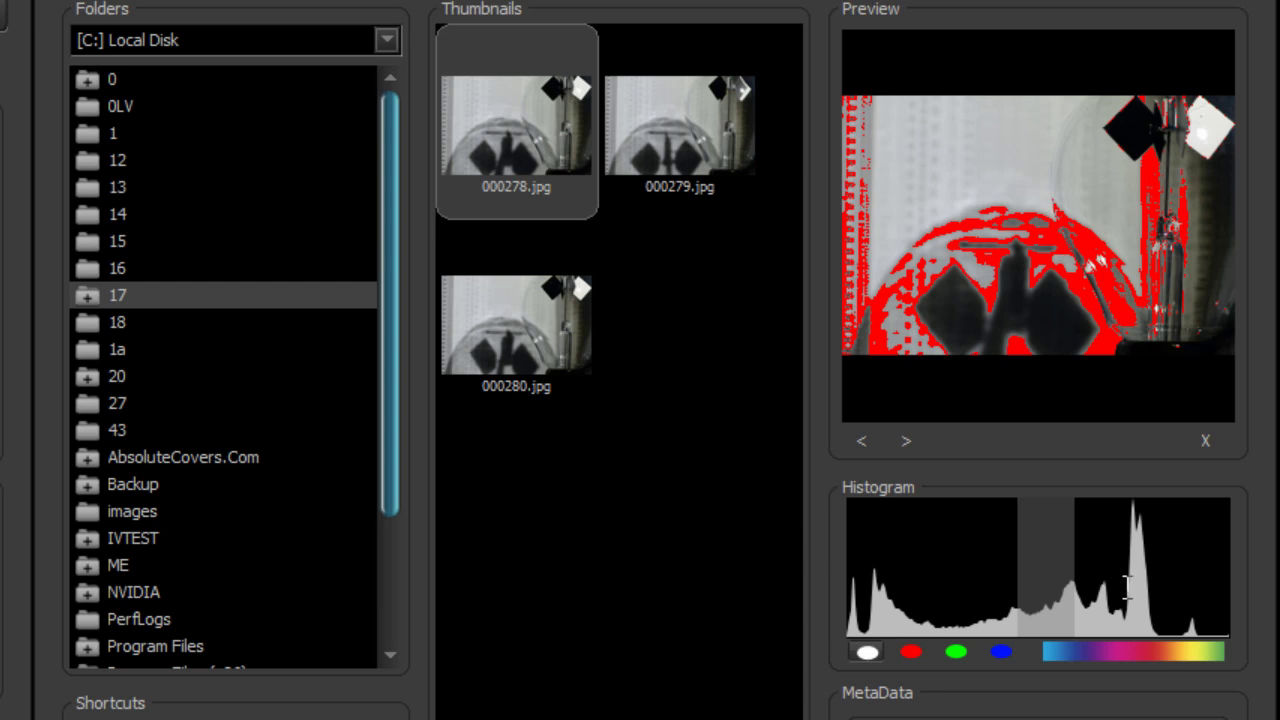
left_click_drag(1120, 590, 1142, 595)
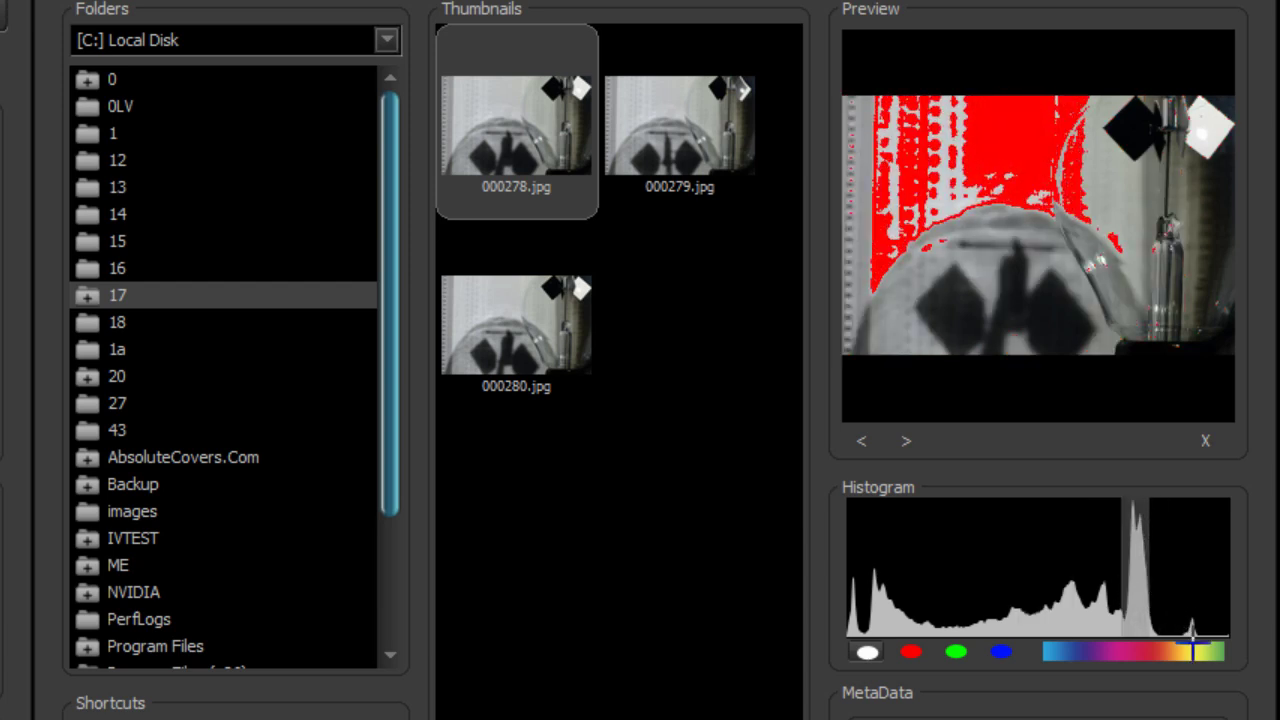
left_click(1204, 652)
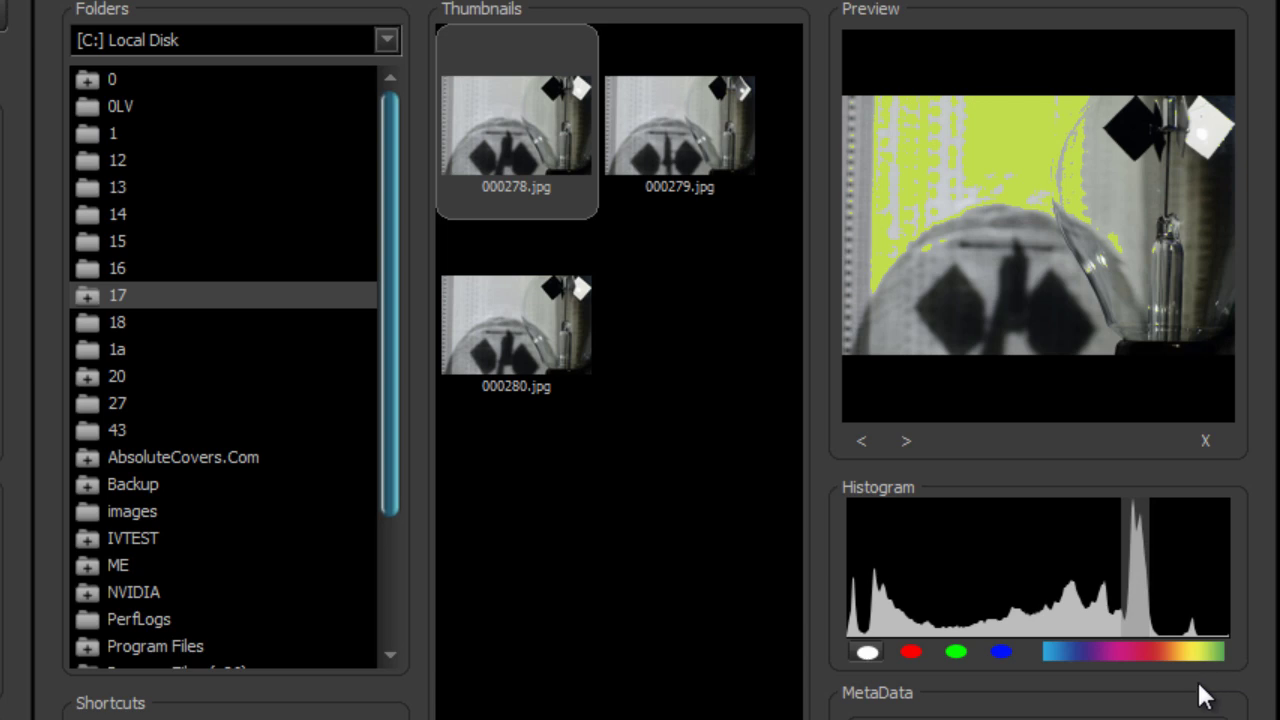
left_click(1058, 651)
mouse_move(1058, 651)
left_mouse_down()
mouse_move(1201, 651)
mouse_move(1072, 651)
mouse_move(1121, 652)
left_mouse_up()
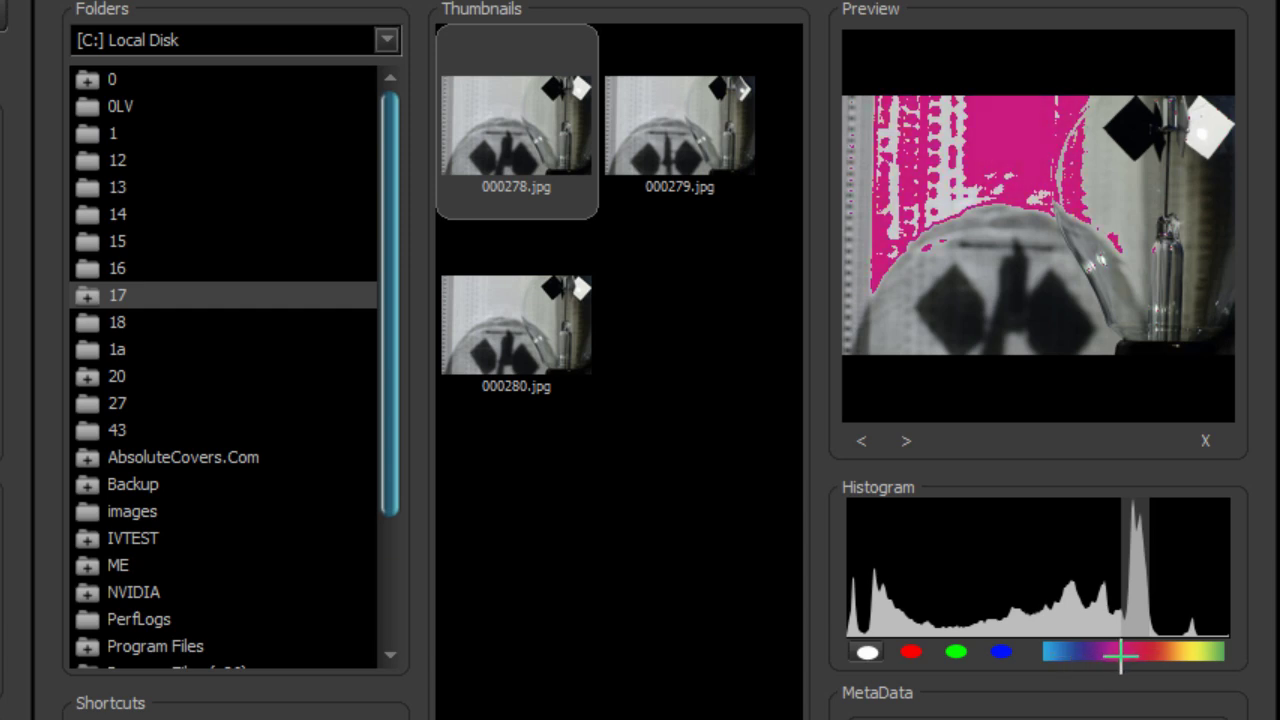
left_click(991, 529)
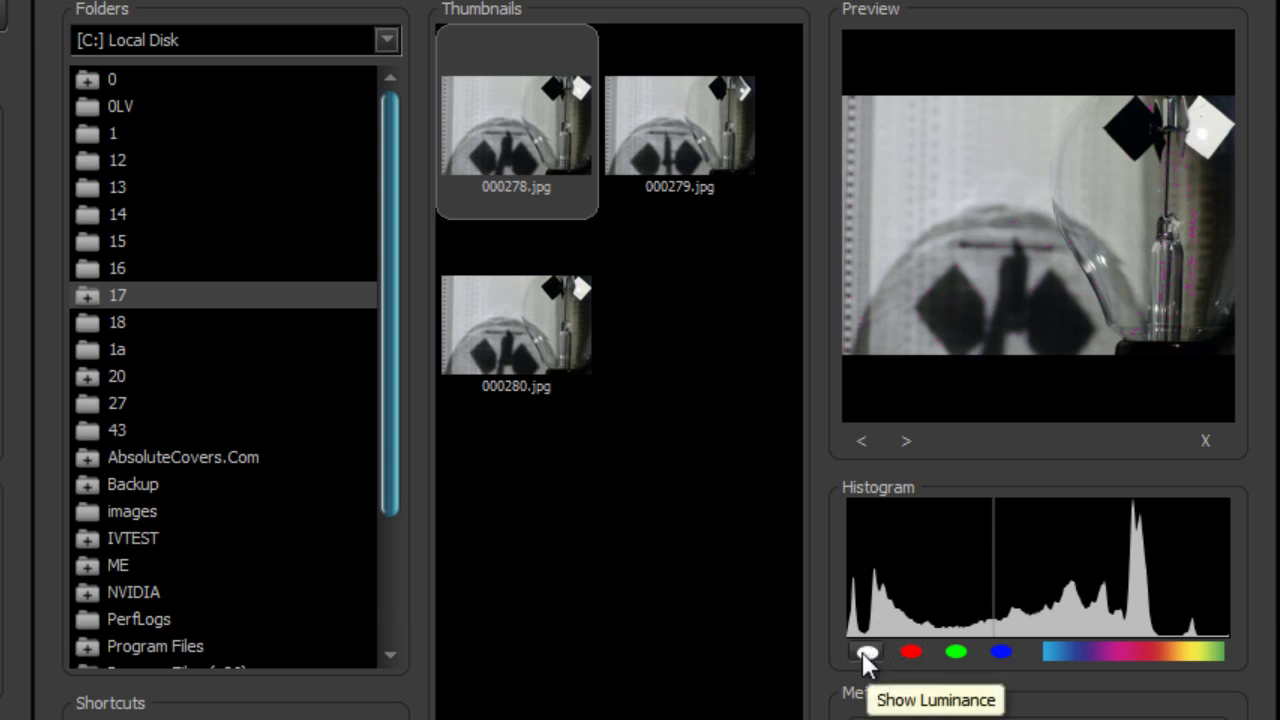
Show the histogram's red, green and blue channels in turn and return it to luminance
left_click(913, 652)
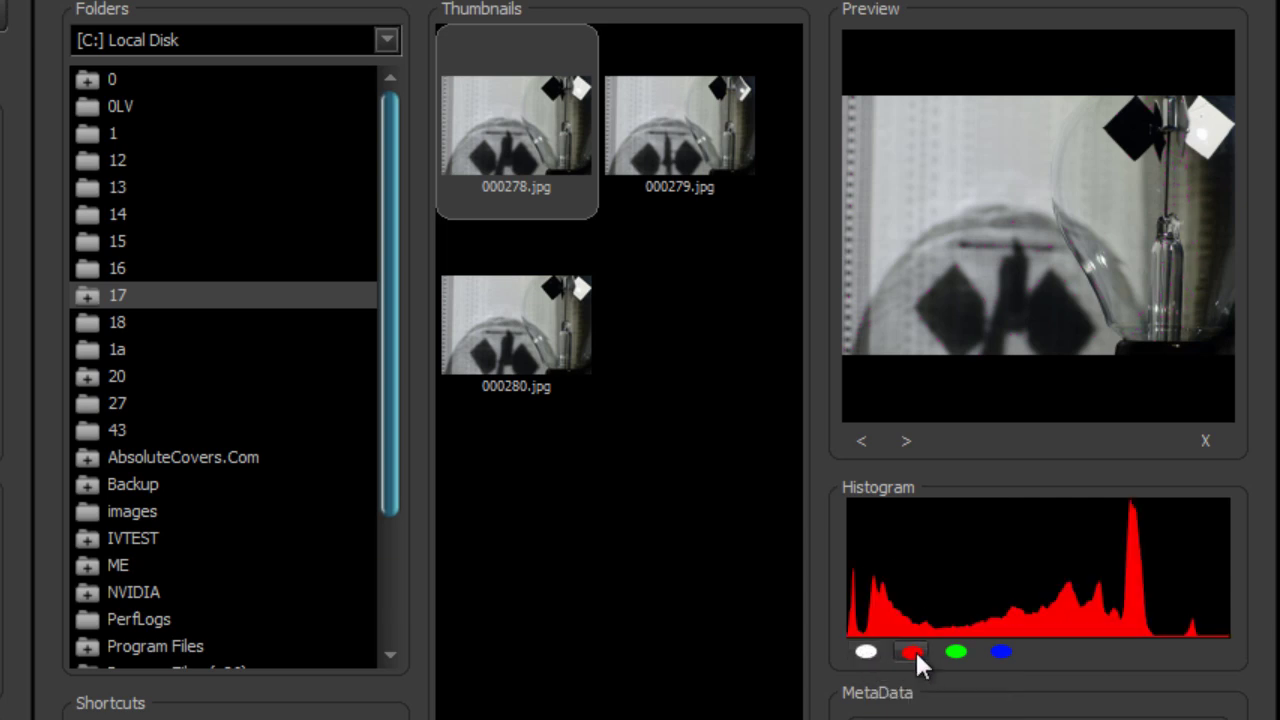
left_click(955, 652)
left_click(1000, 652)
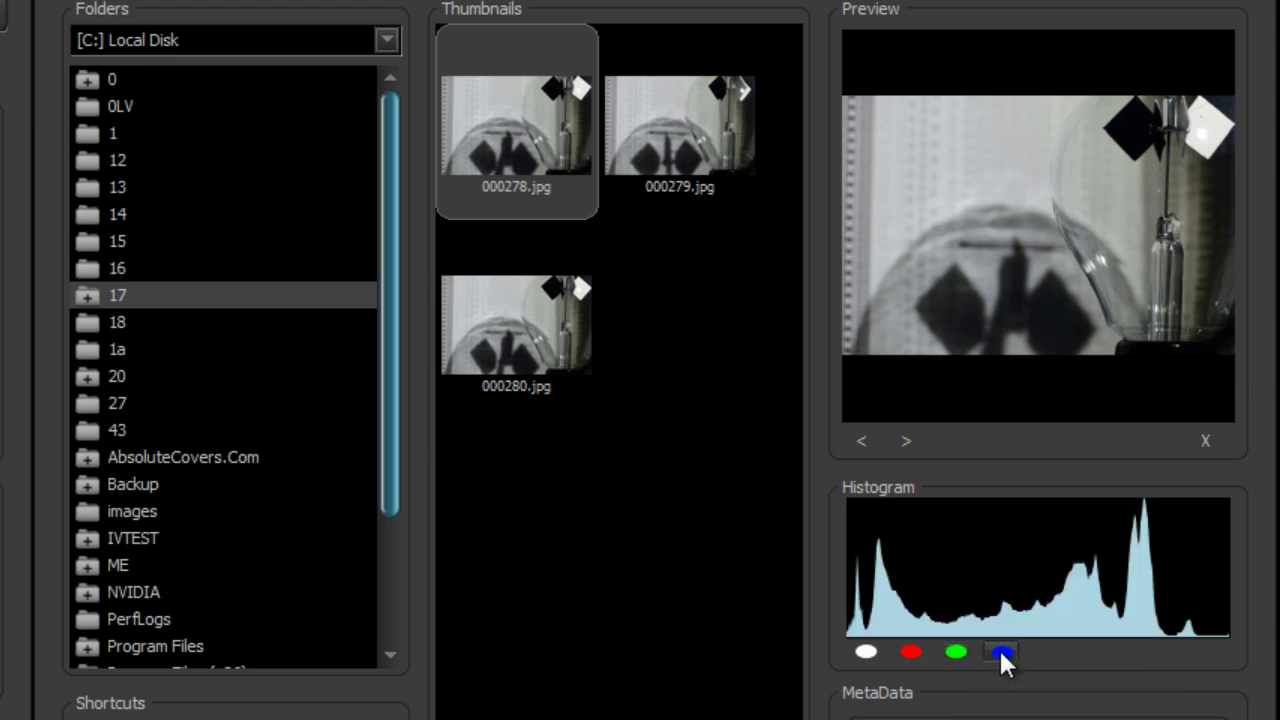
left_click(870, 652)
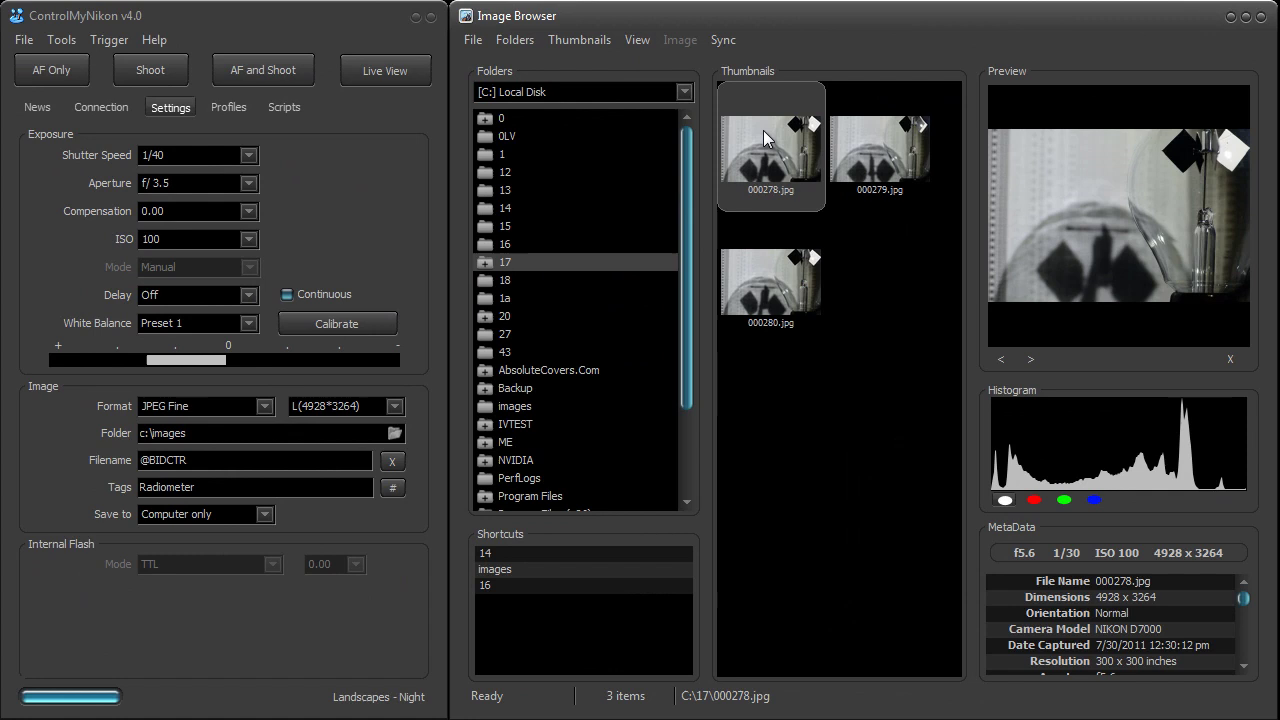
Open 000278.jpg in the image viewer, expand it to full screen and return to the windowed view
double_click(764, 139)
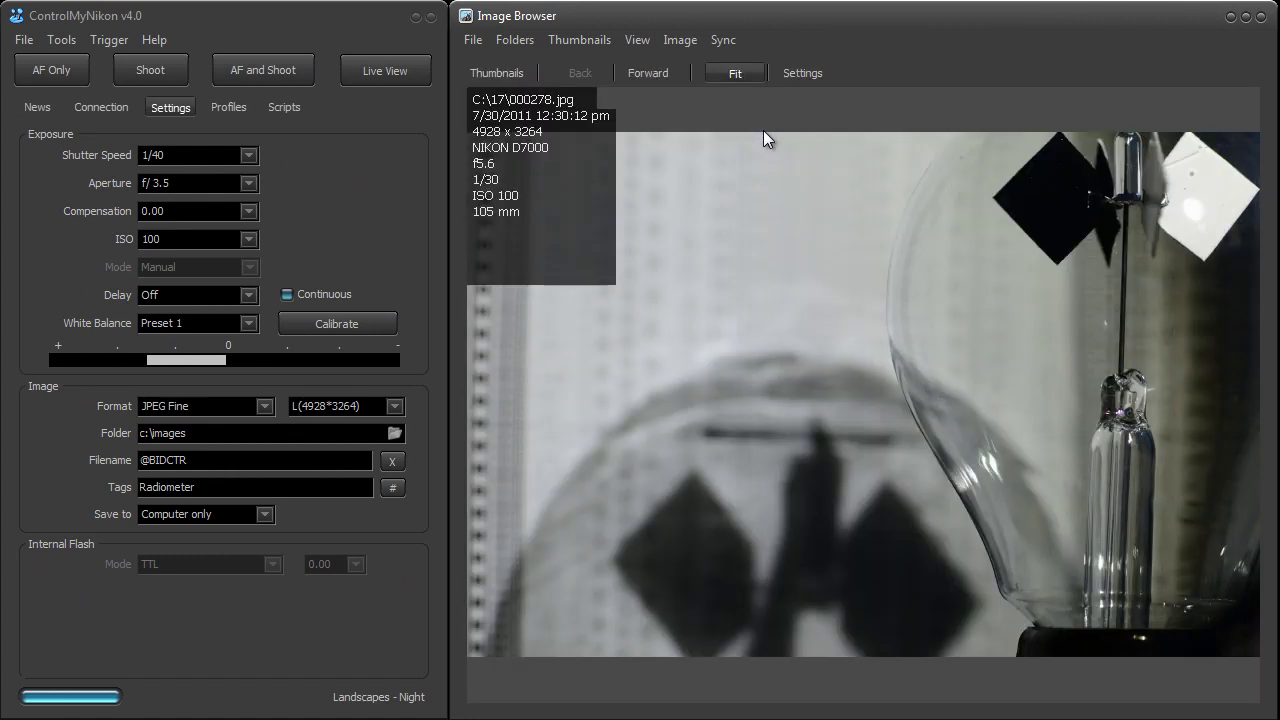
double_click(916, 295)
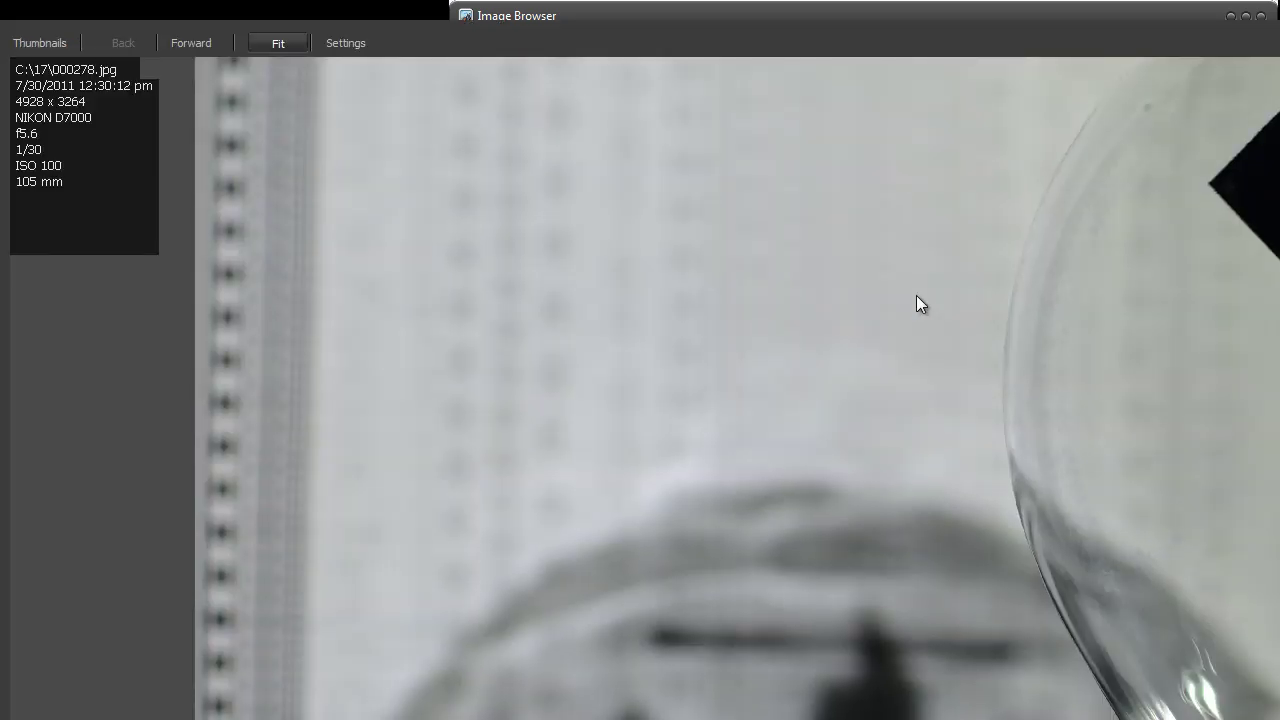
double_click(916, 296)
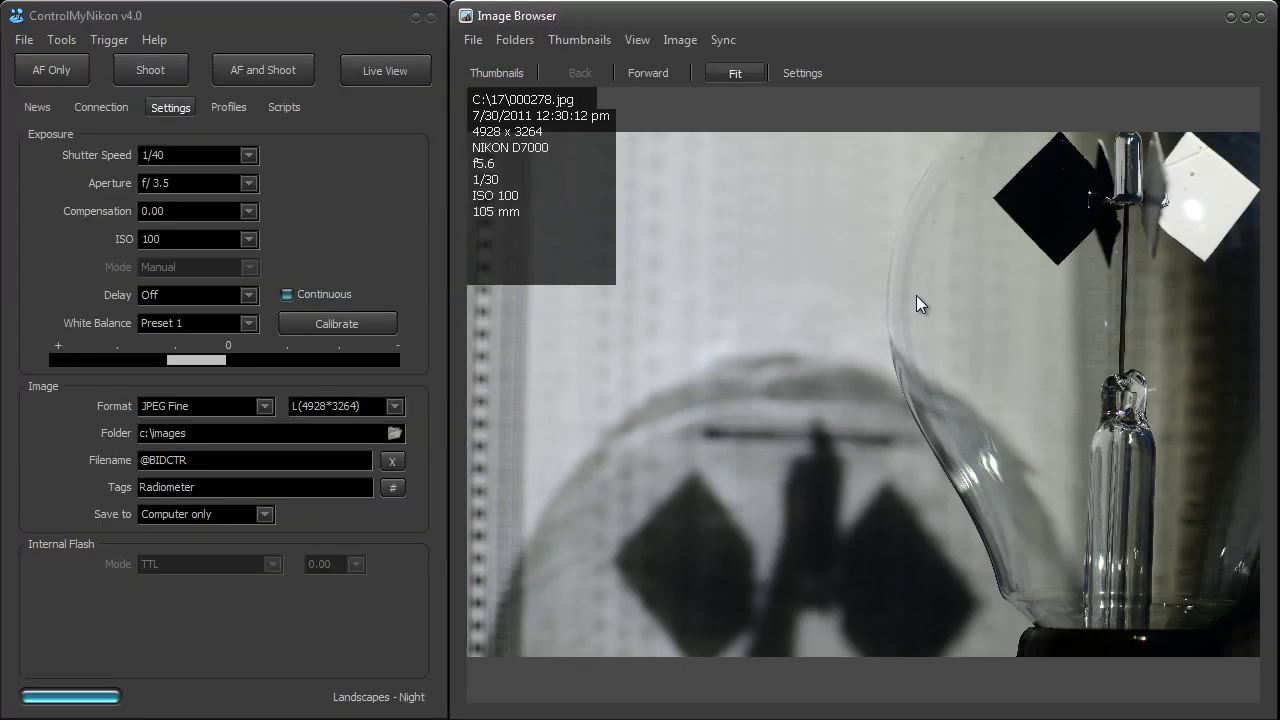
In the viewer settings, toggle the metadata display off and on and set its opacity to 83 and its text colour to yellow
left_click(802, 74)
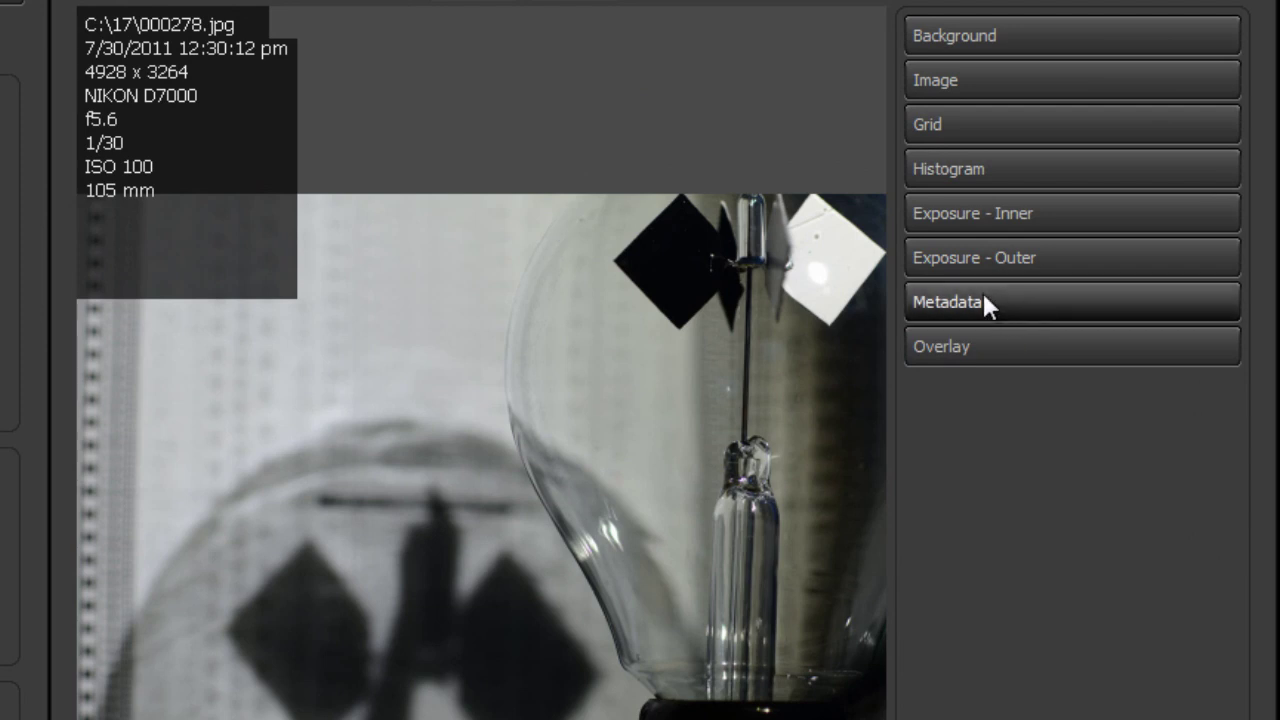
left_click(995, 298)
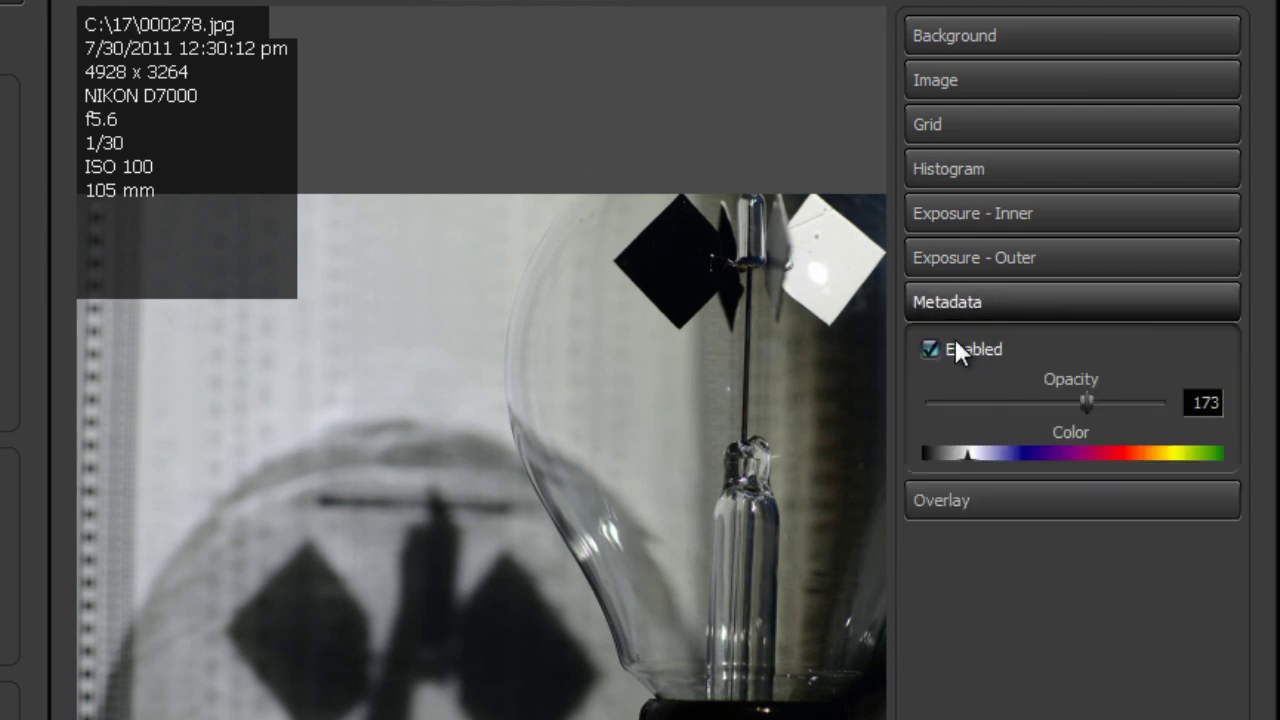
left_click(953, 352)
left_click(967, 350)
mouse_move(1084, 404)
left_mouse_down()
mouse_move(1003, 412)
mouse_move(1068, 452)
mouse_move(1185, 455)
left_mouse_up()
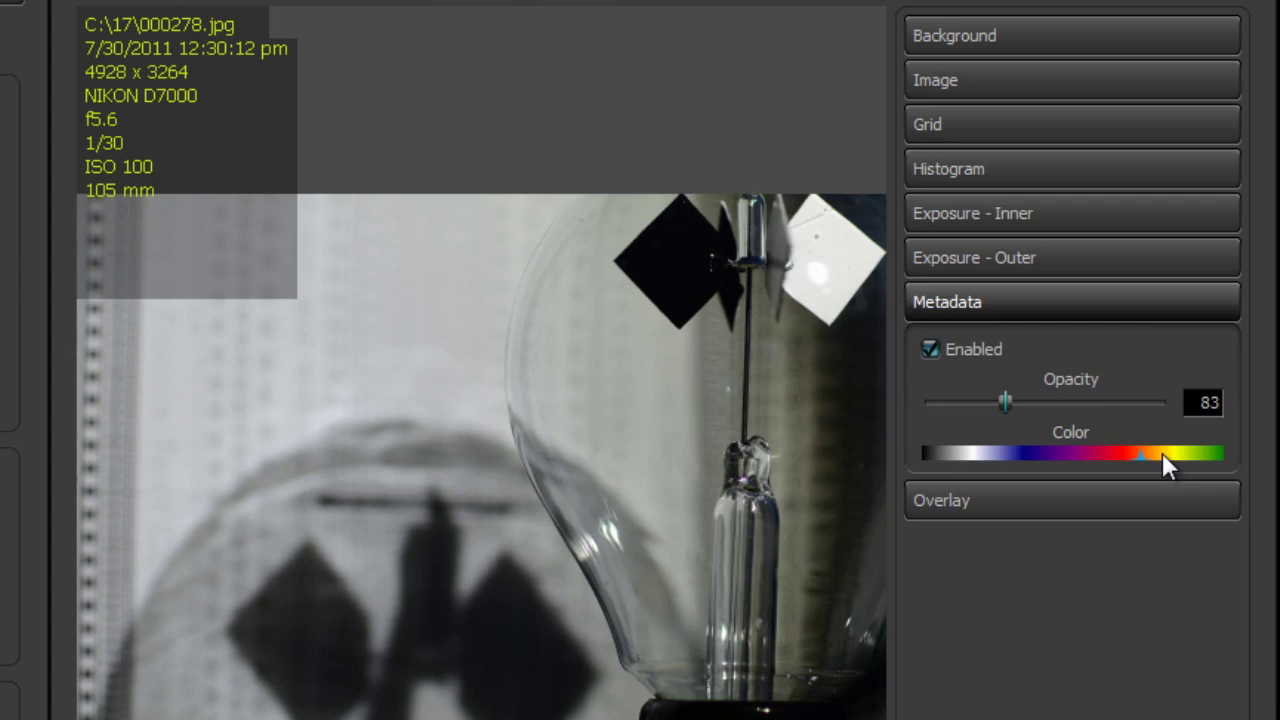
Disable the metadata display and enable the image overlay in the viewer settings
left_click(939, 349)
left_click(950, 302)
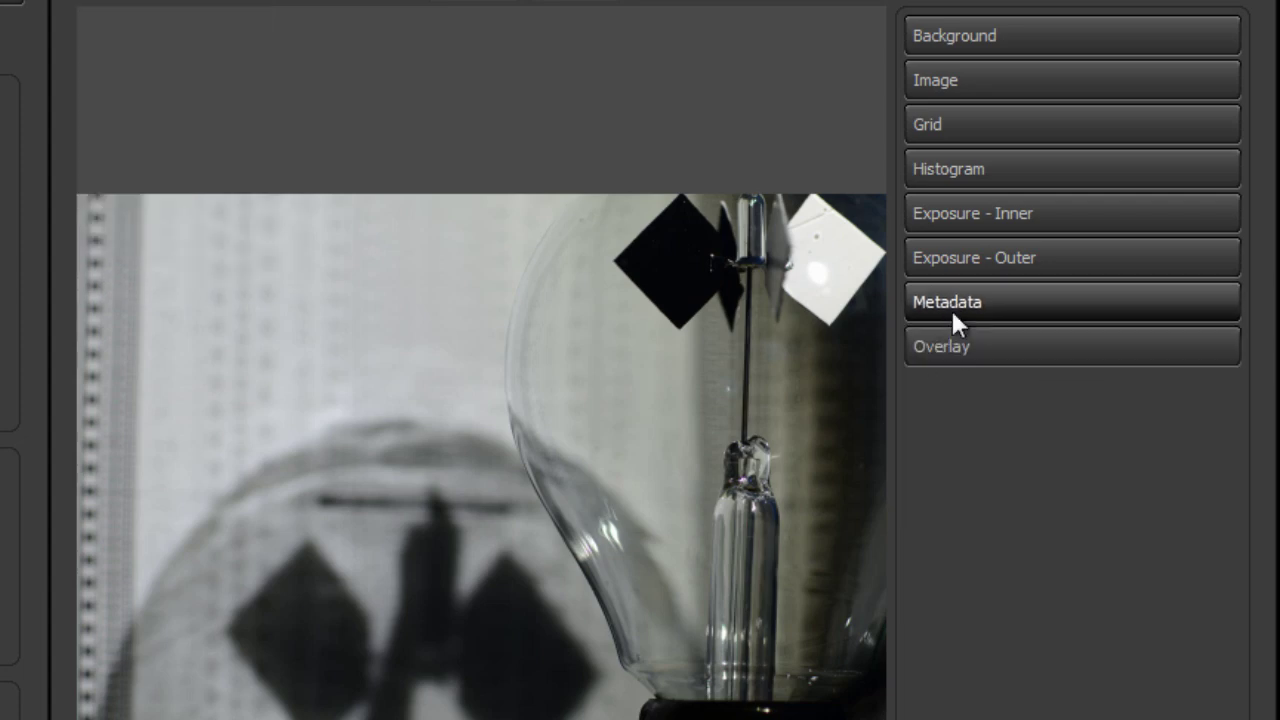
left_click(945, 350)
left_click(951, 384)
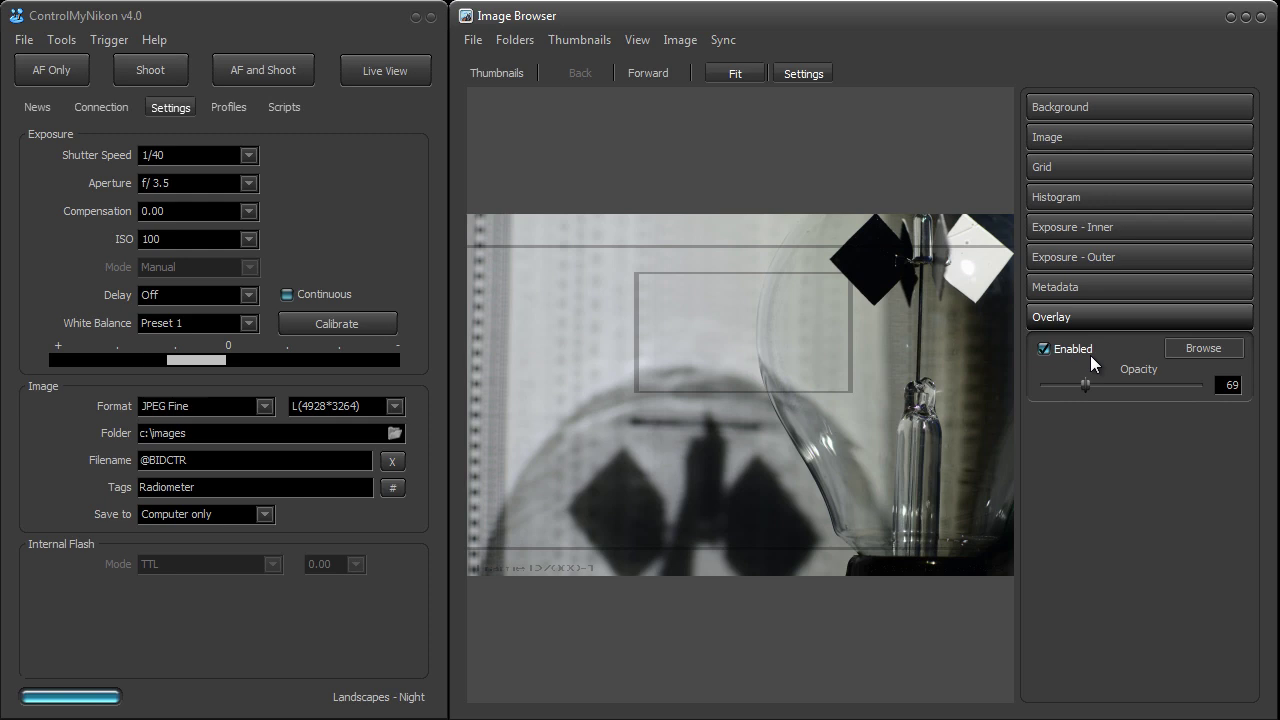
Enable the outer exposure highlighting in the viewer settings, with a green highlight colour and a low limit of 5
left_click(1078, 317)
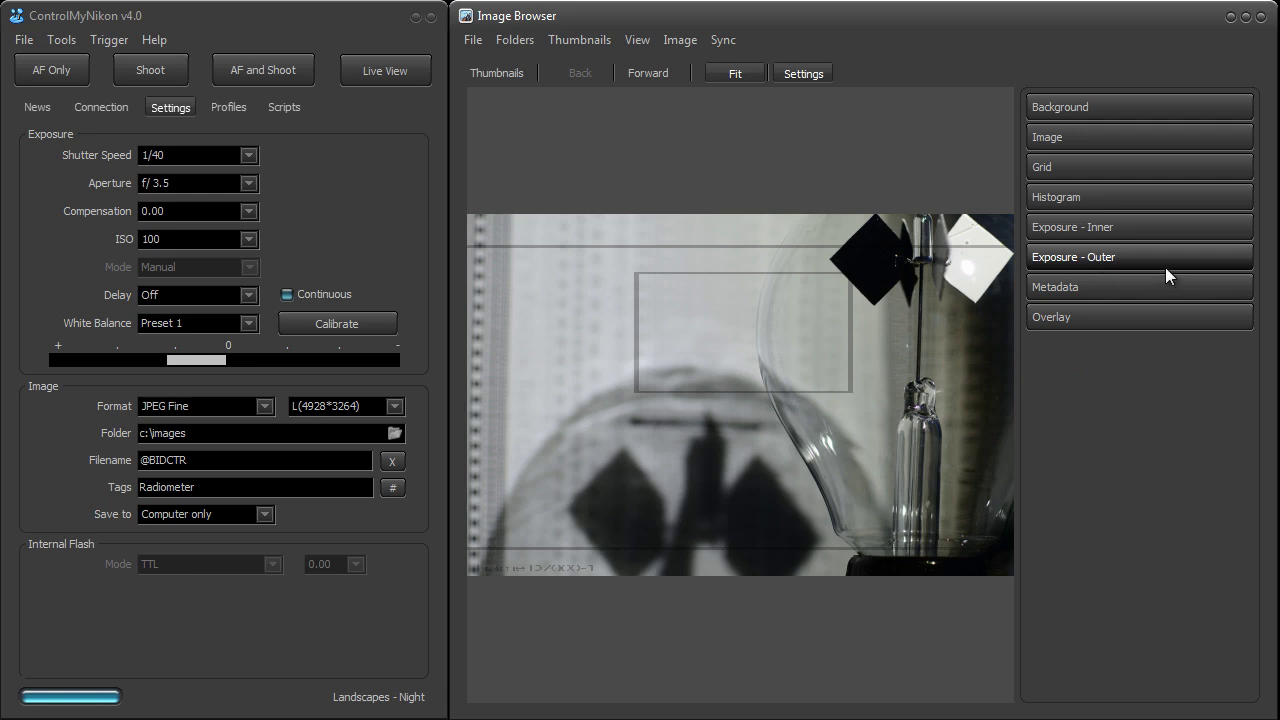
left_click(1132, 256)
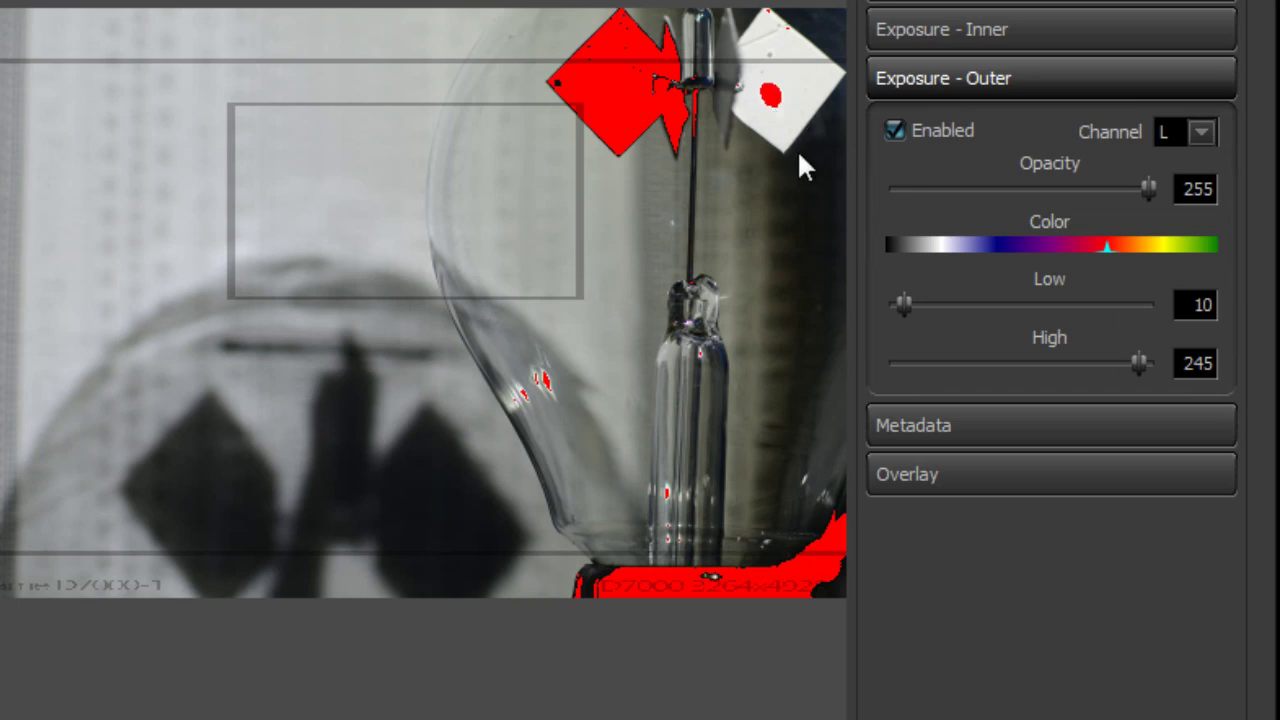
left_click_drag(1144, 249, 1192, 242)
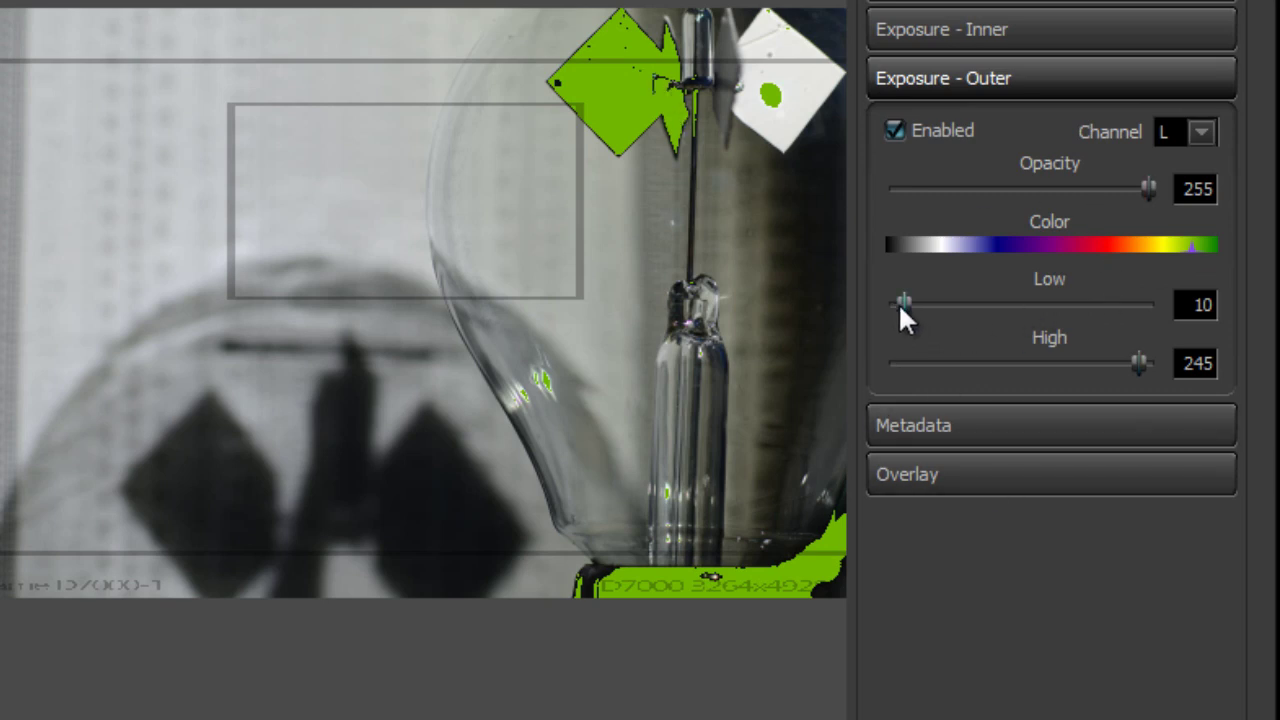
left_click_drag(901, 304, 896, 304)
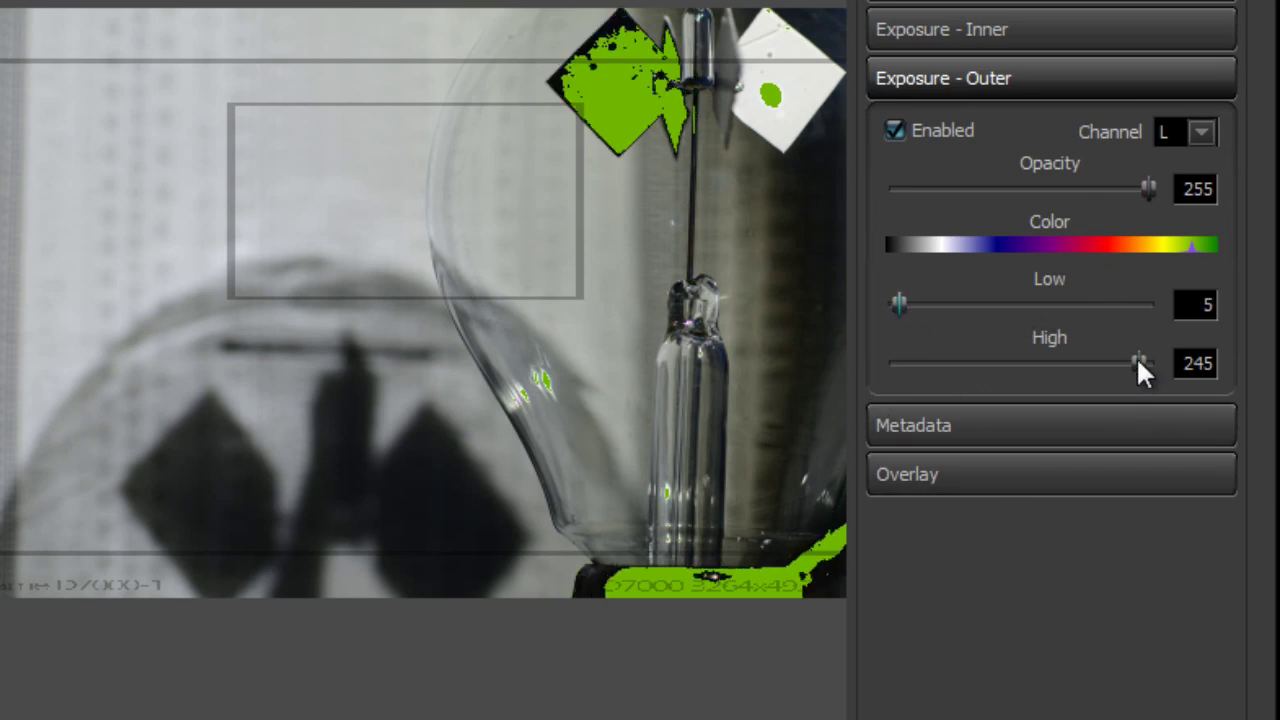
left_click_drag(1136, 364, 1139, 367)
Disable the outer exposure highlighting and enable the inner exposure highlighting
left_click(958, 130)
left_click(960, 81)
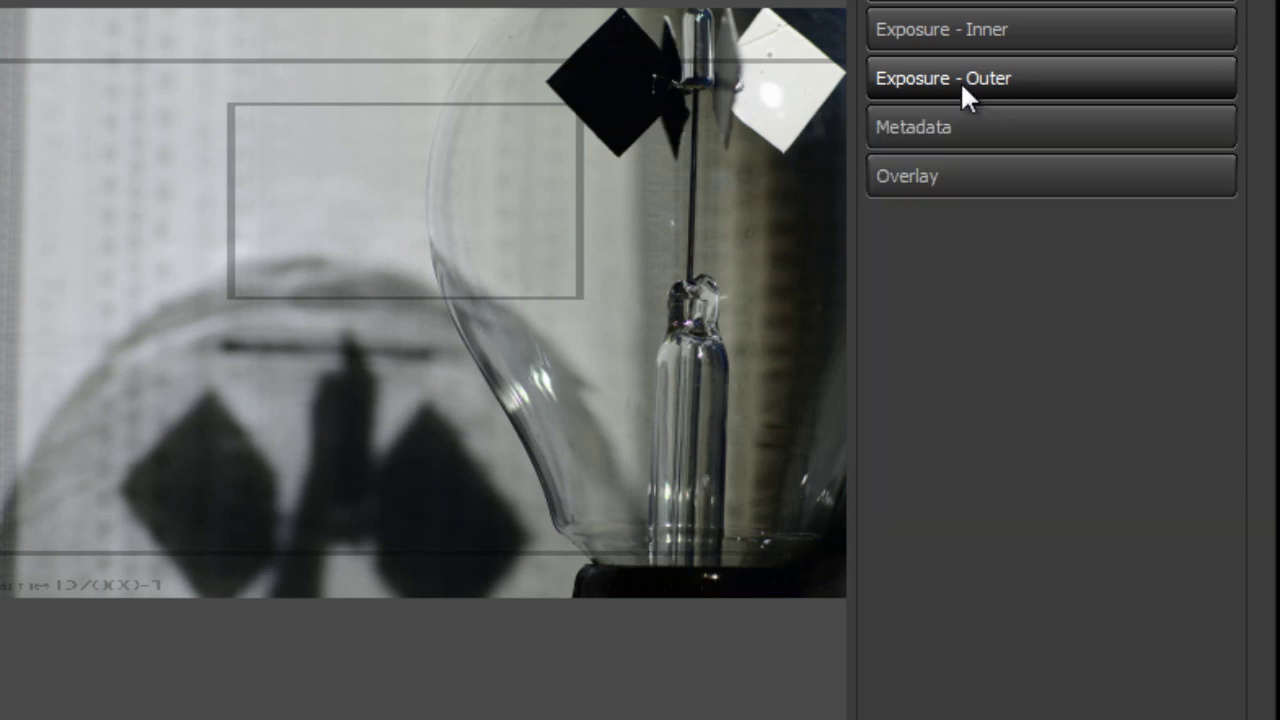
left_click(981, 30)
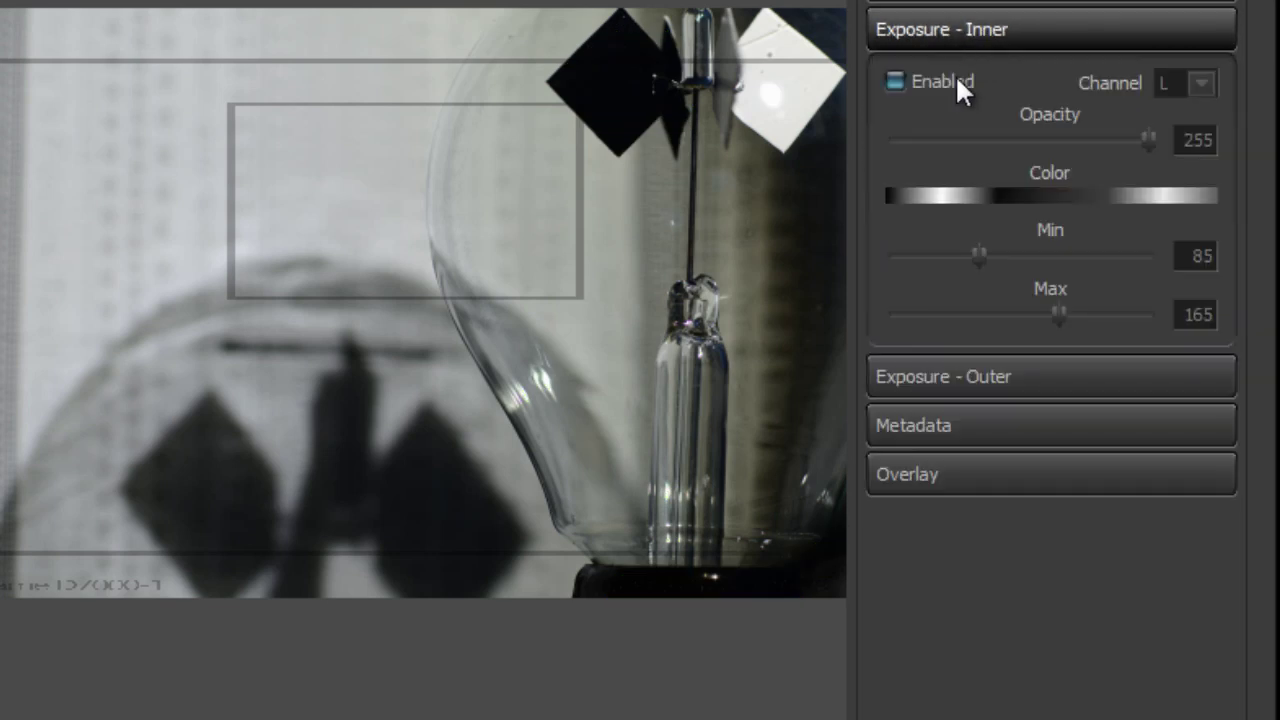
left_click(957, 82)
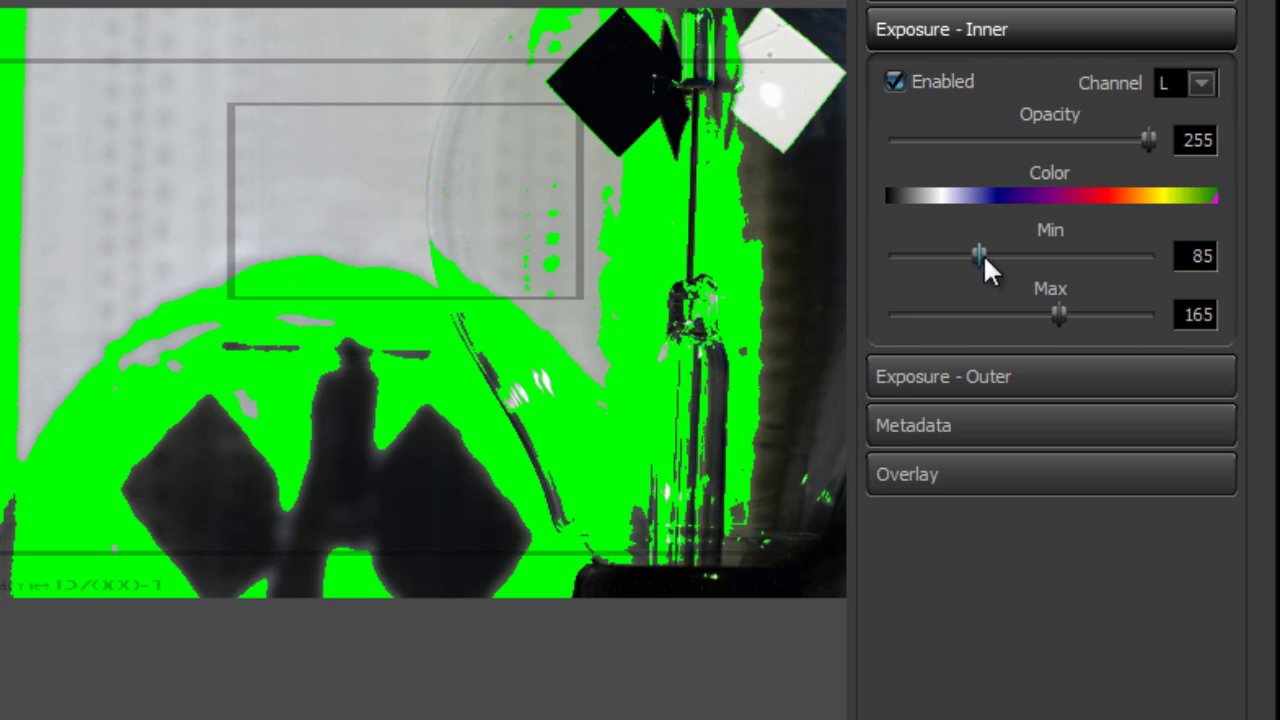
Set the inner exposure highlighting's minimum to 123, its maximum to 172 and its colour to dark green
left_click_drag(983, 255, 1003, 257)
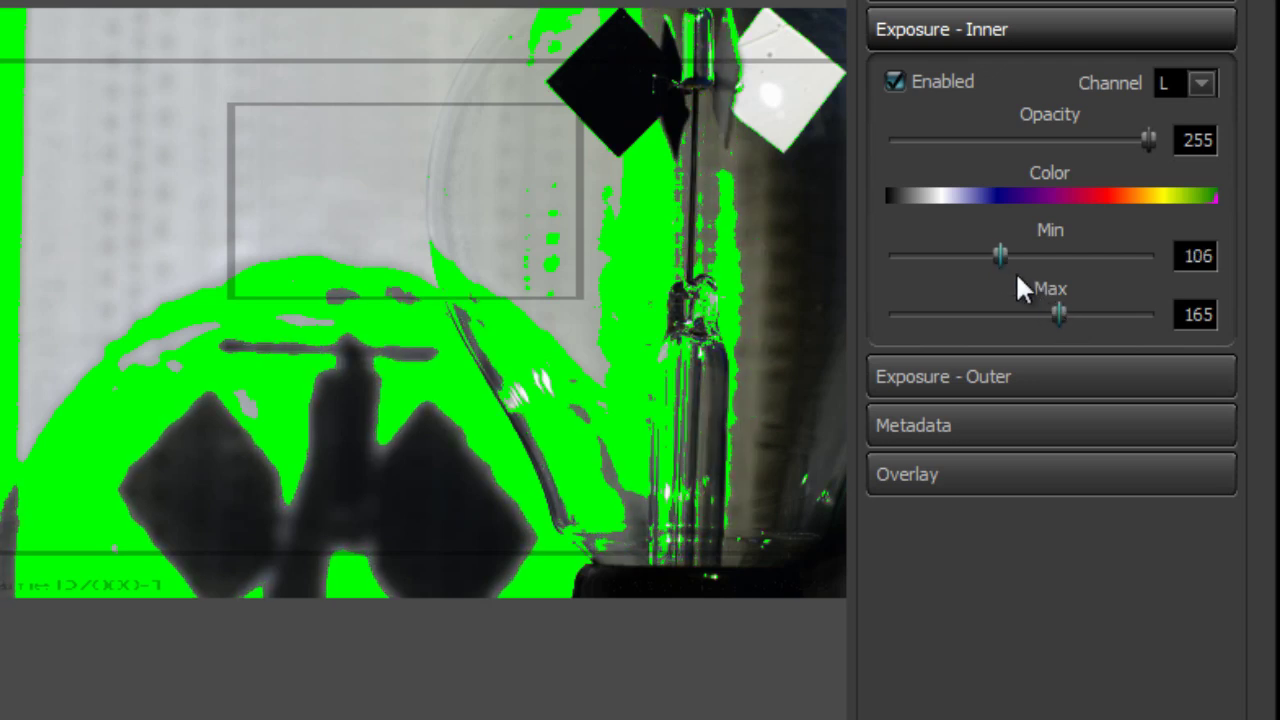
left_click_drag(1001, 252, 1017, 254)
left_click_drag(1060, 312, 1068, 312)
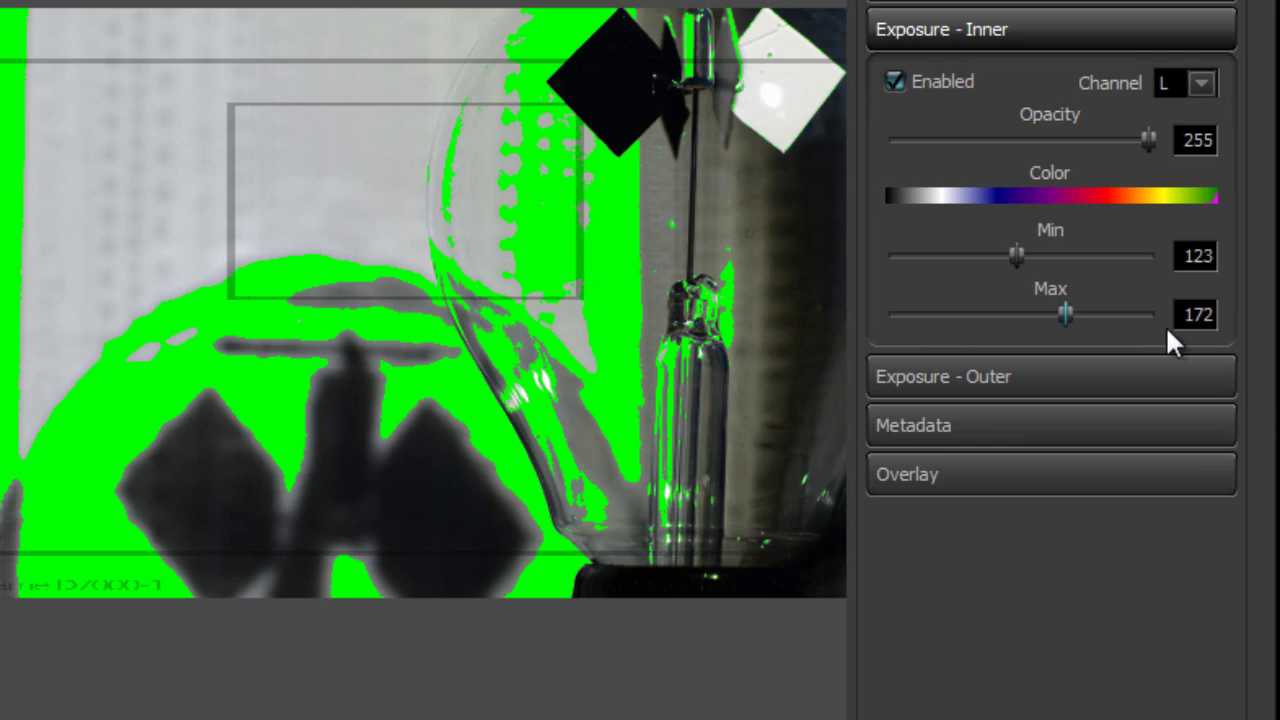
mouse_move(1099, 200)
left_mouse_down()
mouse_move(1022, 199)
mouse_move(1196, 198)
left_mouse_up()
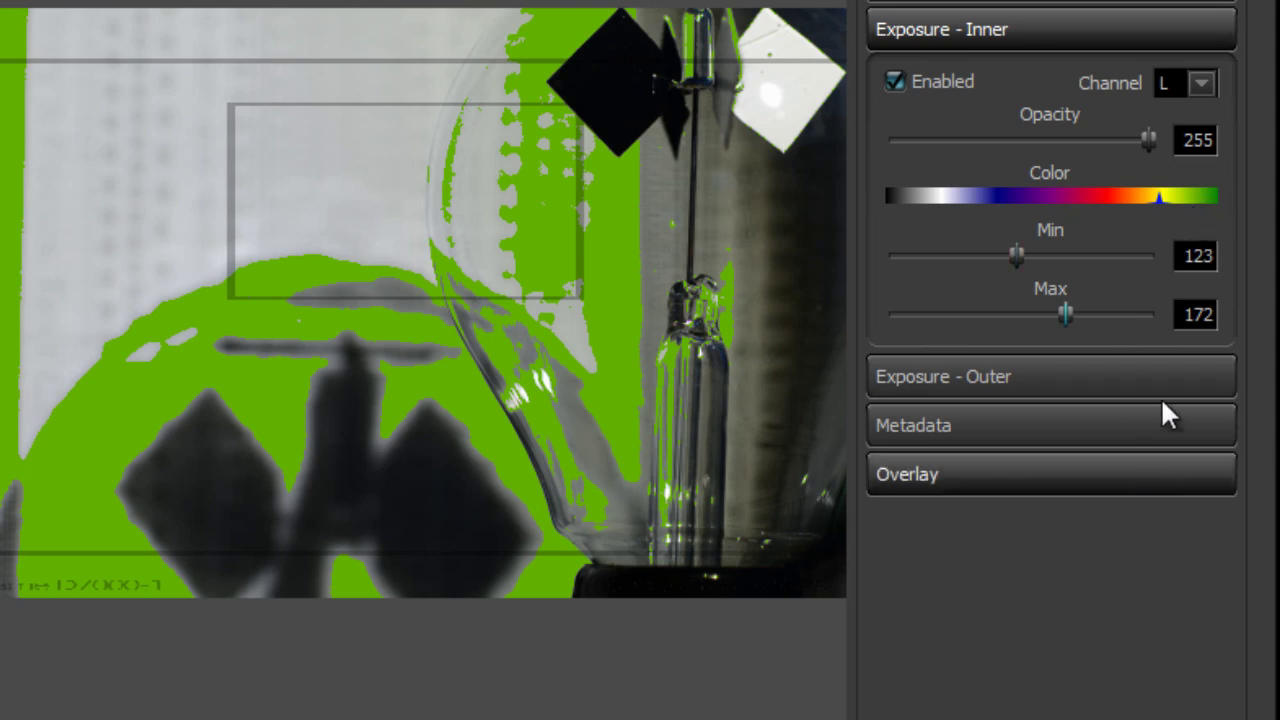
left_click(1202, 197)
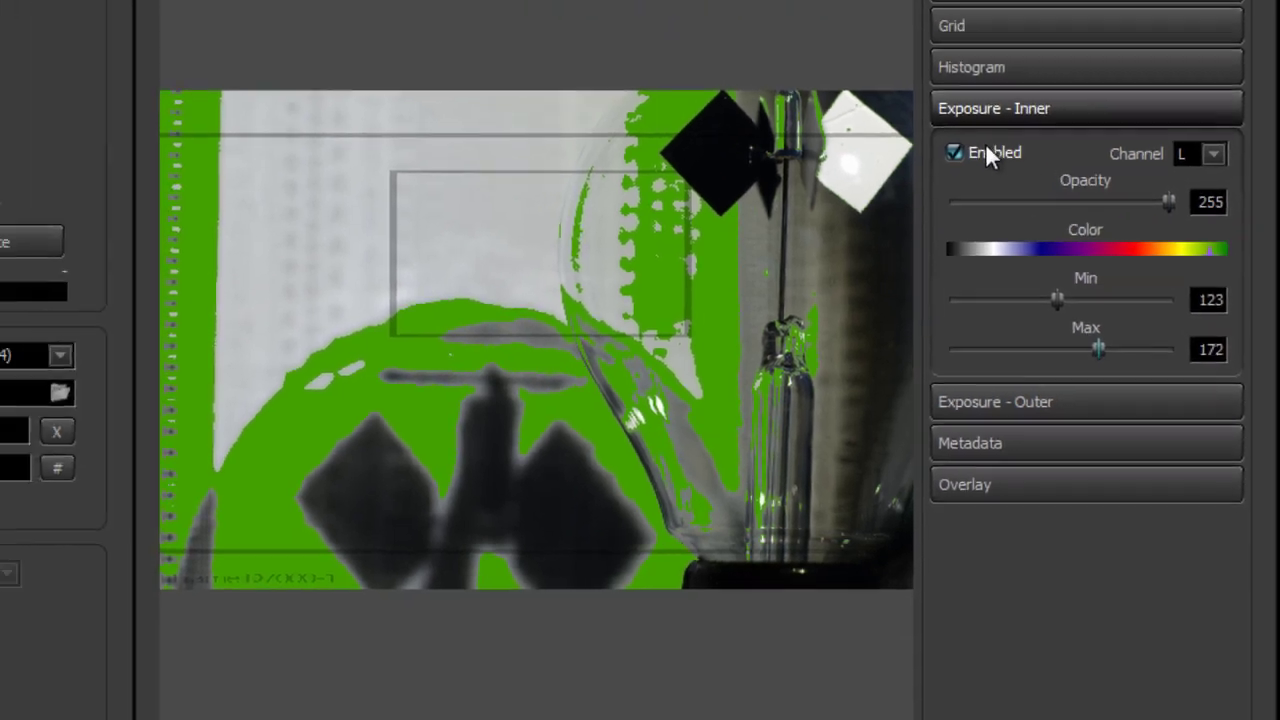
Disable the inner exposure highlighting and enable the histogram in the viewer settings
left_click(942, 82)
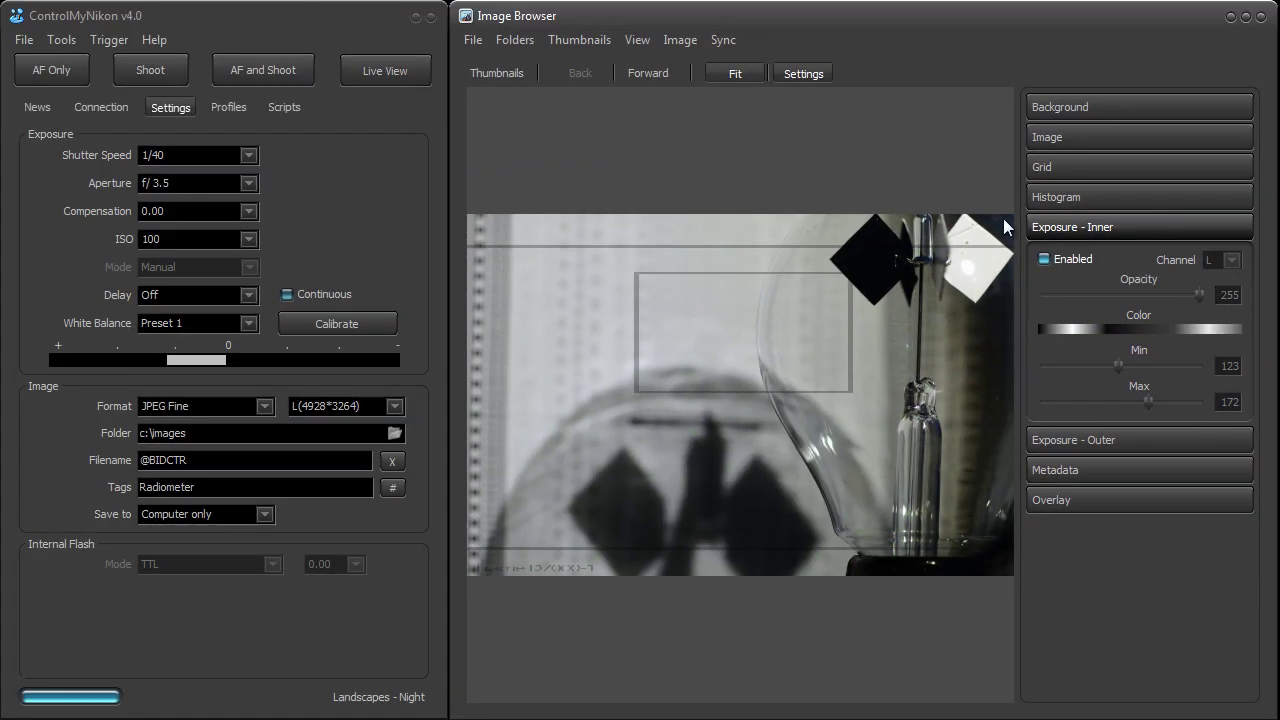
left_click(1050, 226)
left_click(1064, 199)
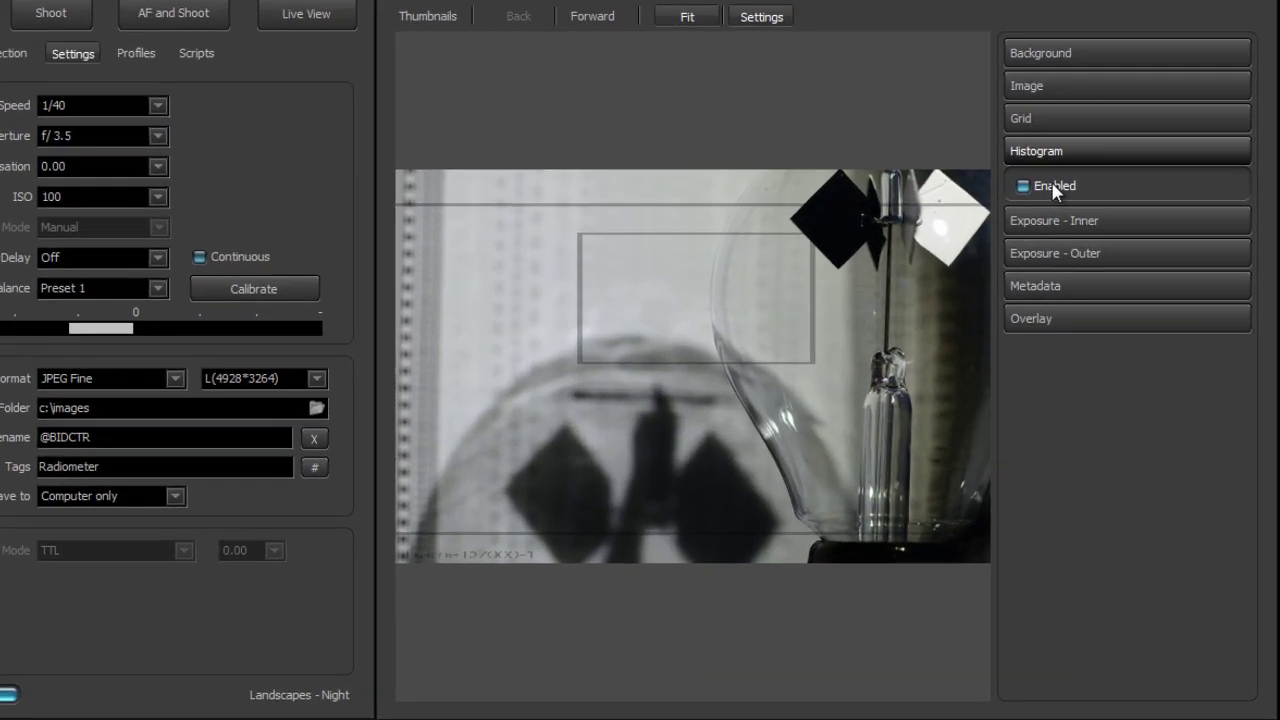
left_click(1053, 189)
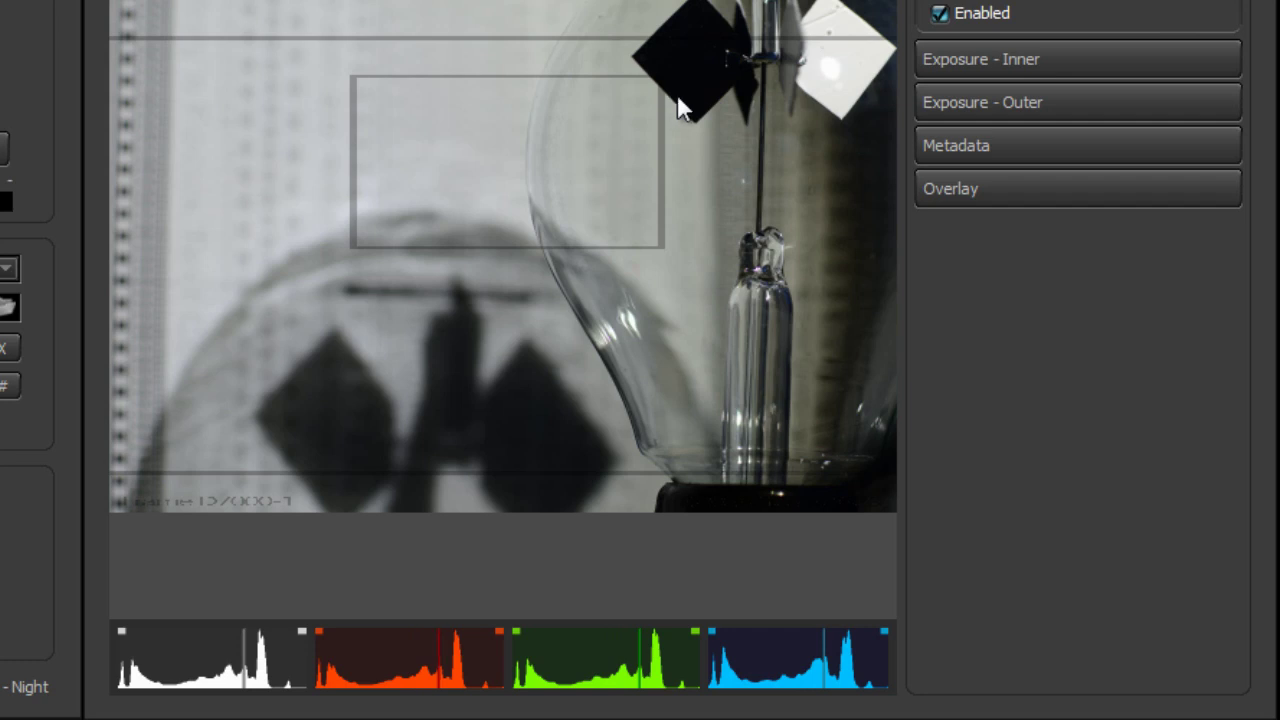
Disable the image overlay in the viewer settings and collapse its section
scroll(1078, 100, "down", 1)
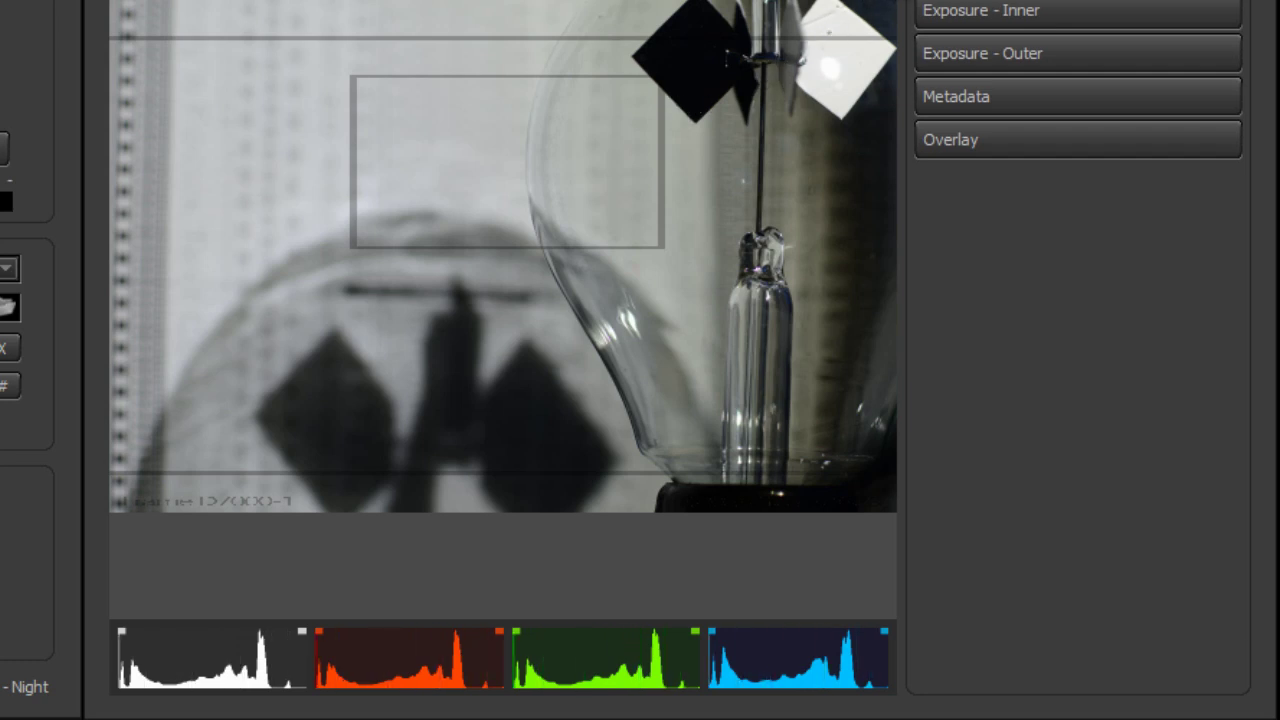
left_click(996, 144)
left_click(975, 186)
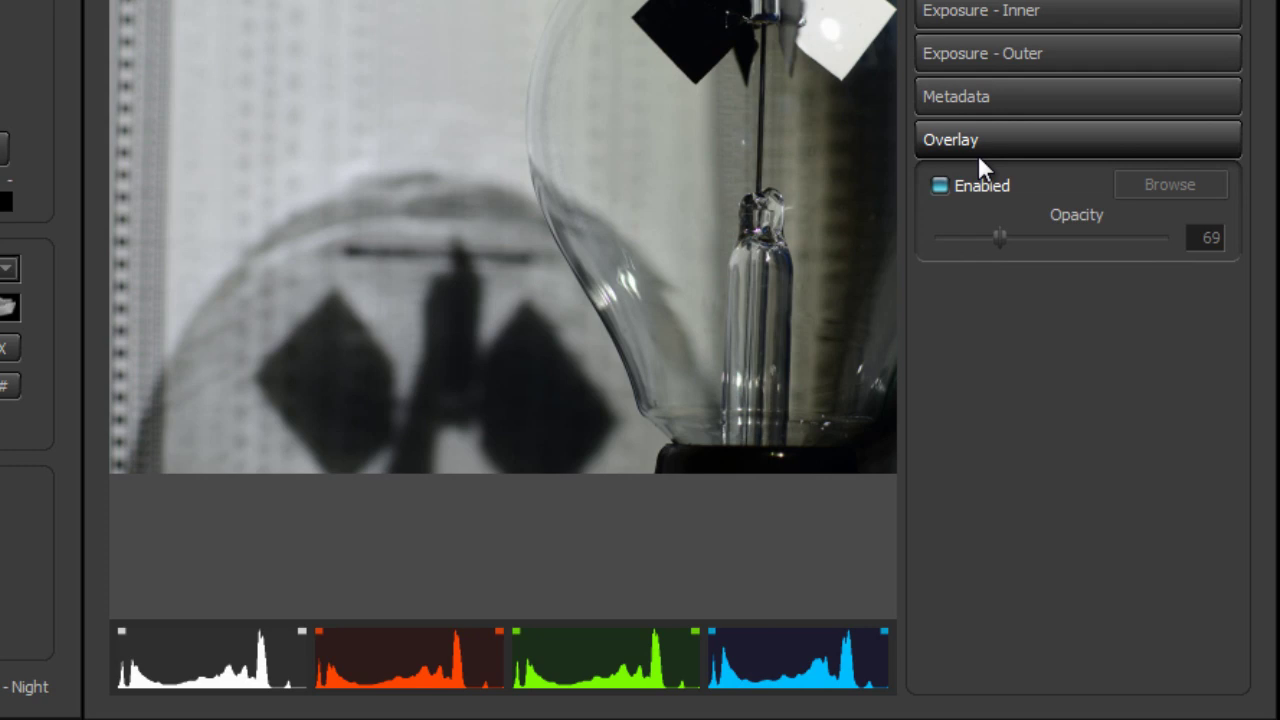
left_click(996, 136)
Enable the grid over the image in the viewer settings
scroll(1078, 250, "up", 4)
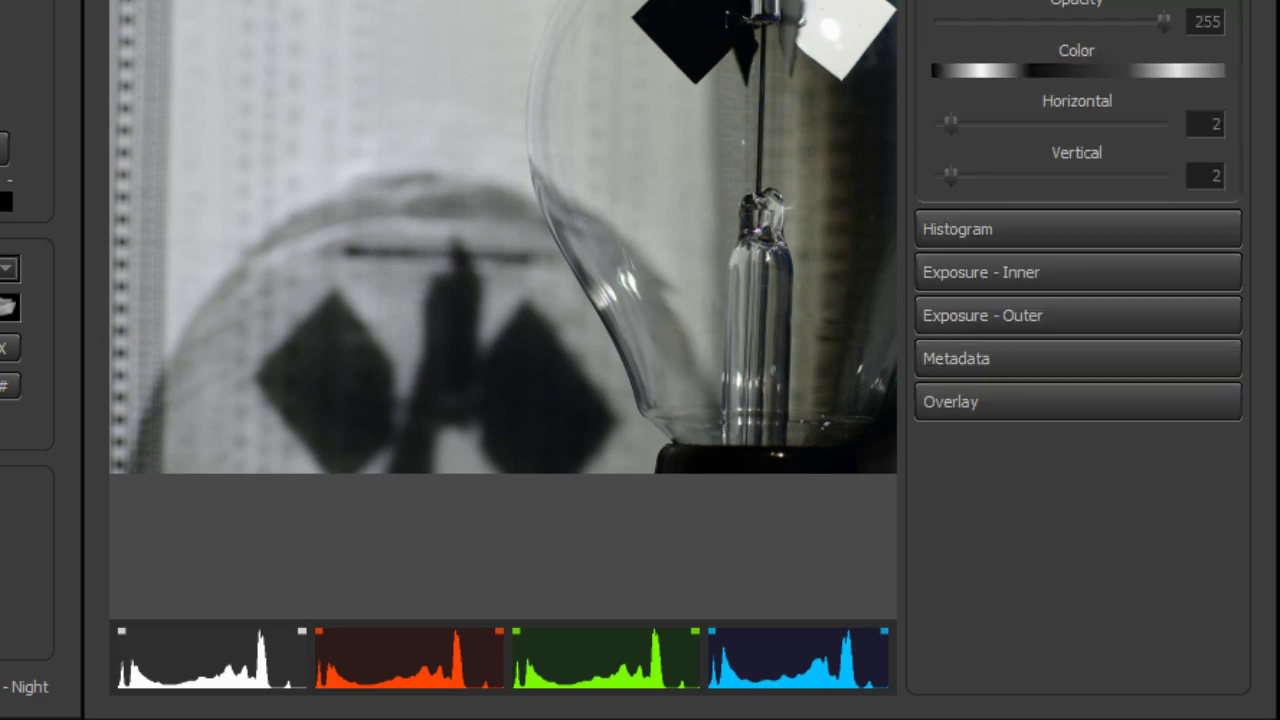
left_click(971, 34)
left_click(975, 88)
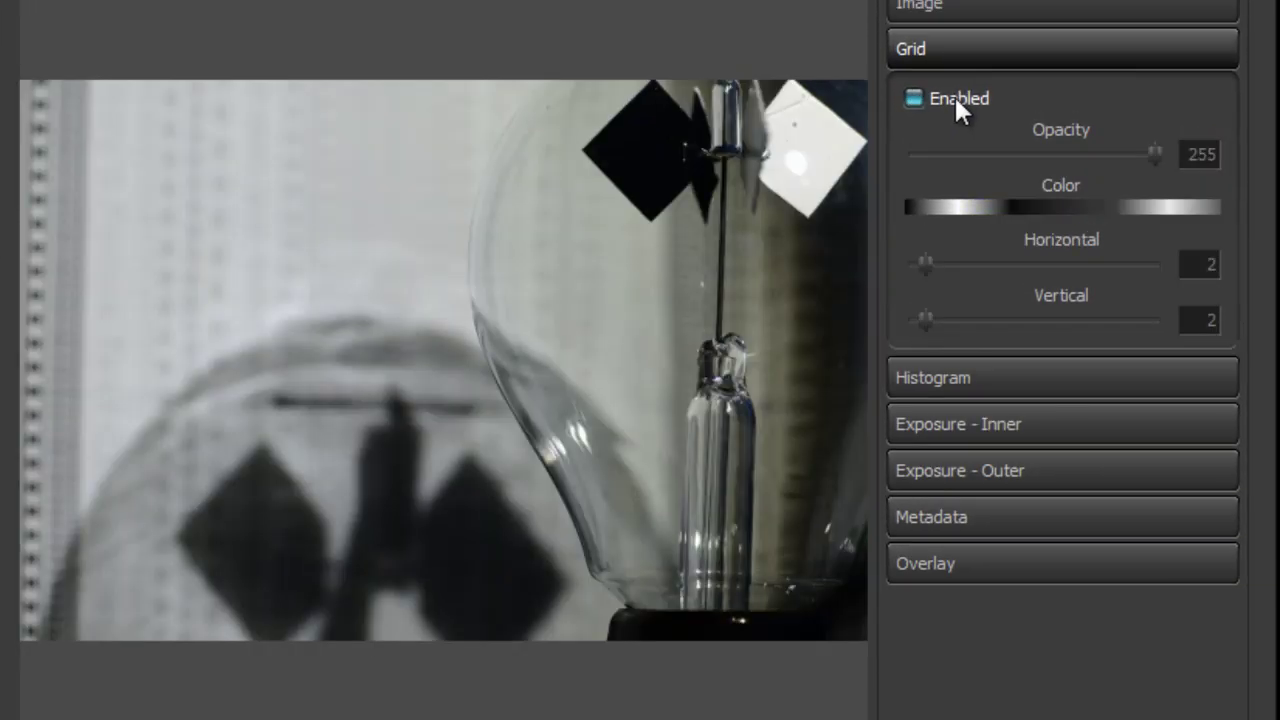
left_click(955, 100)
left_click(963, 60)
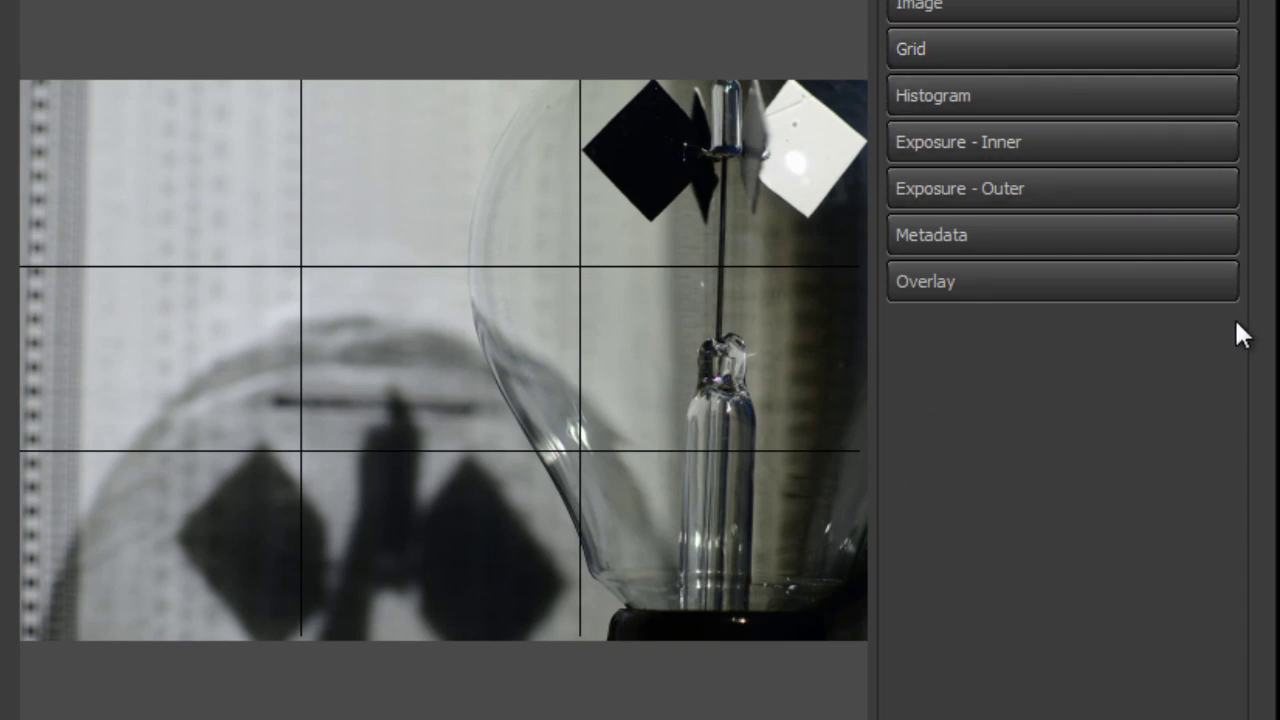
left_click(971, 52)
left_click(957, 91)
left_click(960, 96)
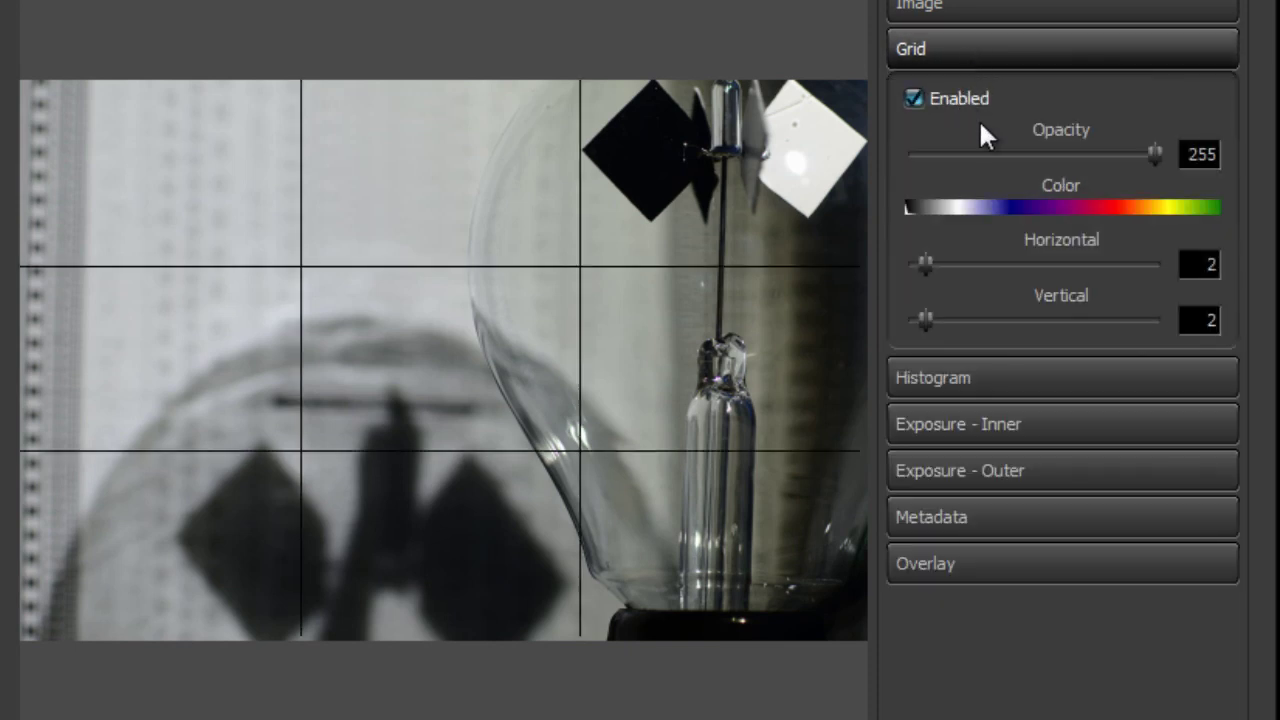
Set the grid opacity to 145 and change the number of horizontal lines to 7 and back to 2
left_click_drag(1154, 153, 1051, 157)
left_click_drag(940, 264, 989, 264)
mouse_move(923, 319)
left_mouse_down()
mouse_move(1016, 317)
mouse_move(920, 316)
left_mouse_up()
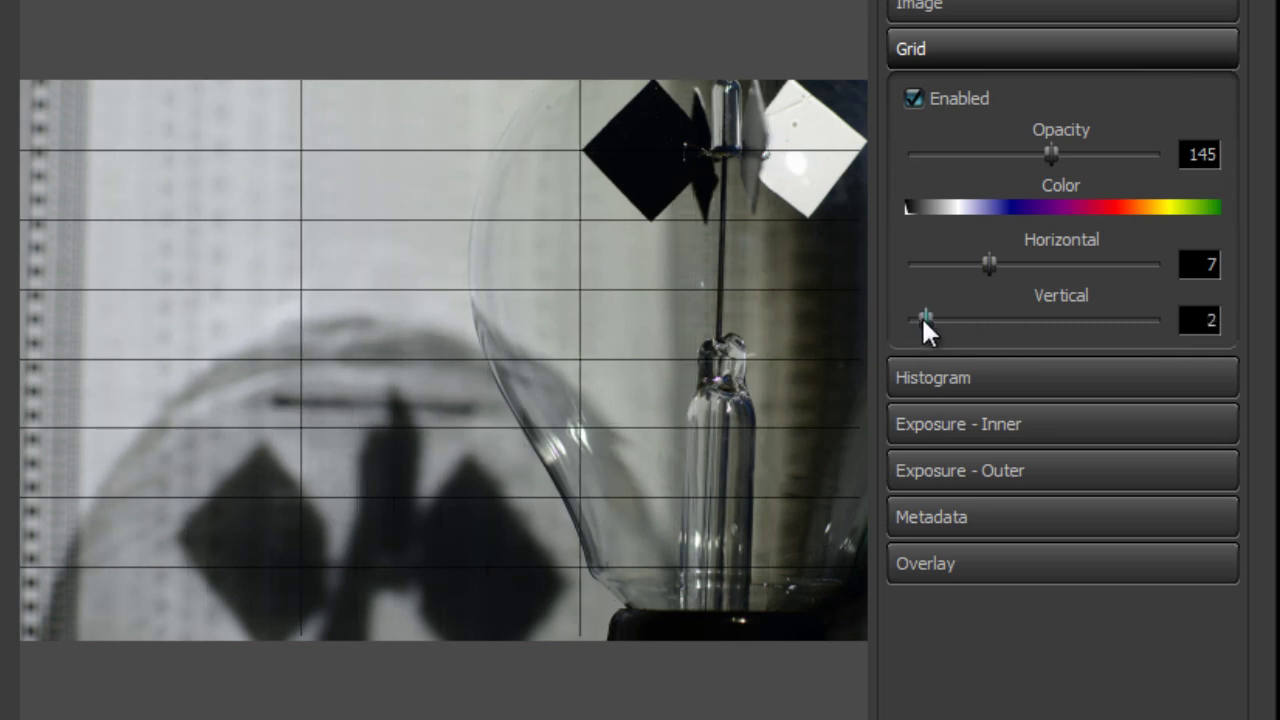
left_click_drag(989, 264, 926, 264)
Recolour the grid lines orange, return them to black and disable the grid
left_click_drag(1077, 207, 1156, 209)
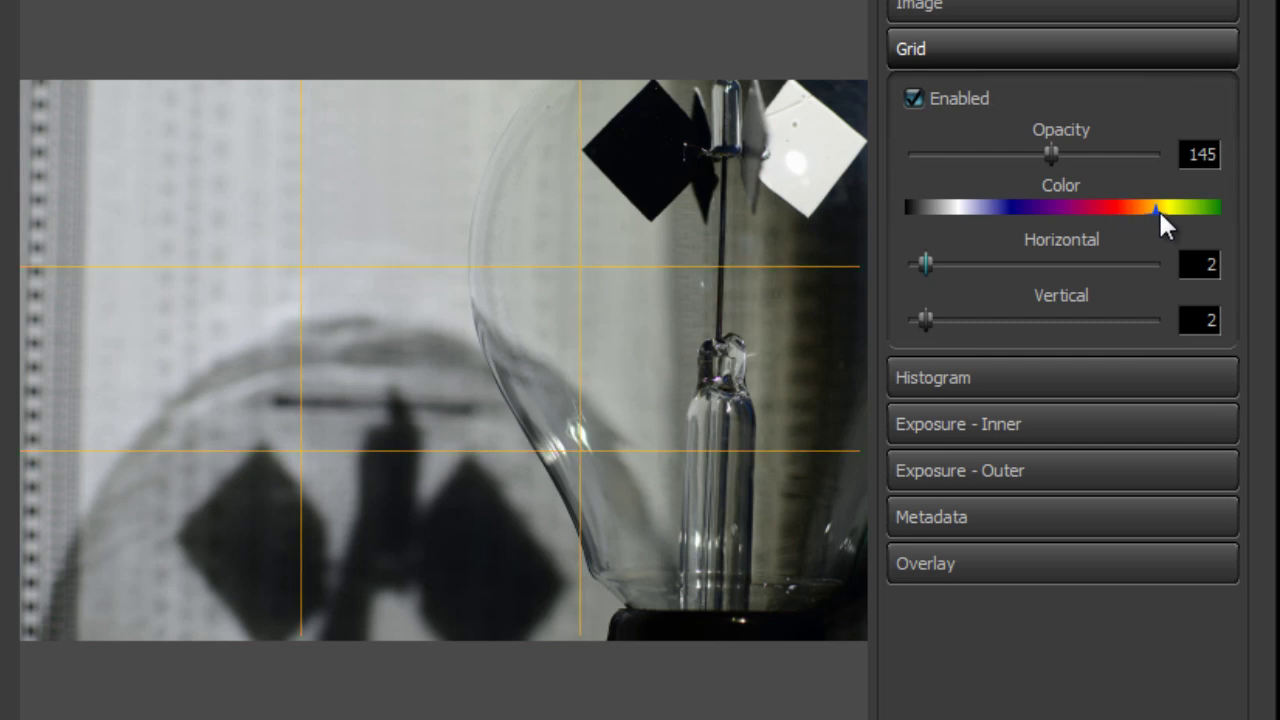
left_click_drag(1068, 210, 913, 212)
left_click(914, 98)
left_click(927, 49)
In the viewer's image settings, rotate the picture CCW and return the rotation to Auto
left_click(1011, 4)
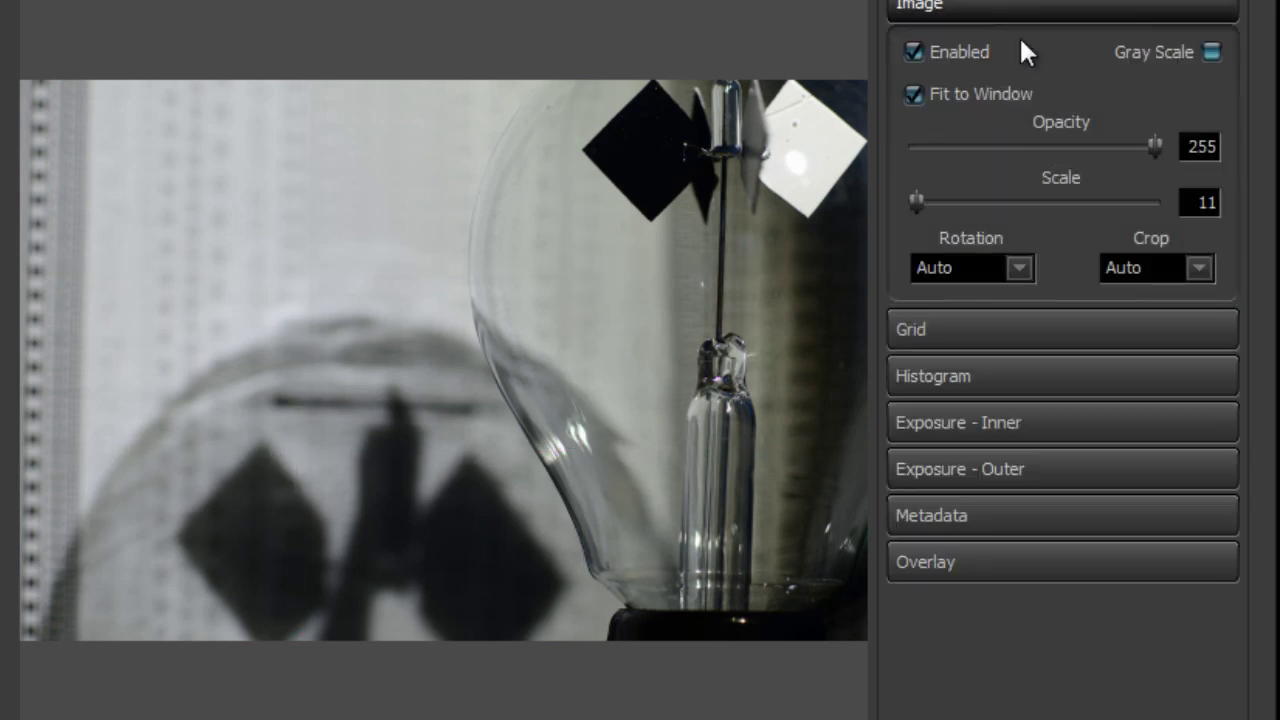
left_click(1015, 270)
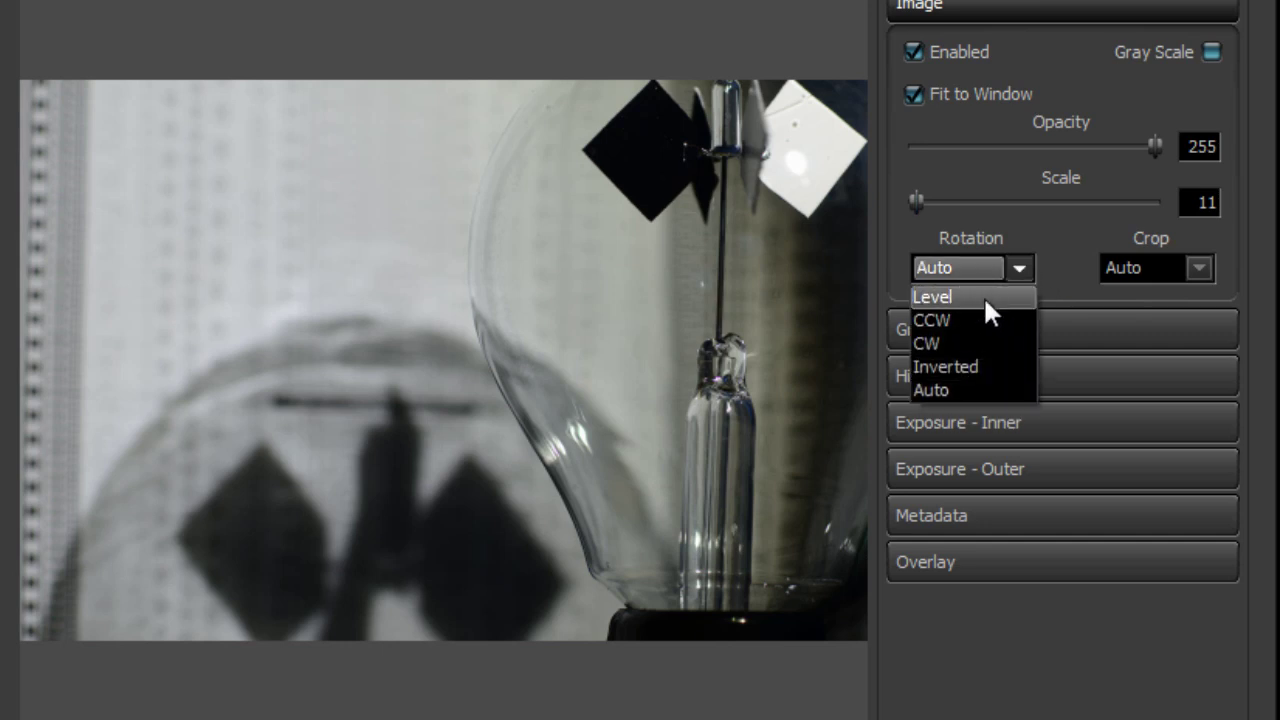
left_click(983, 320)
left_click(1012, 268)
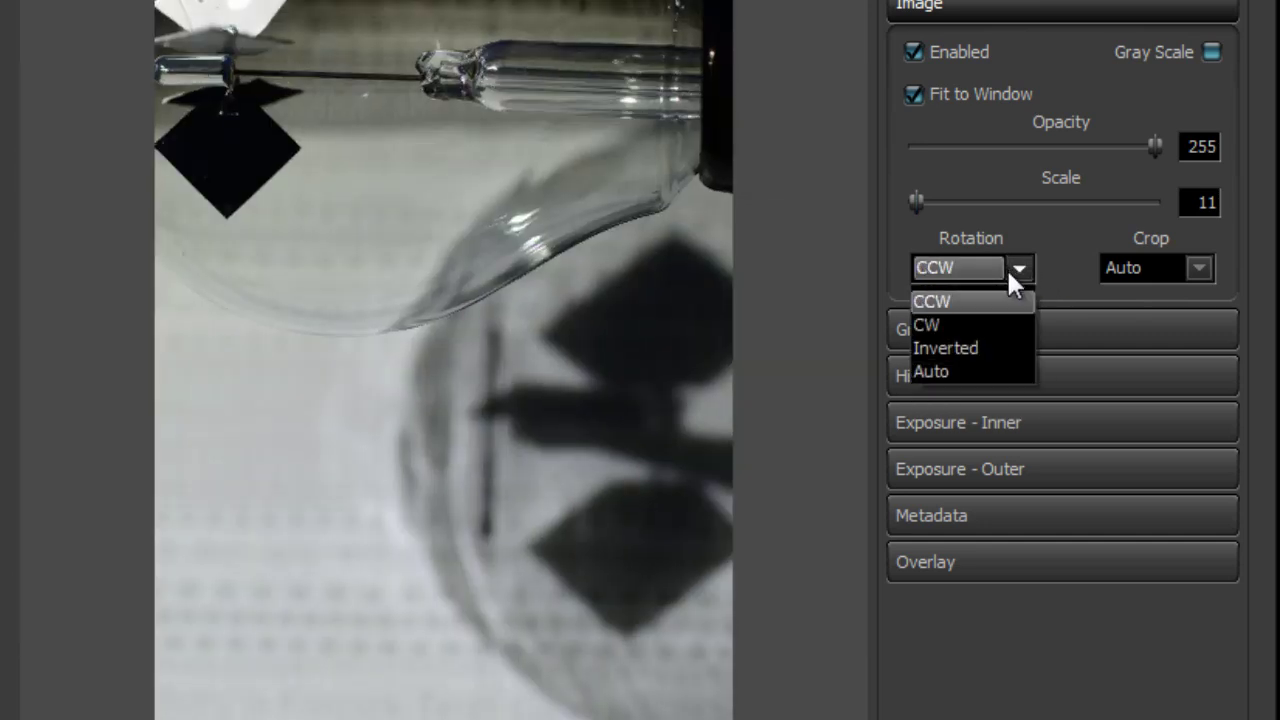
left_click(963, 390)
Crop the image to 2.39.1, 16:9 and 4:3 in turn, return the crop to Auto, and toggle gray scale on and off
left_click(1140, 270)
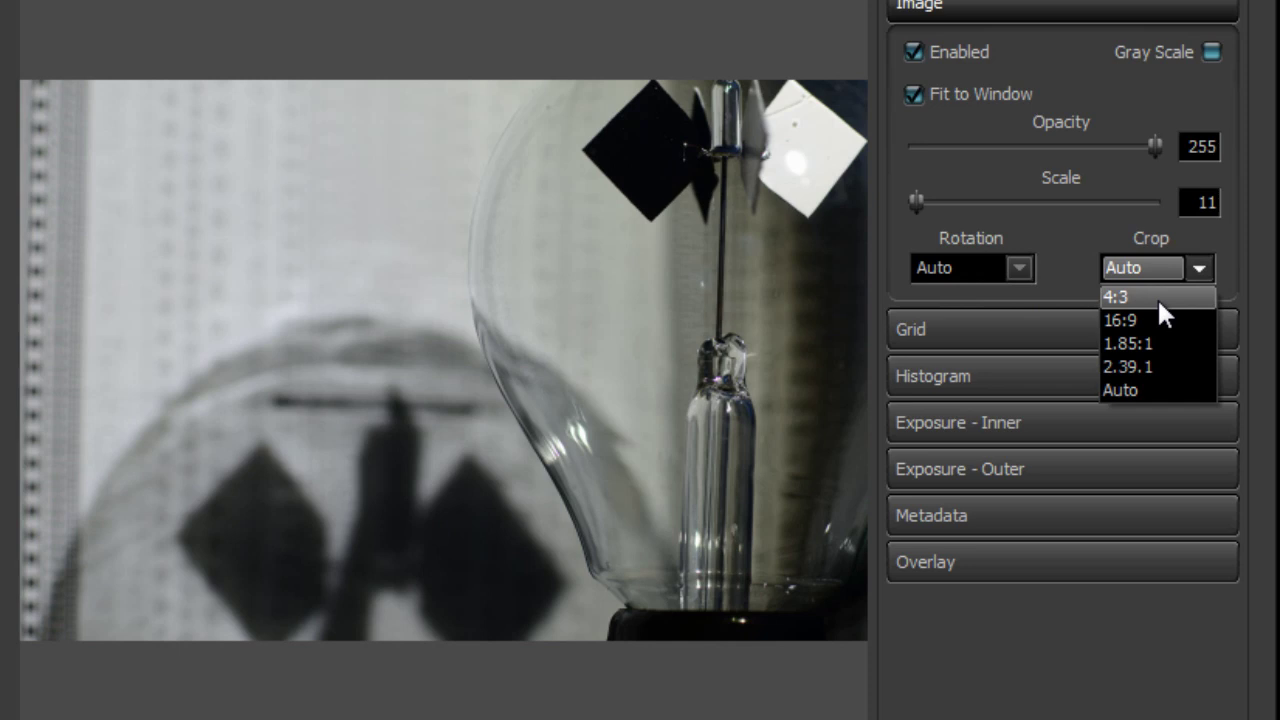
left_click(1147, 366)
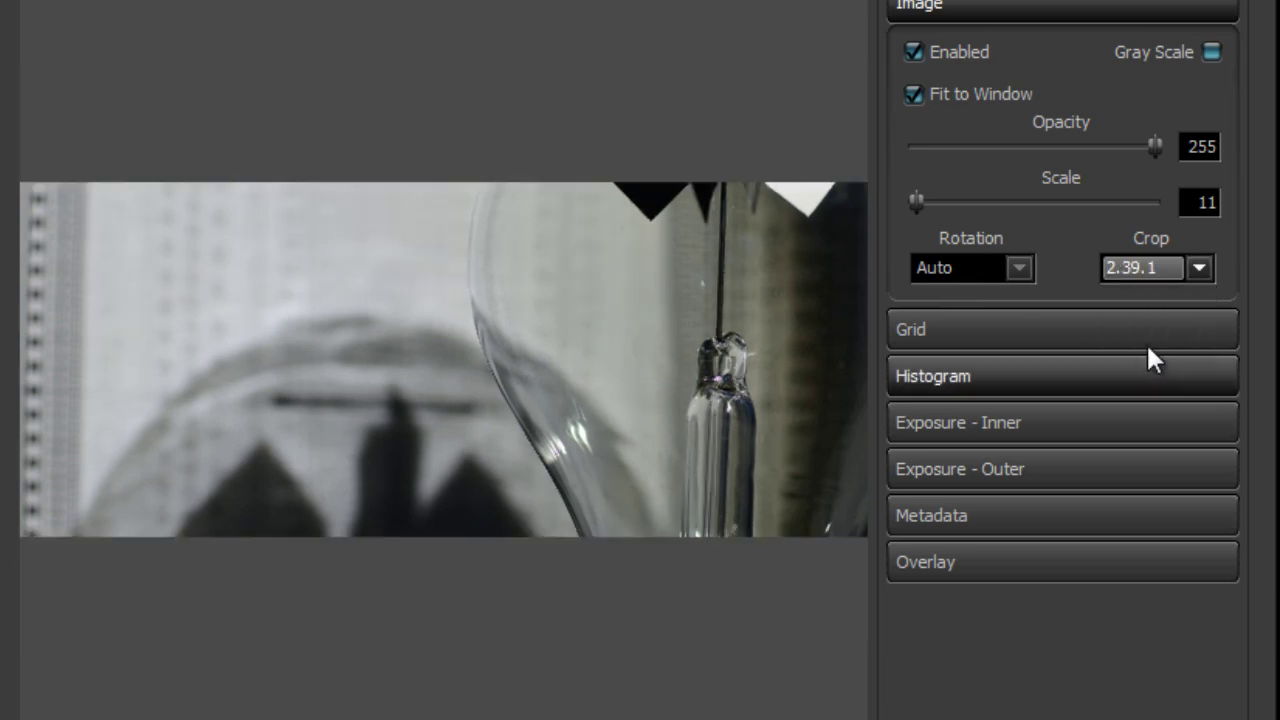
left_click(1171, 265)
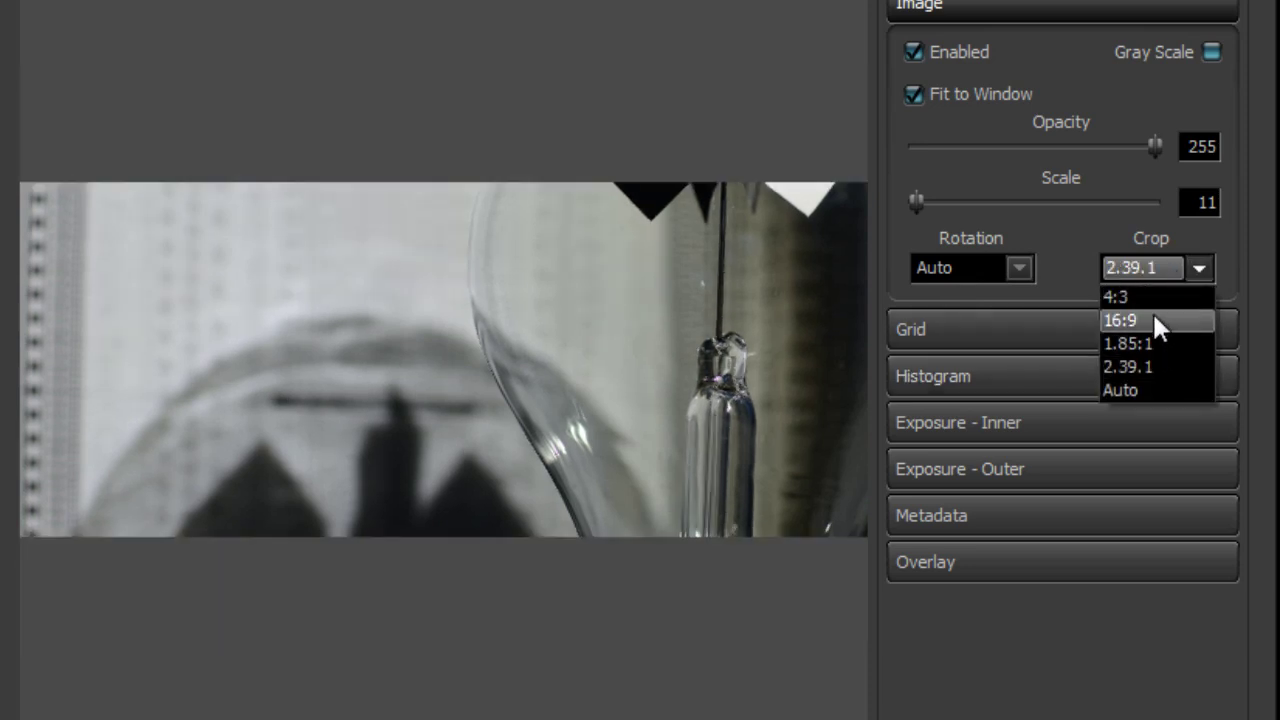
left_click(1152, 313)
left_click(1158, 266)
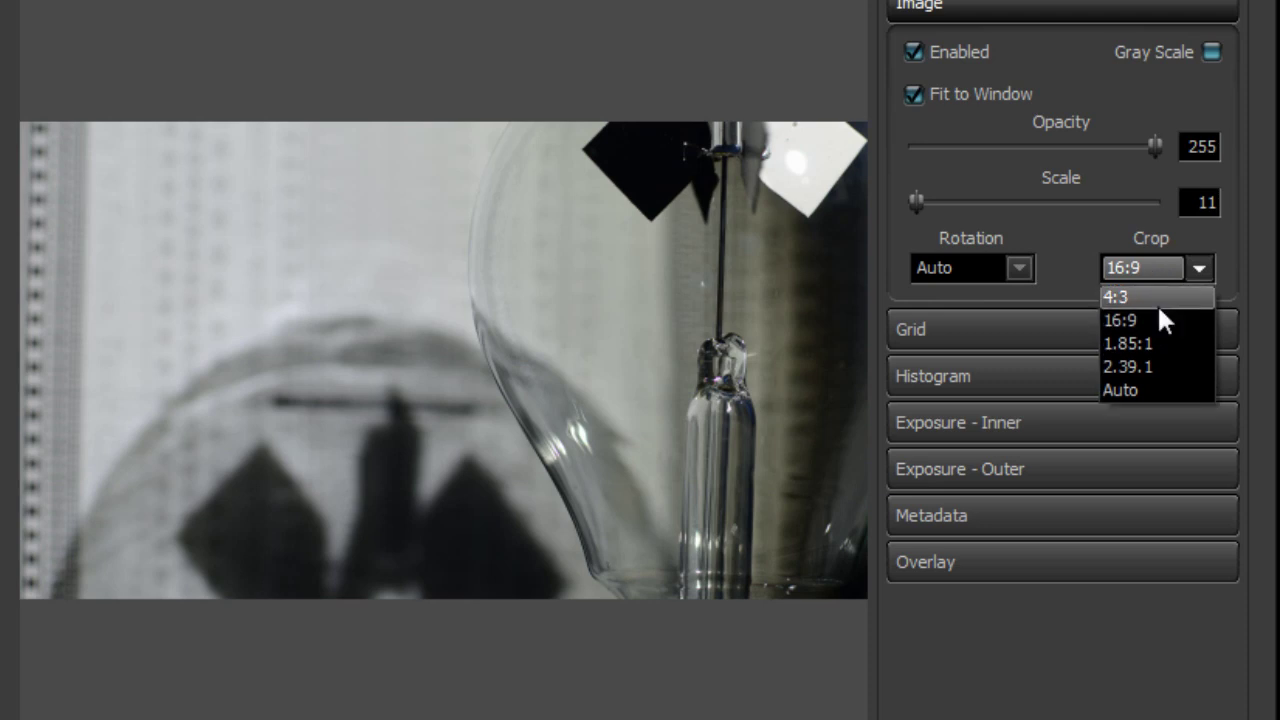
left_click(1150, 293)
left_click(1157, 268)
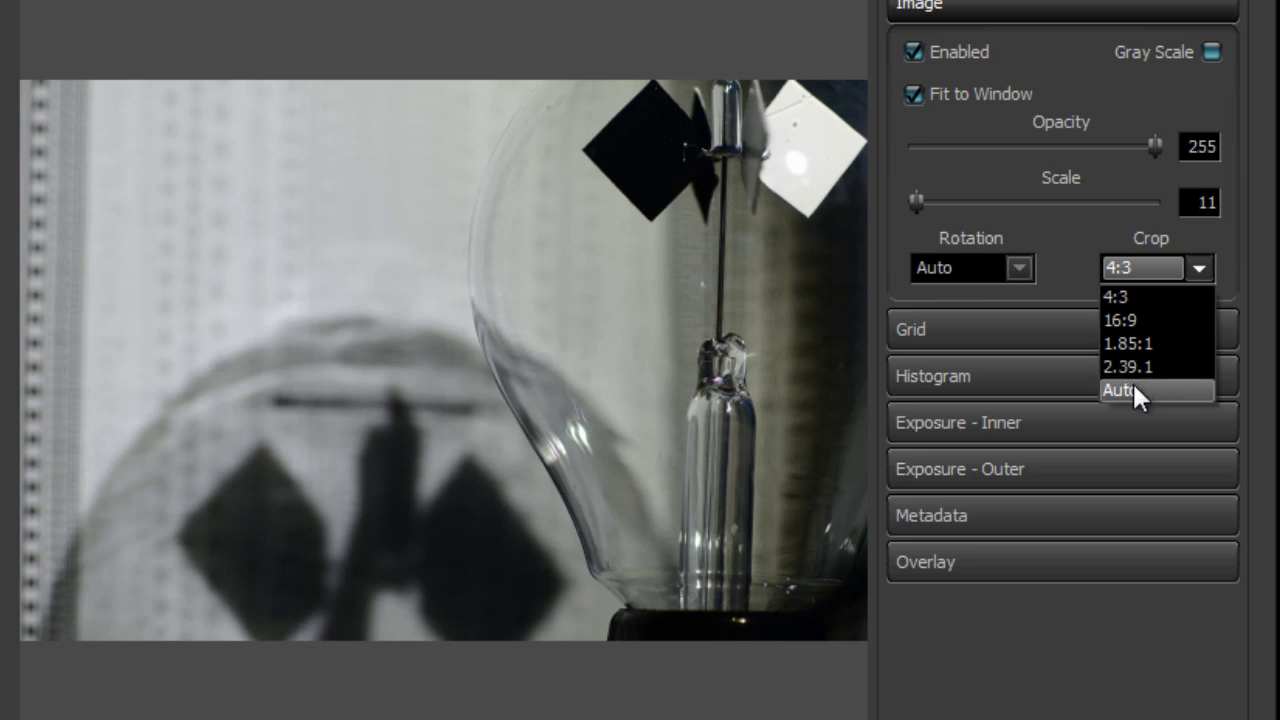
left_click(1132, 382)
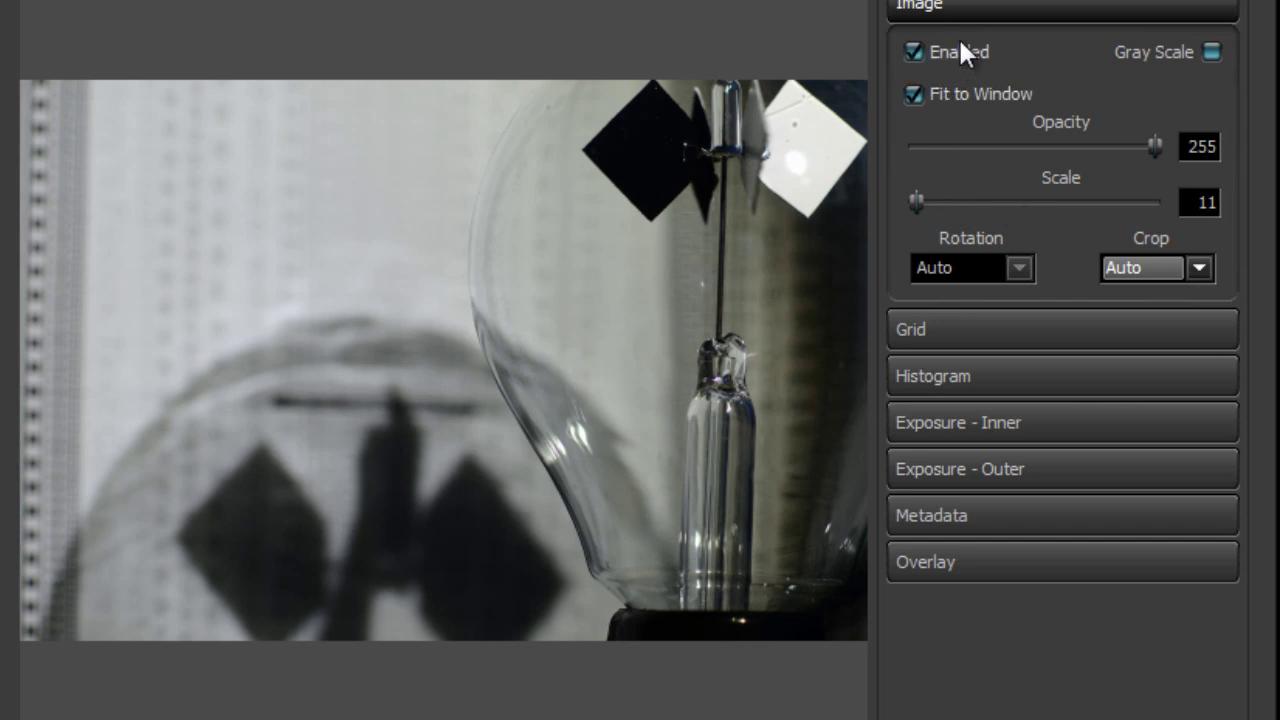
left_click(1210, 53)
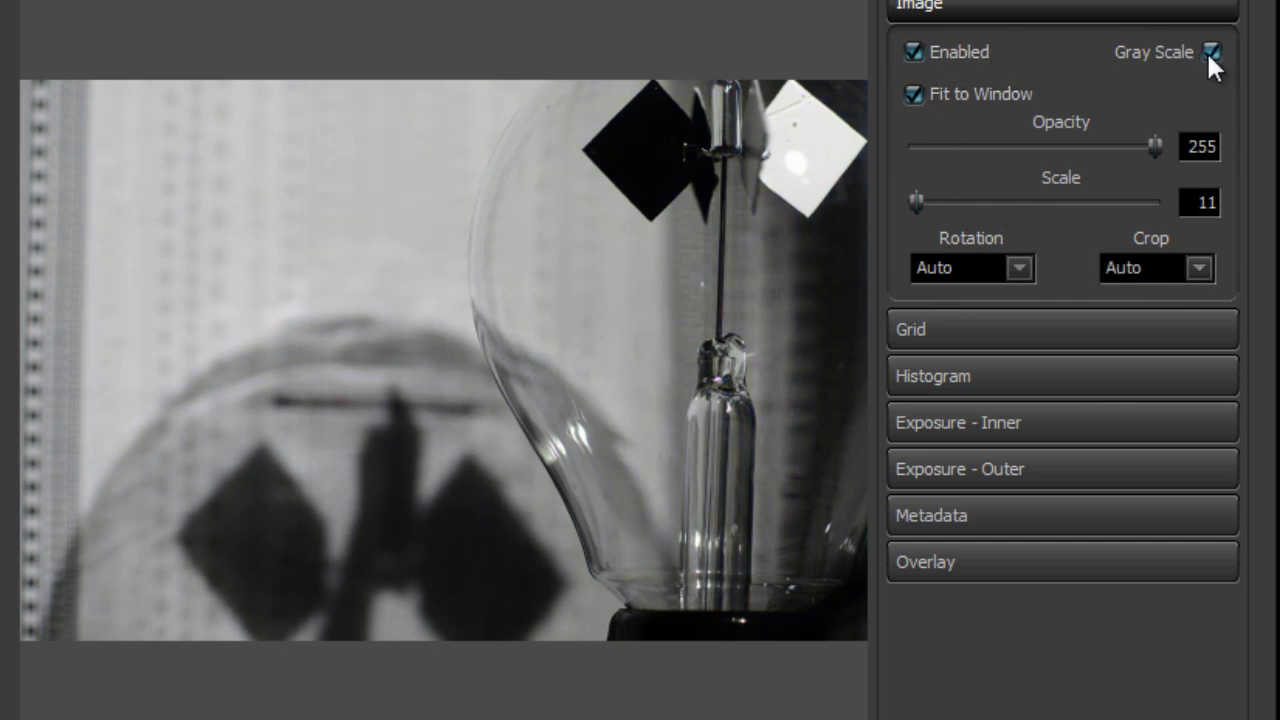
left_click(1208, 52)
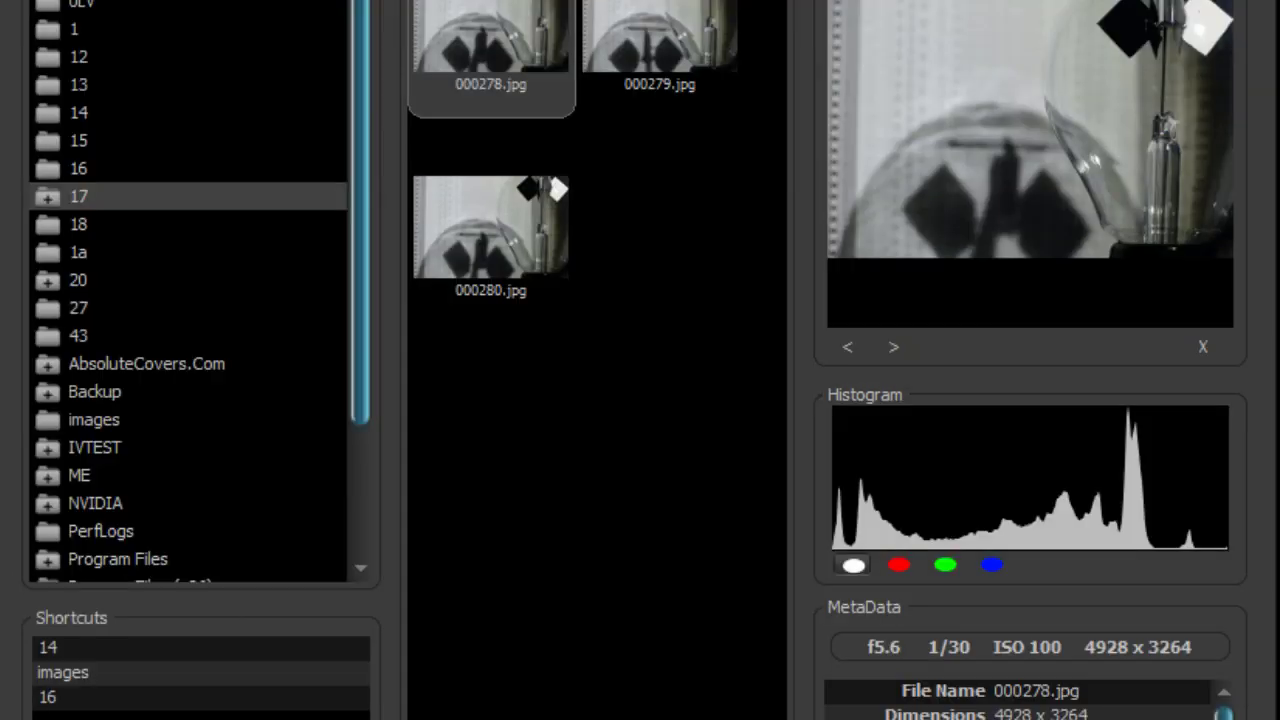
Show the thumbnails of folder 27 and select the image 20070805-dsc_1674.nef
left_click(108, 308)
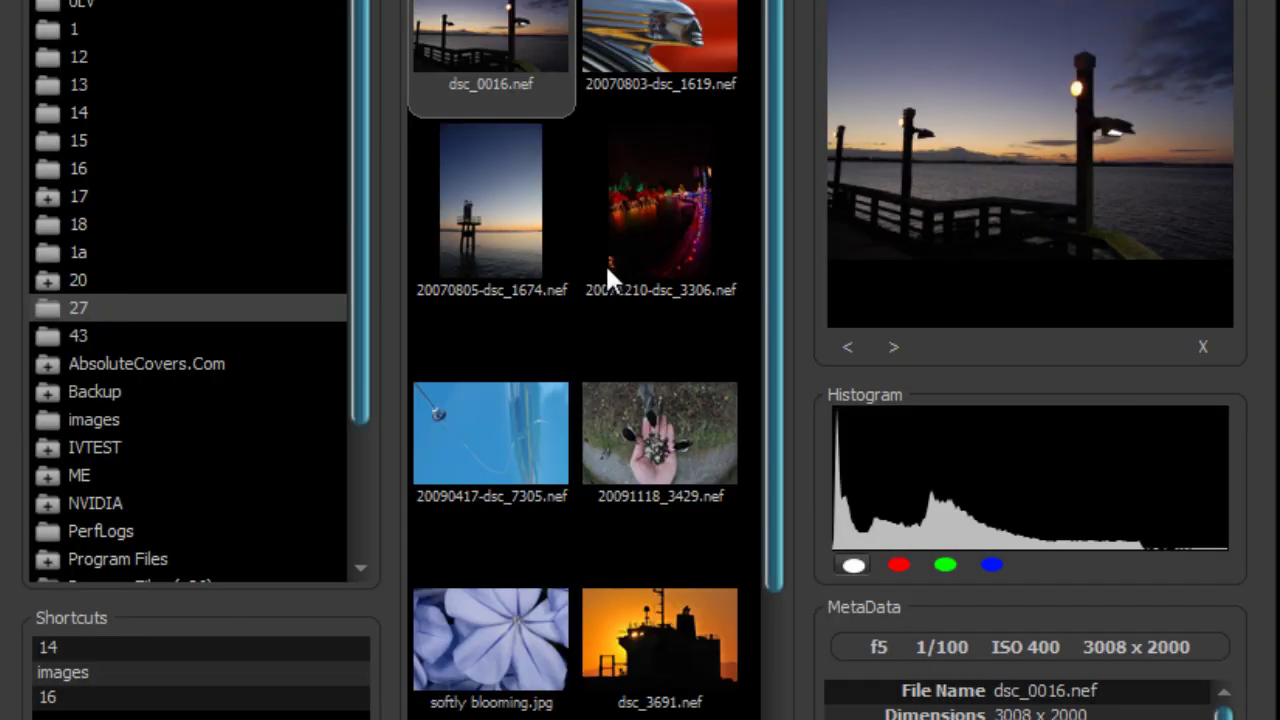
left_click(481, 226)
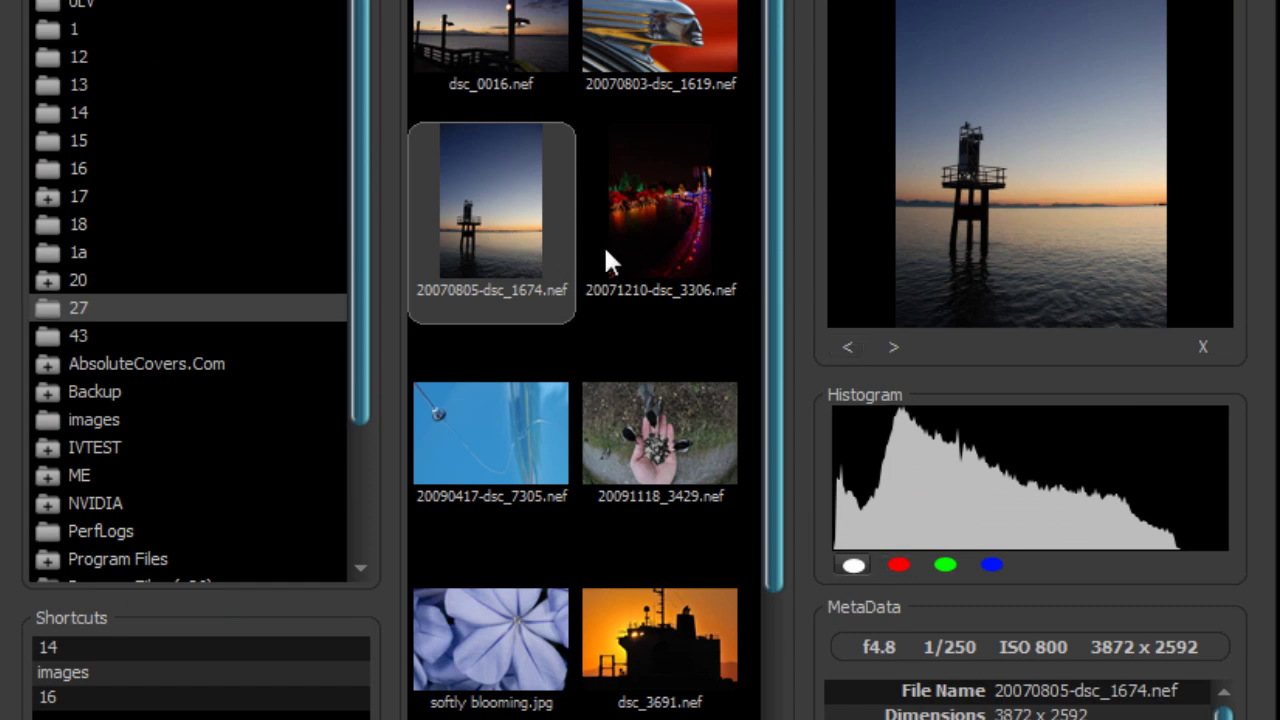
Open the image 20070805-dsc_1674.nef in the viewer and turn on gray scale
double_click(512, 215)
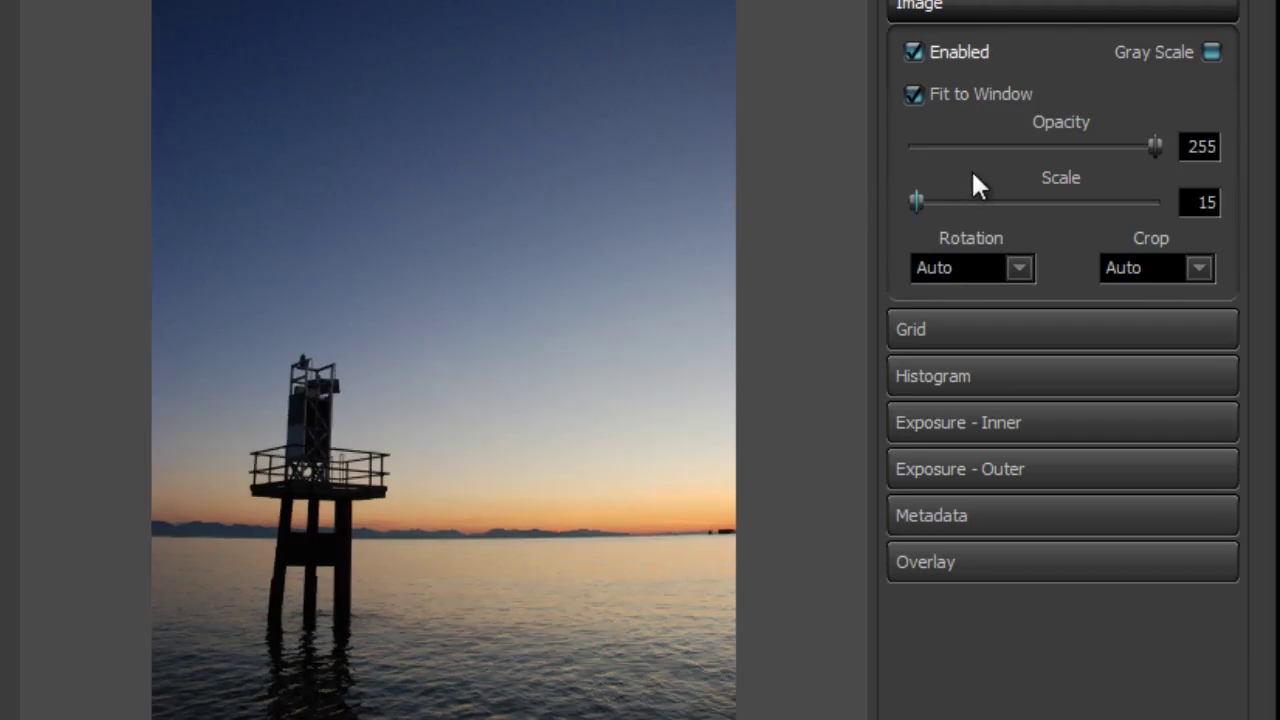
left_click(1211, 51)
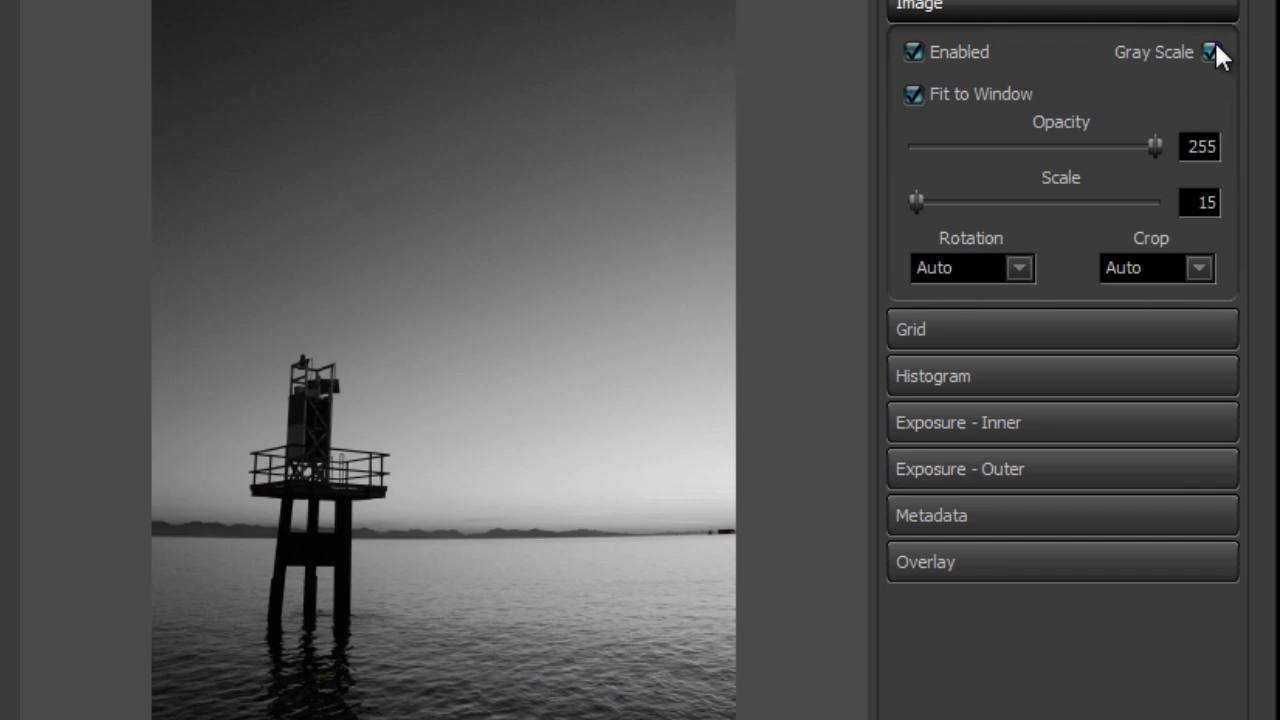
Enable the inner exposure overlay on the gray-scale picture and disable it again
left_click(1006, 427)
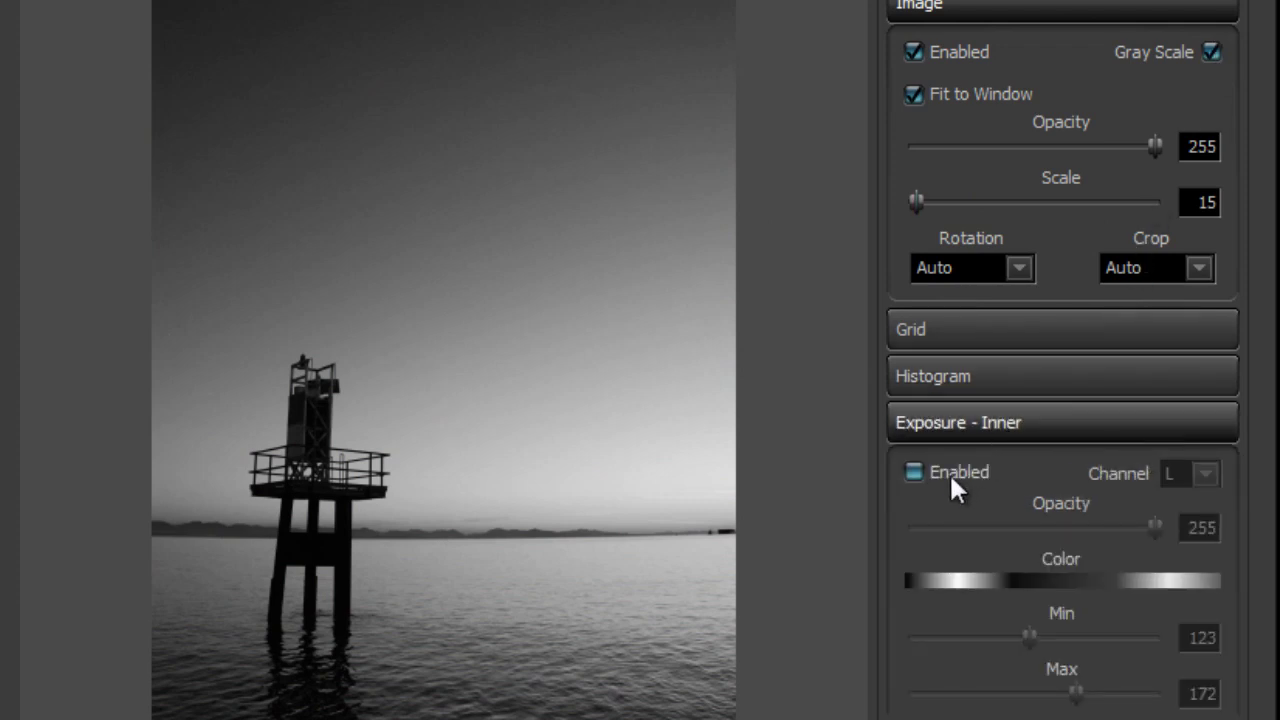
left_click(951, 472)
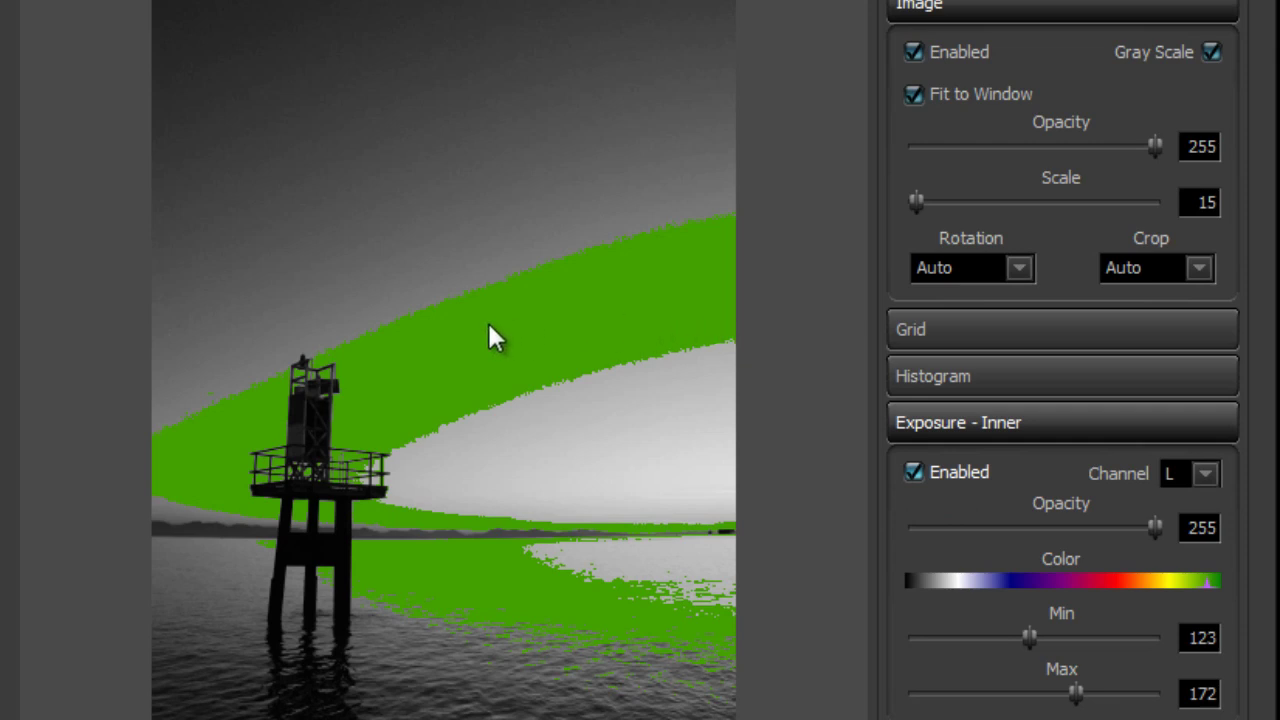
left_click(920, 470)
left_click(934, 418)
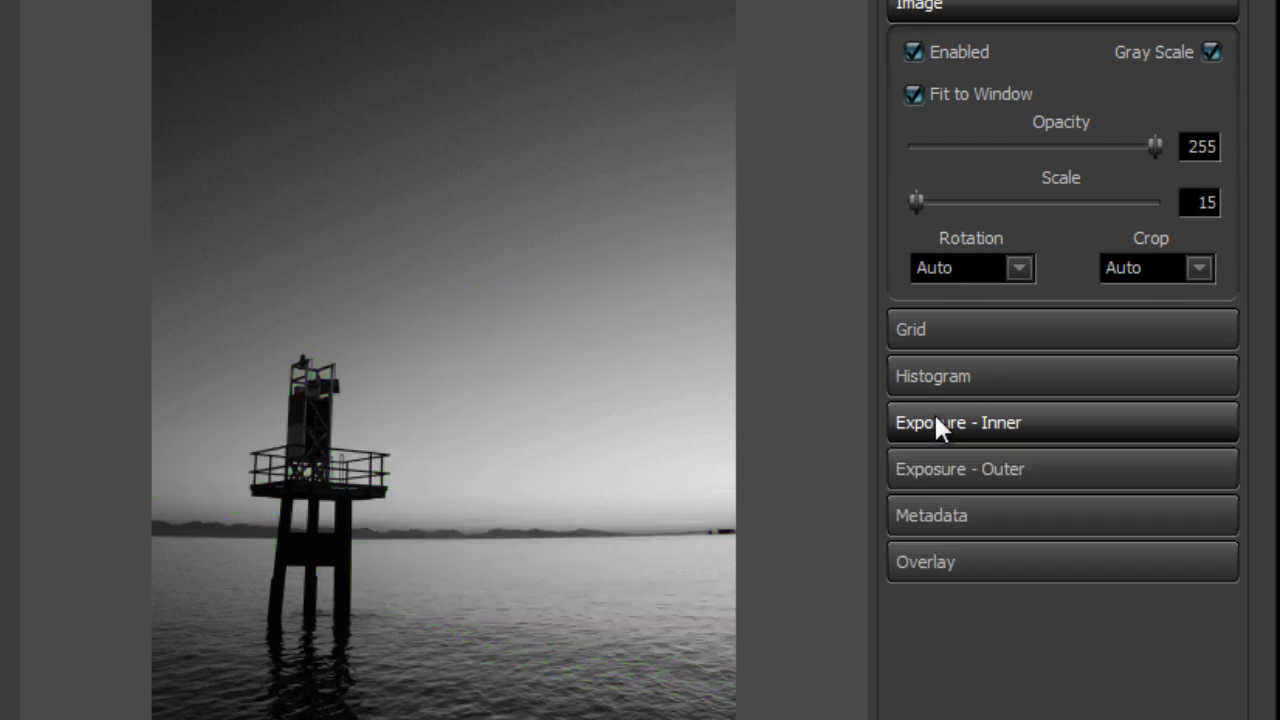
Turn off Fit to Window, zoom the picture to scales 85, 25 and 7, and turn Fit to Window back on
left_click(963, 97)
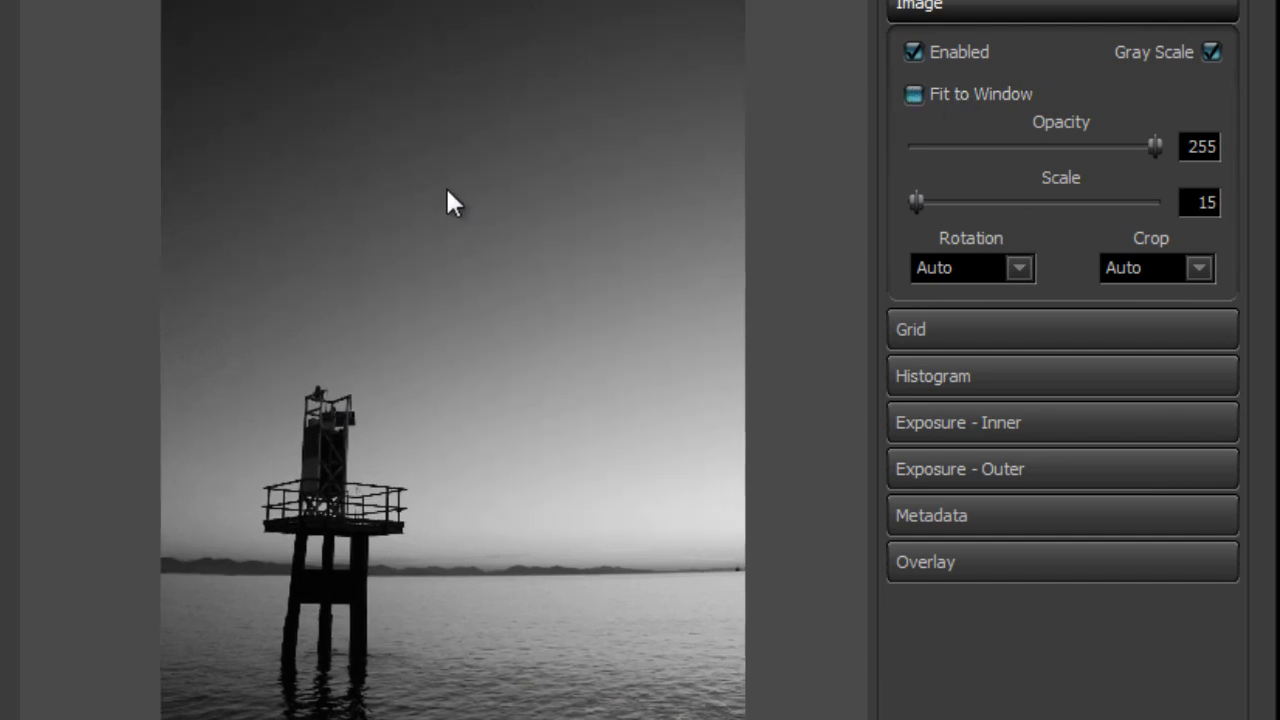
scroll(551, 300, "up", 4)
scroll(549, 435, "up", 5)
scroll(558, 420, "up", 2)
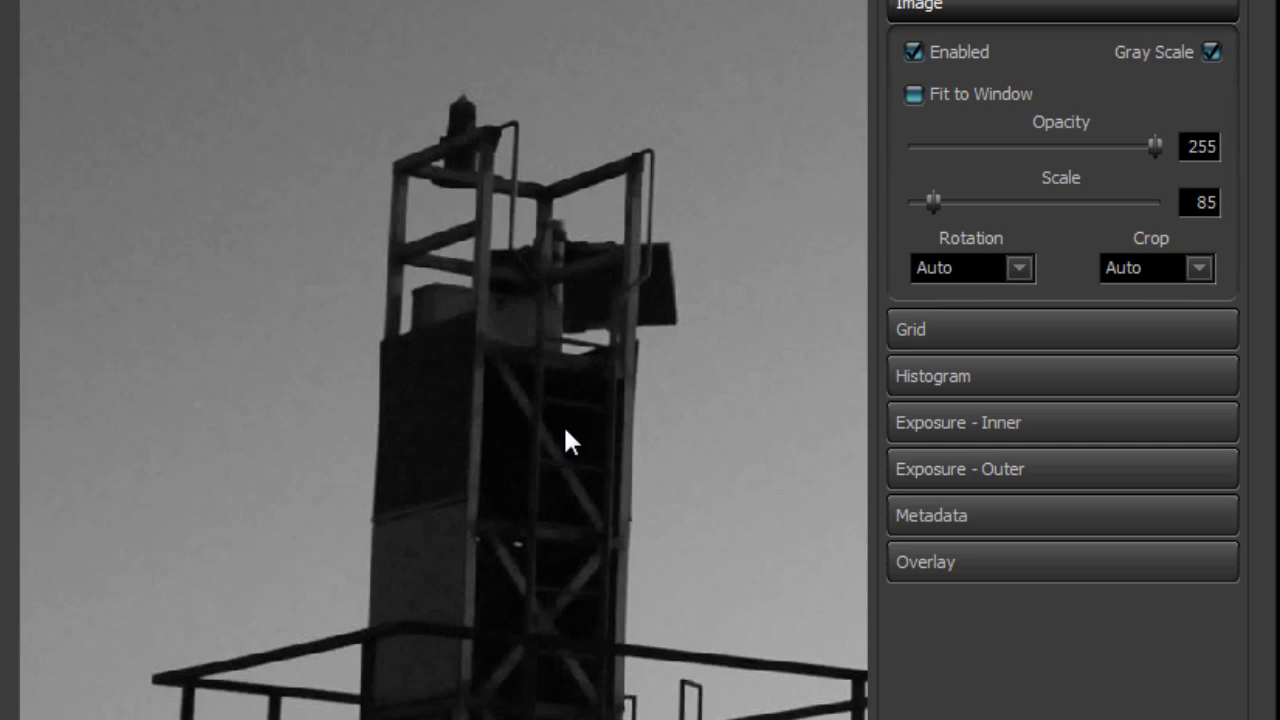
scroll(560, 424, "down", 8)
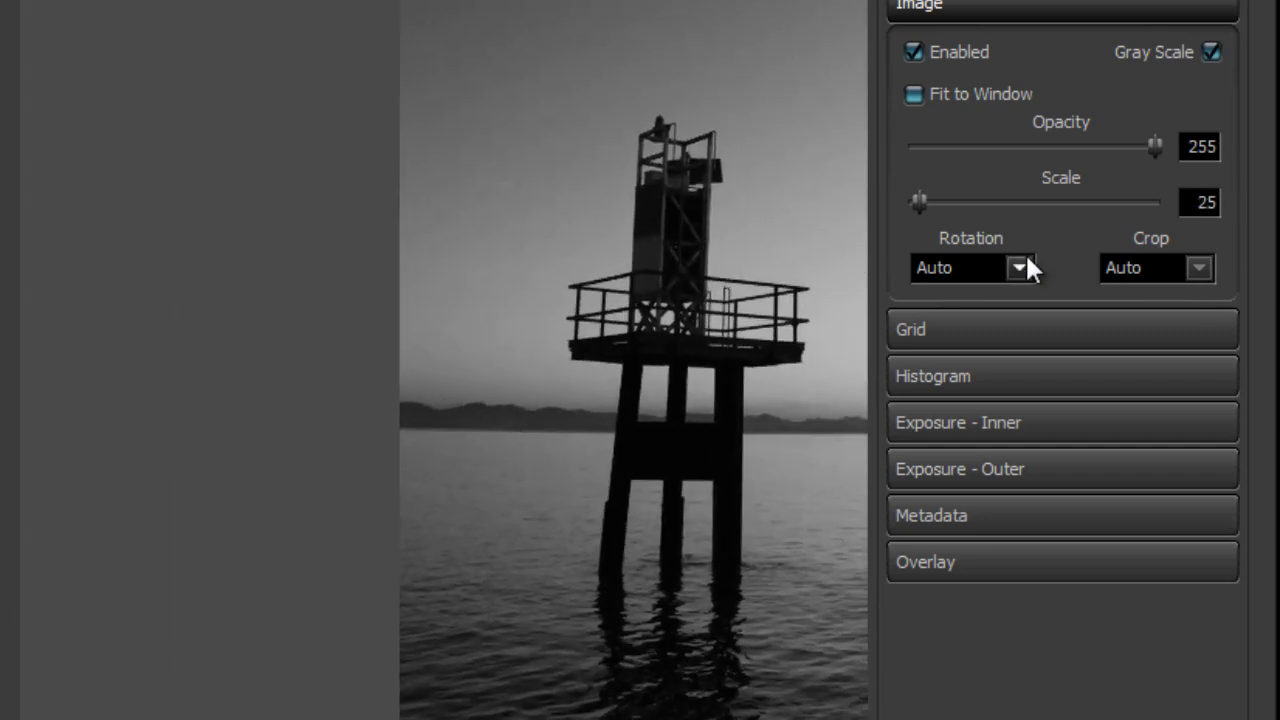
mouse_move(919, 202)
left_mouse_down()
mouse_move(938, 198)
mouse_move(916, 207)
left_mouse_up()
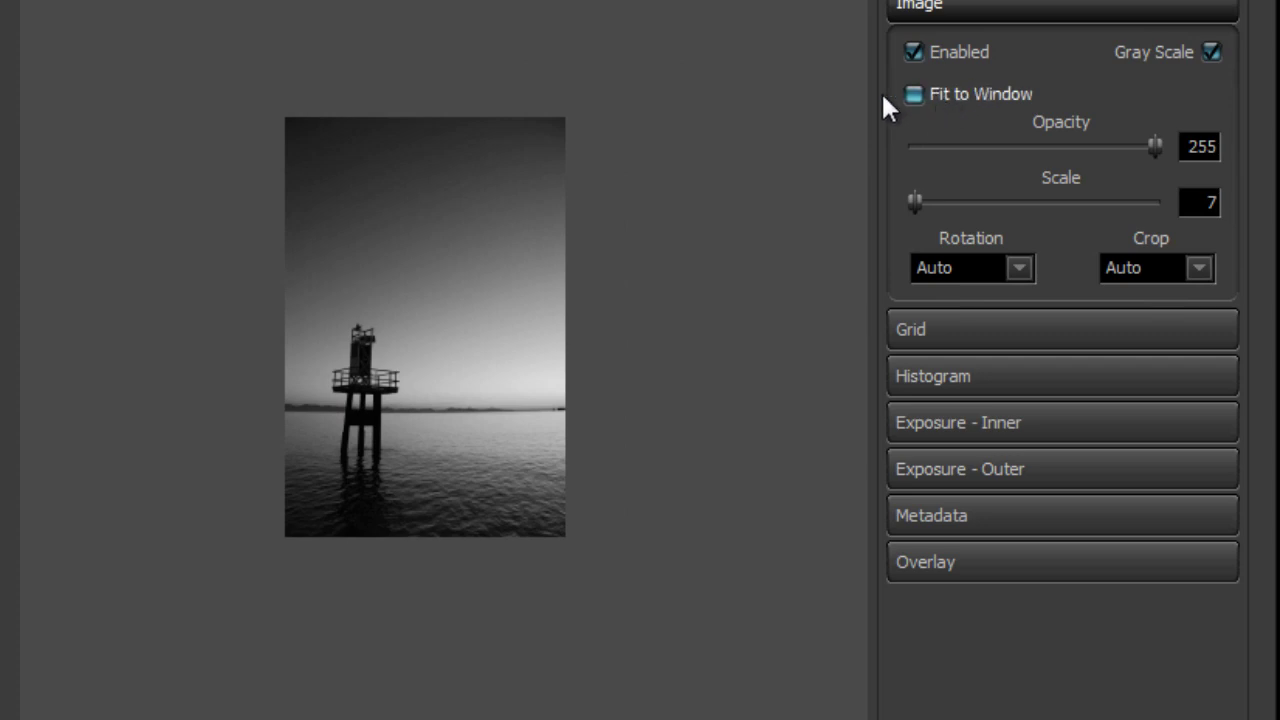
left_click(912, 94)
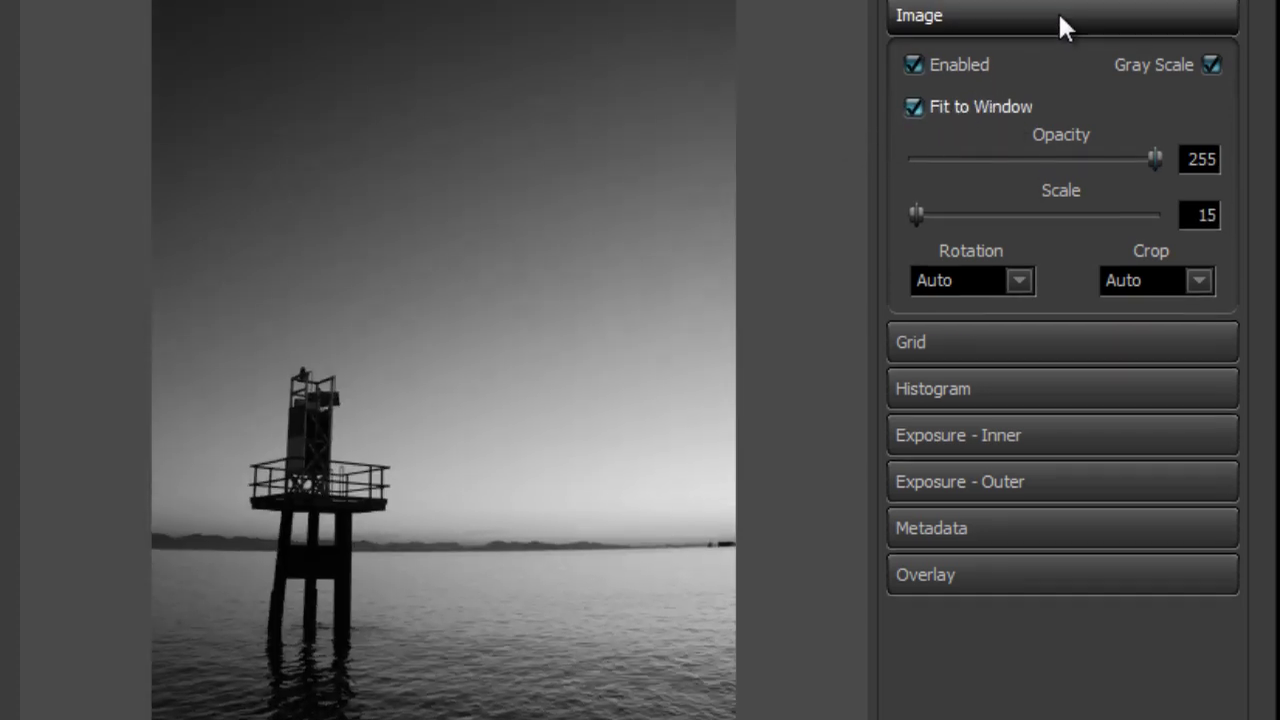
Try a yellow viewer background and set the background to the transparent checkerboard pattern
left_click(1060, 12)
left_click(1165, 38)
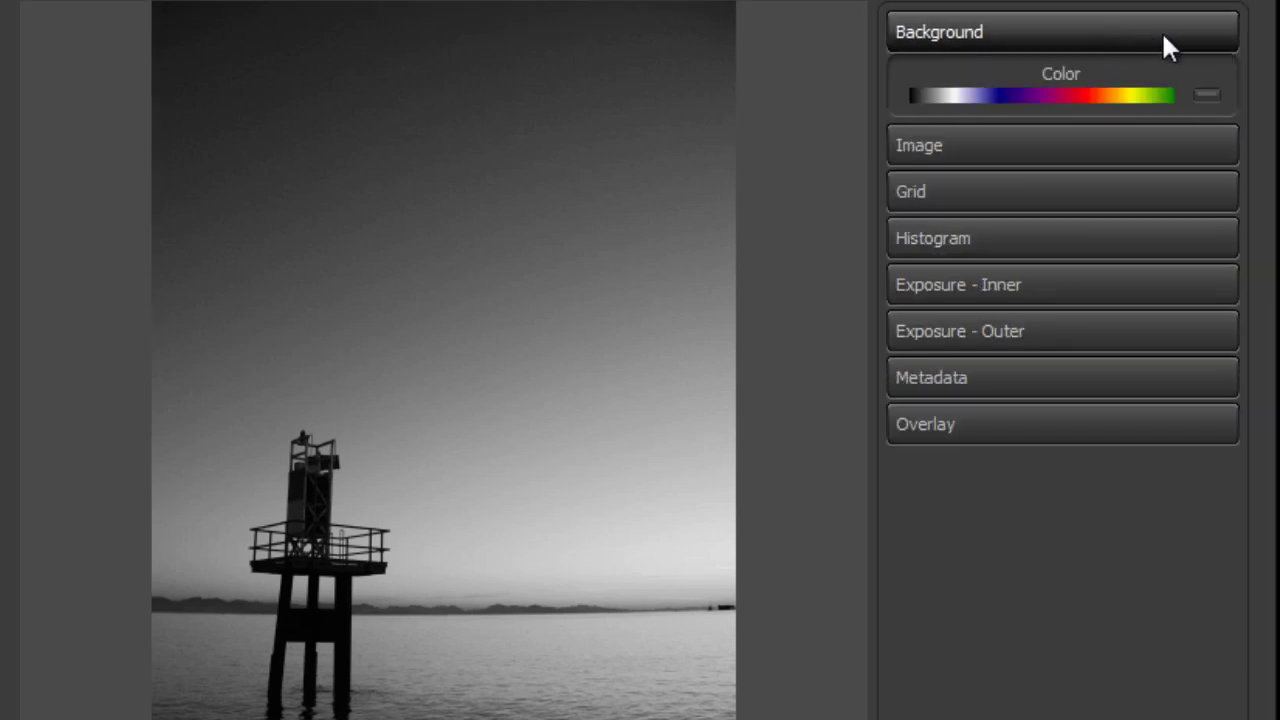
left_click(1216, 91)
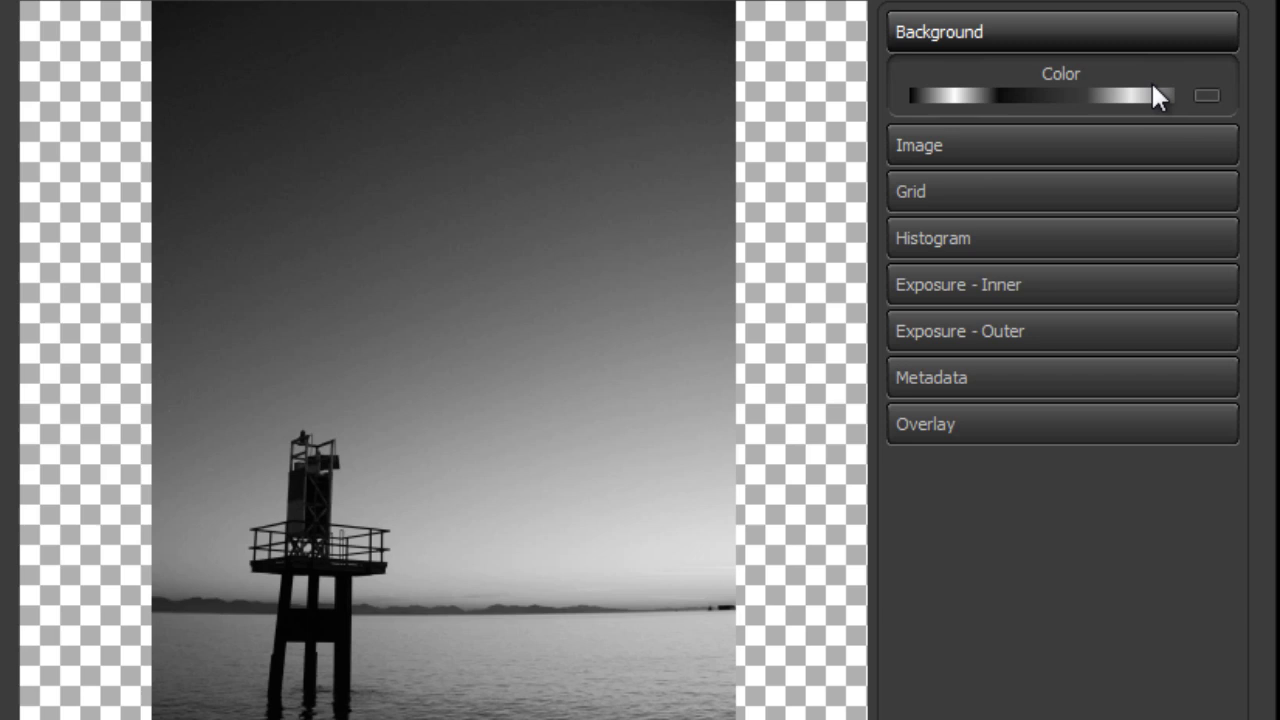
left_click(1208, 92)
mouse_move(1146, 98)
left_mouse_down()
mouse_move(1031, 98)
mouse_move(1127, 93)
left_mouse_up()
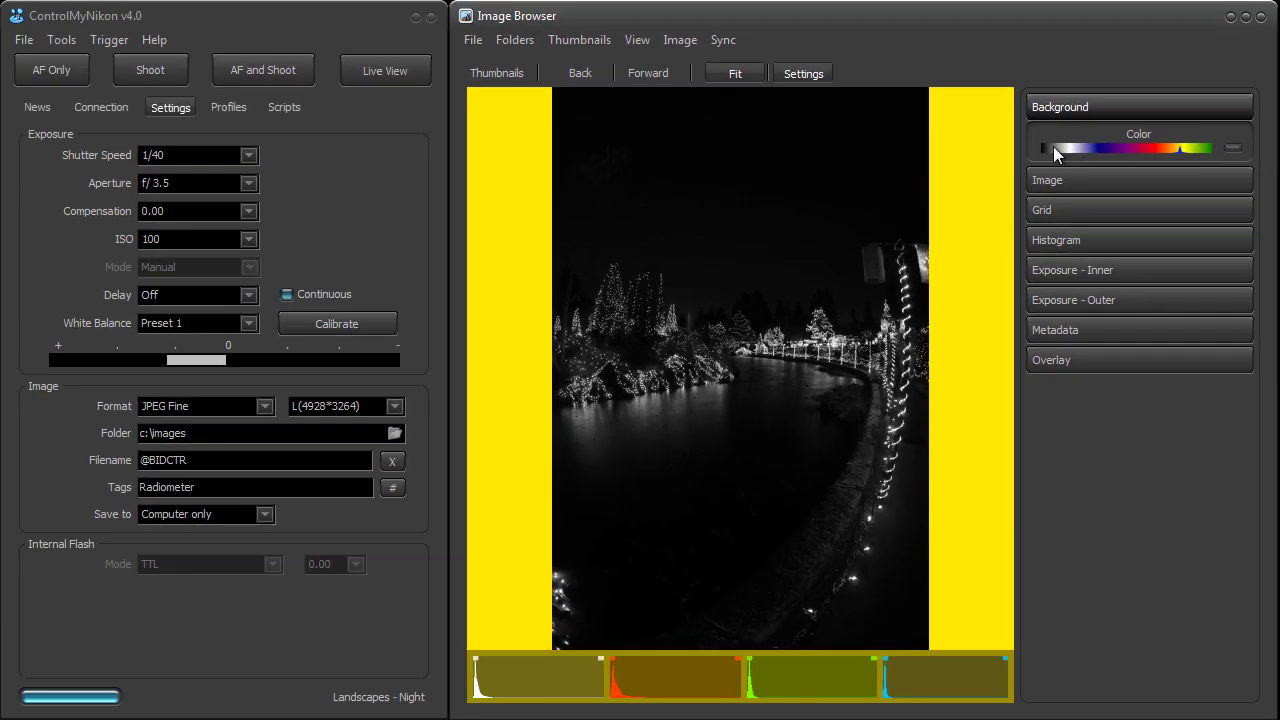
left_click(1232, 148)
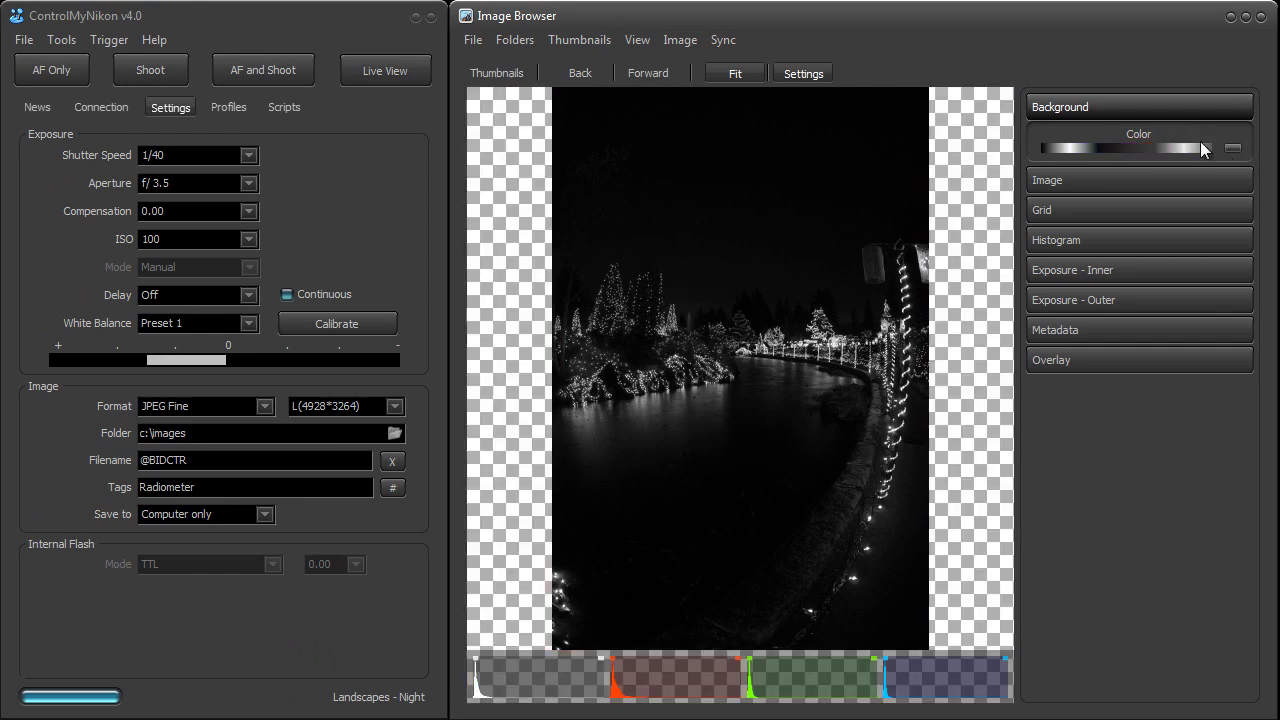
left_click(1136, 108)
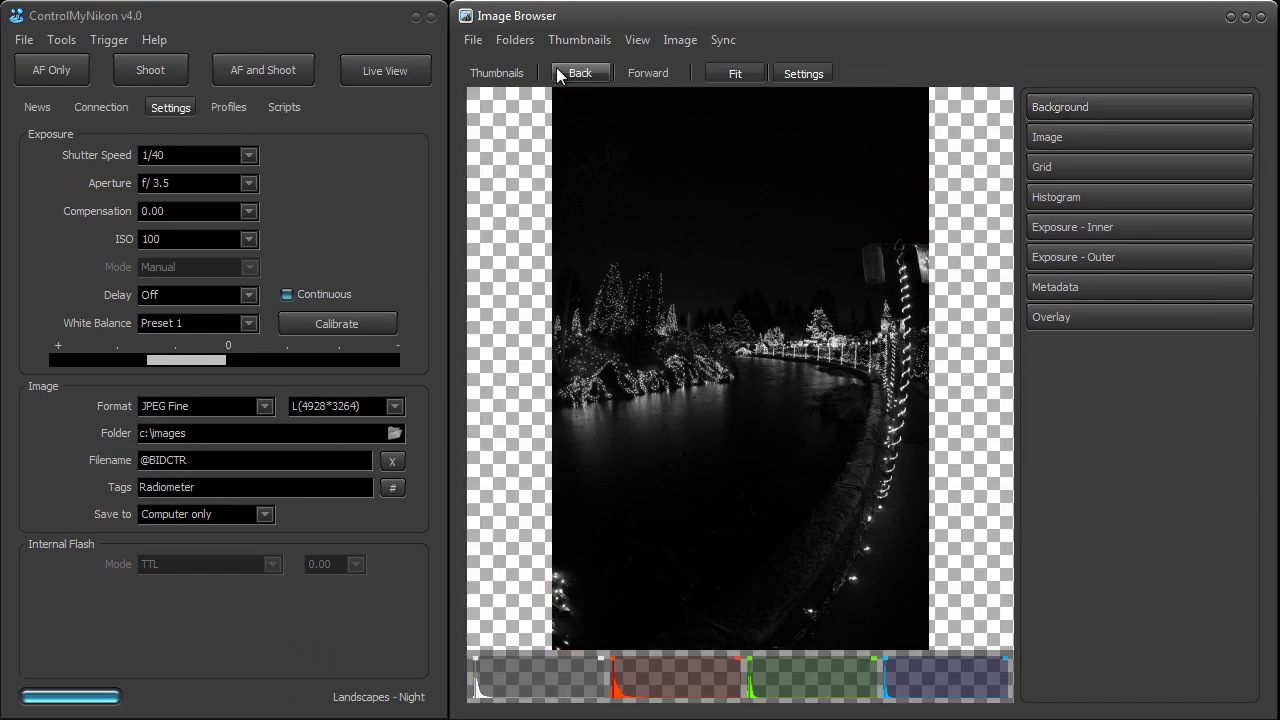
Hide and reshow the viewer settings, and turn off the histogram and gray scale
left_click(813, 78)
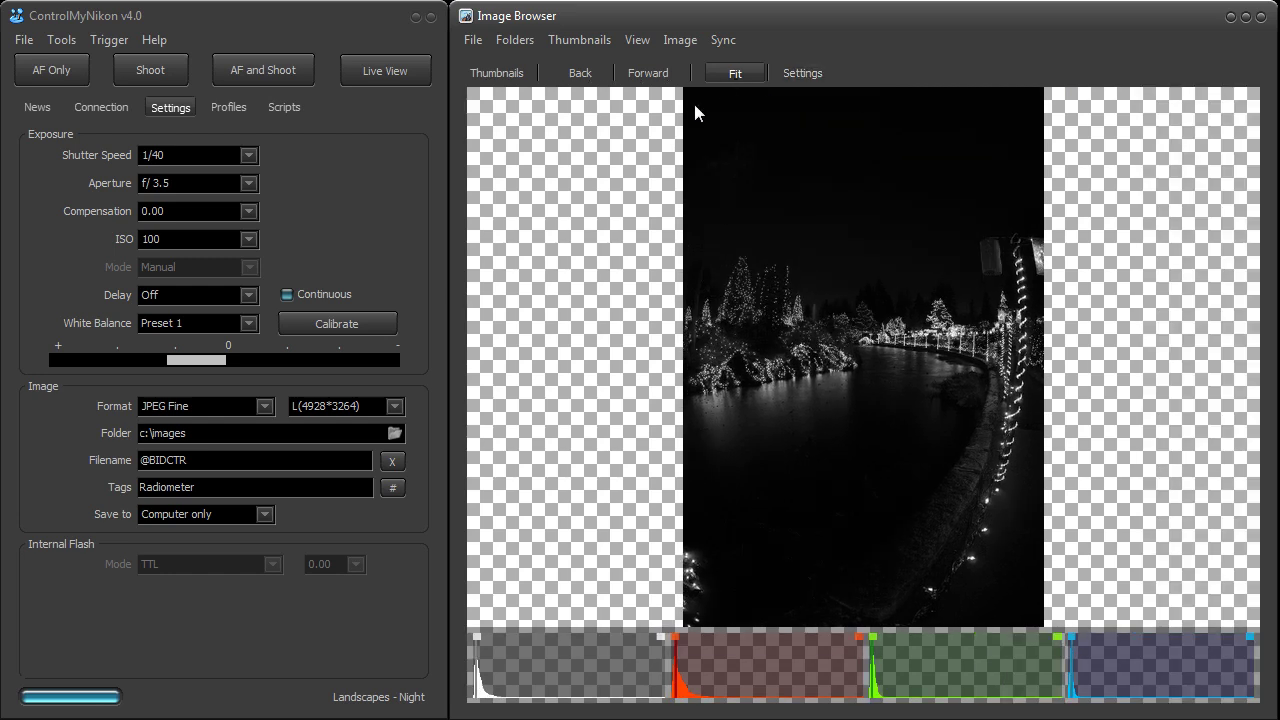
left_click(816, 74)
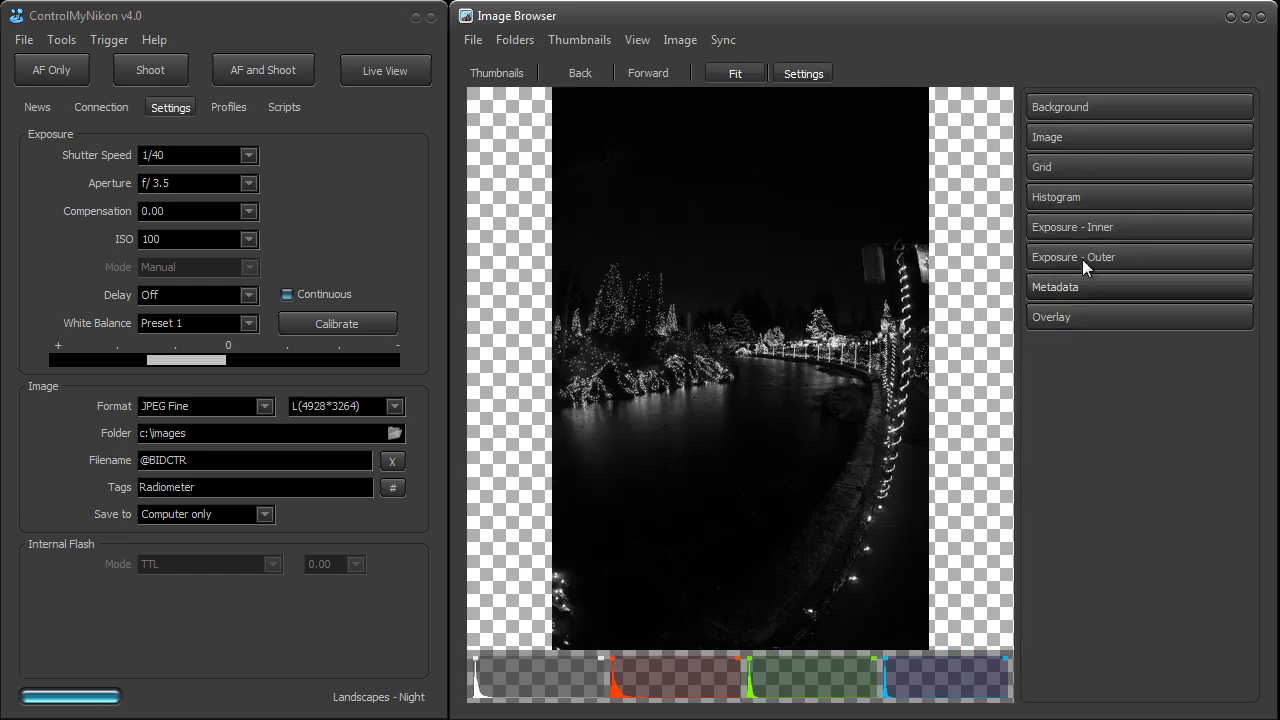
left_click(1075, 197)
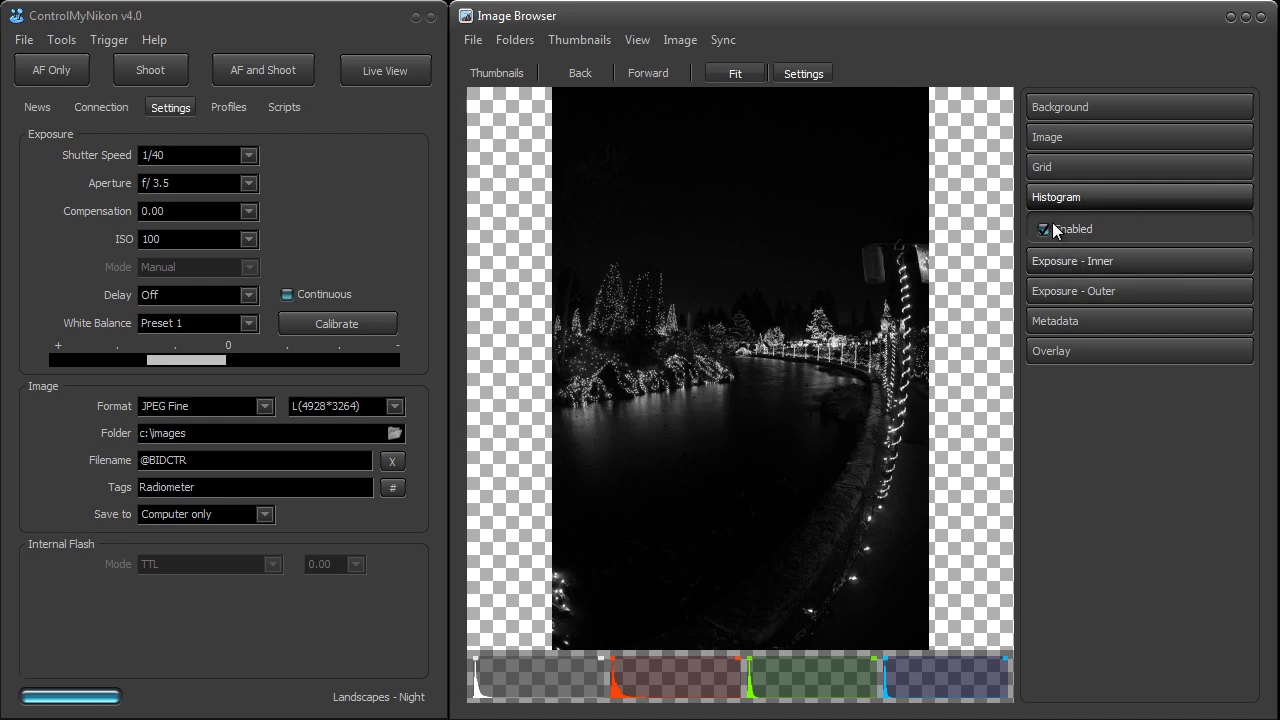
left_click(1052, 226)
left_click(1083, 140)
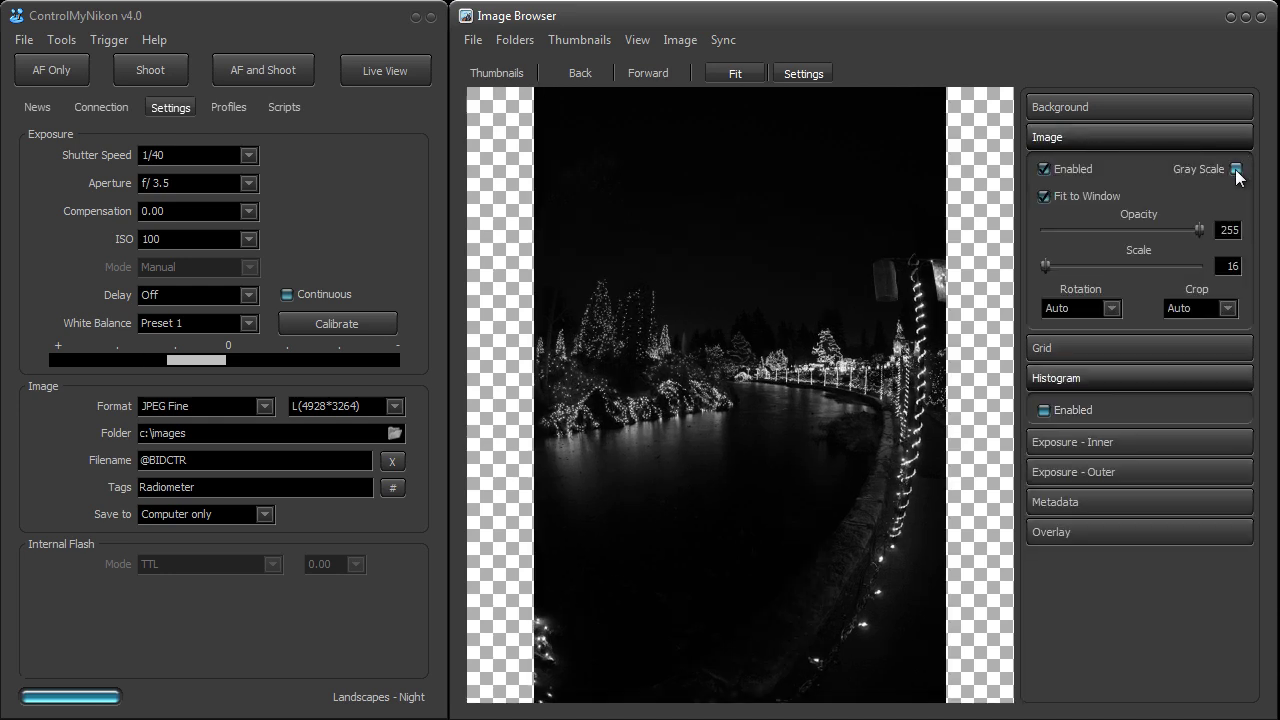
left_click(1095, 140)
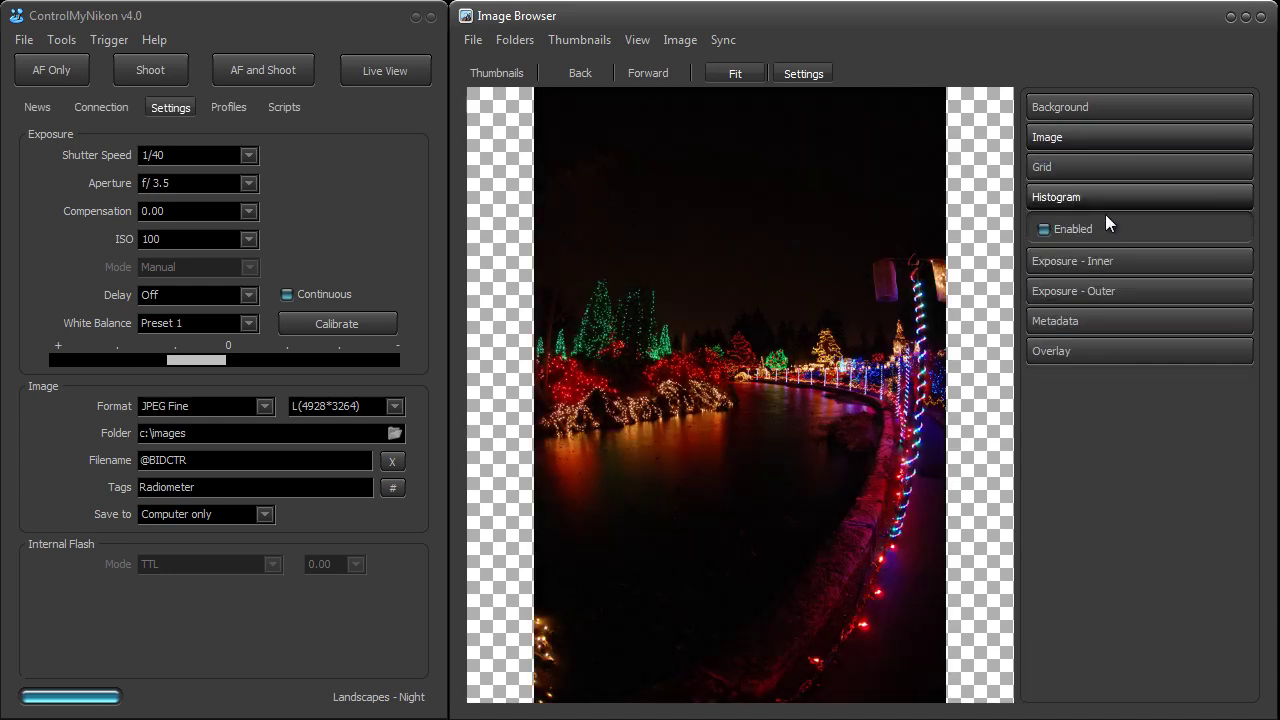
left_click(1066, 199)
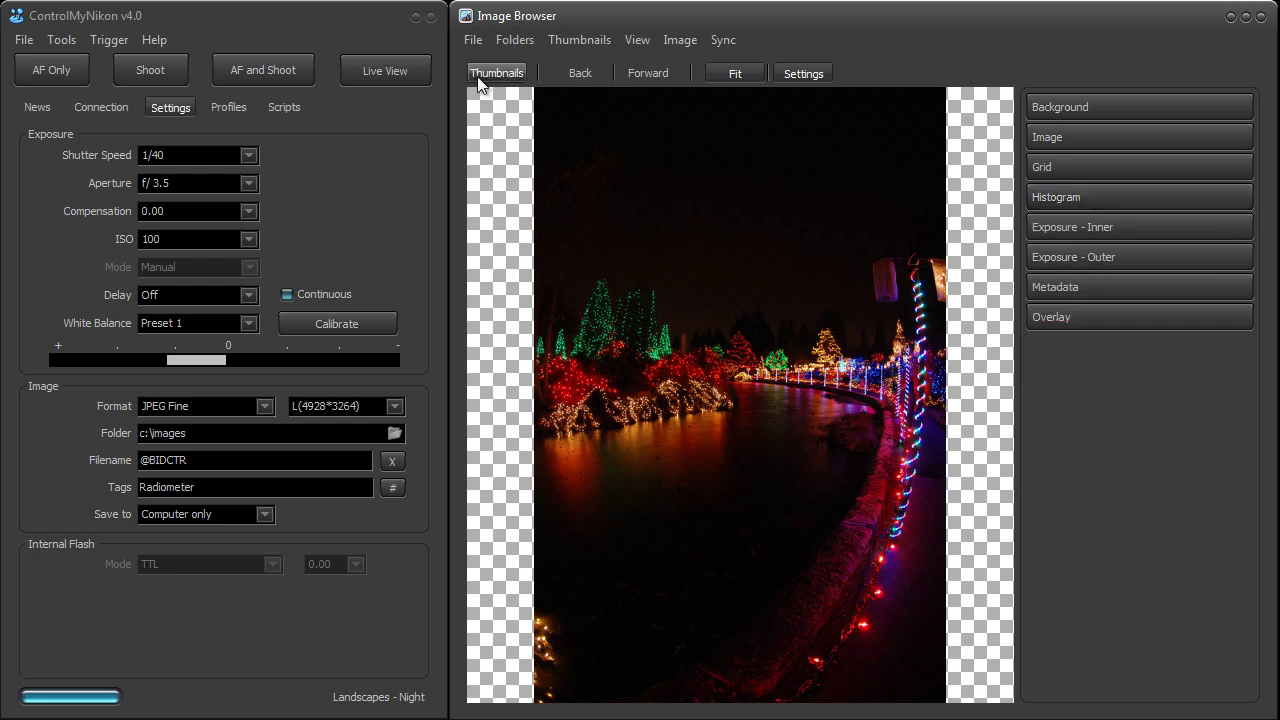
Return from the viewer to the image thumbnails
left_click(496, 73)
left_click(756, 297)
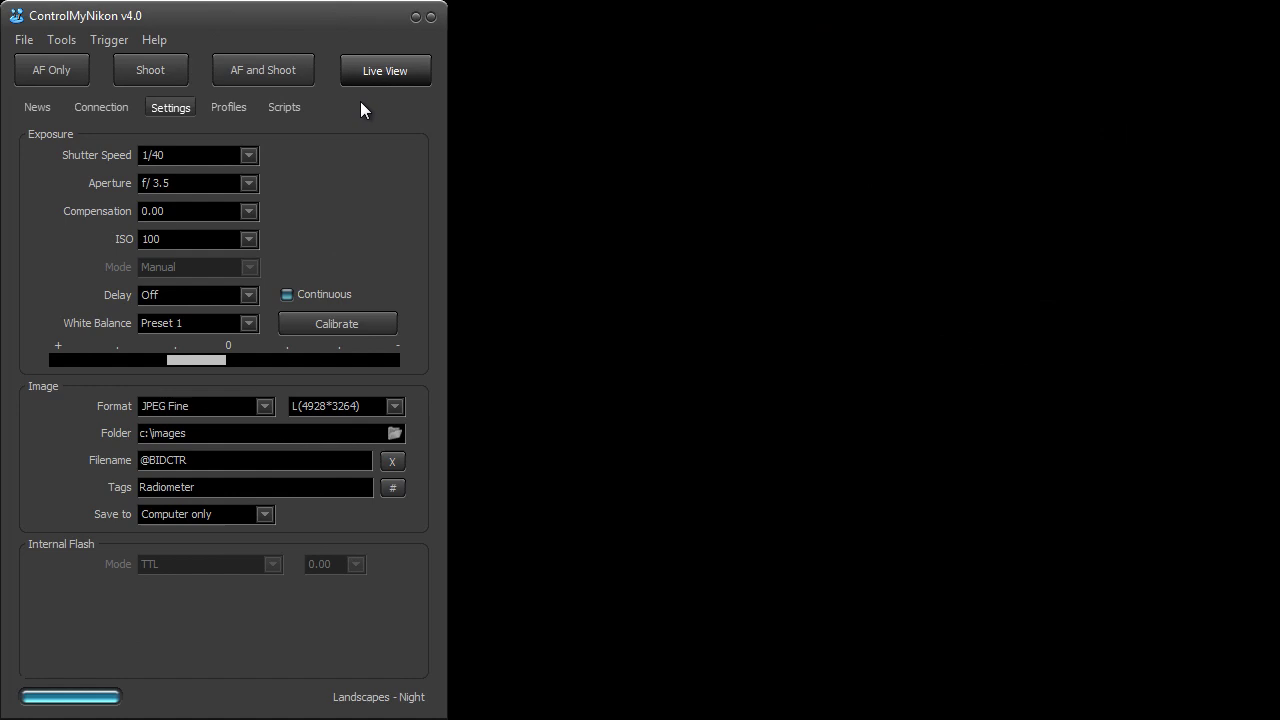
Start Live View and enlarge its window to fill the space beside the camera settings
left_click(390, 71)
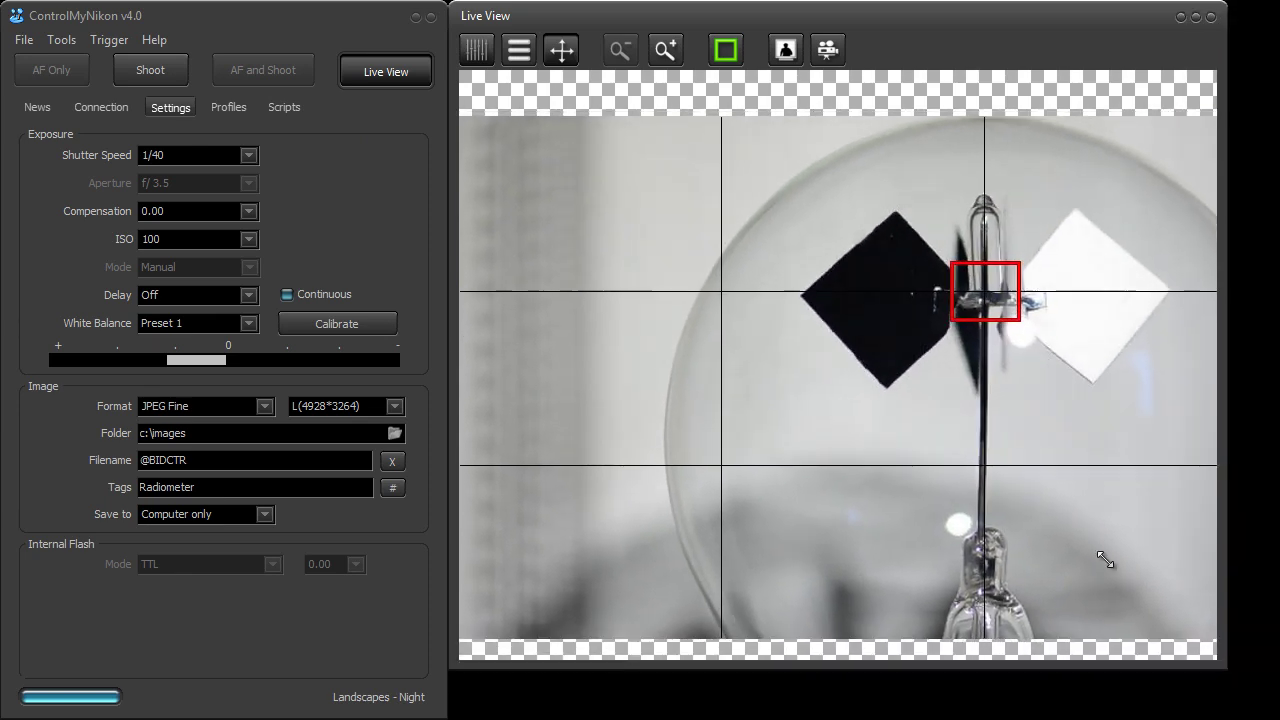
mouse_move(1266, 708)
left_mouse_down()
mouse_move(930, 334)
mouse_move(857, 277)
mouse_move(943, 397)
mouse_move(1194, 600)
mouse_move(1272, 692)
mouse_move(1265, 708)
left_mouse_up()
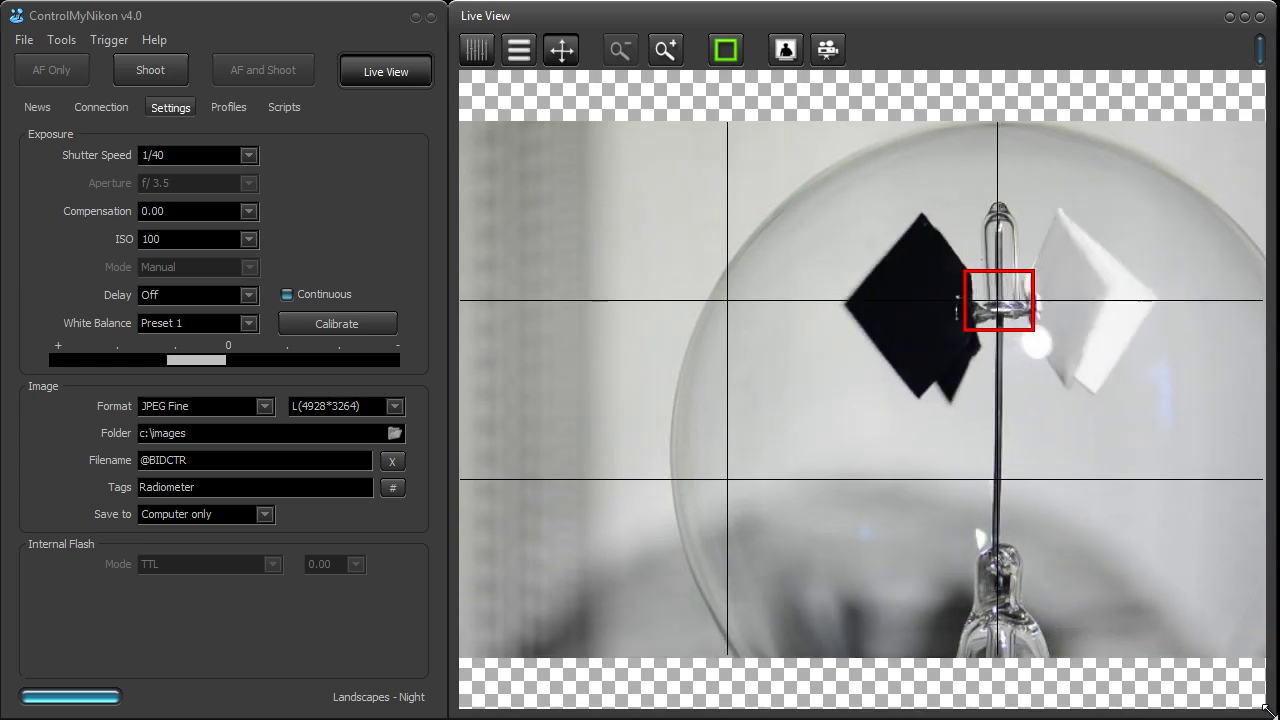
Open the Live View Monitor, move and enlarge its window over the live picture, and close it
left_click(785, 58)
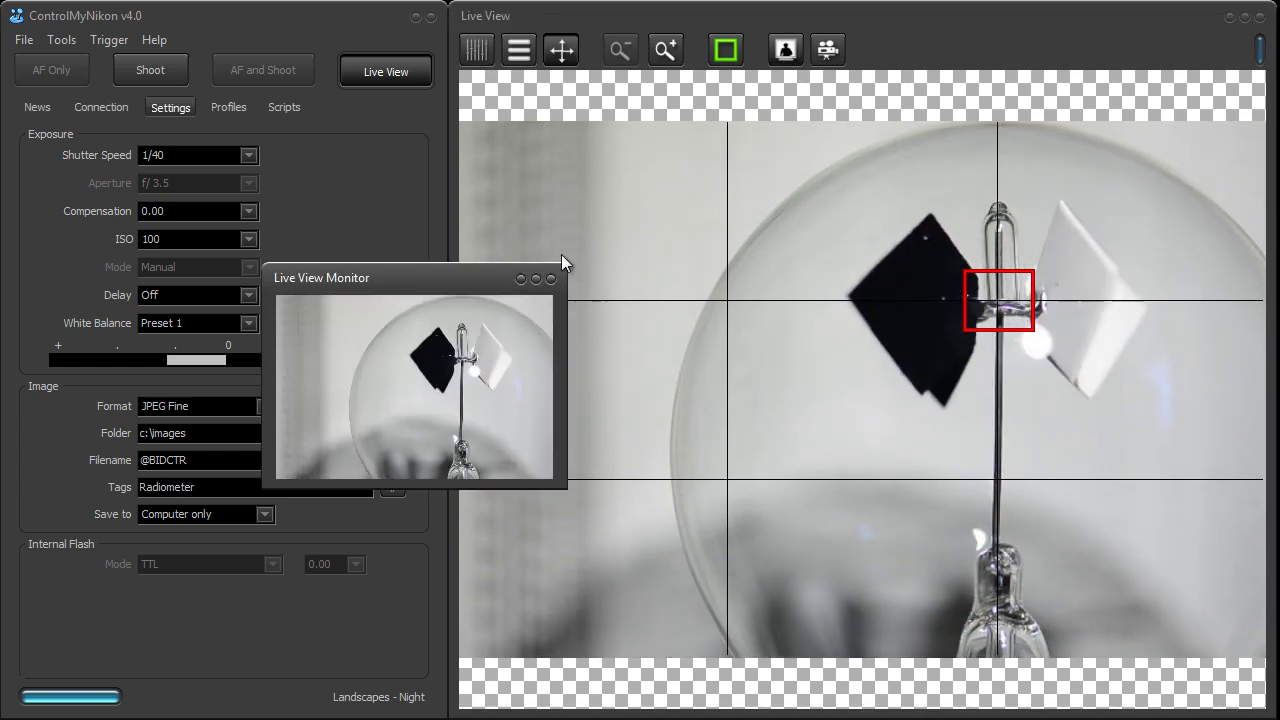
left_click_drag(438, 285, 719, 237)
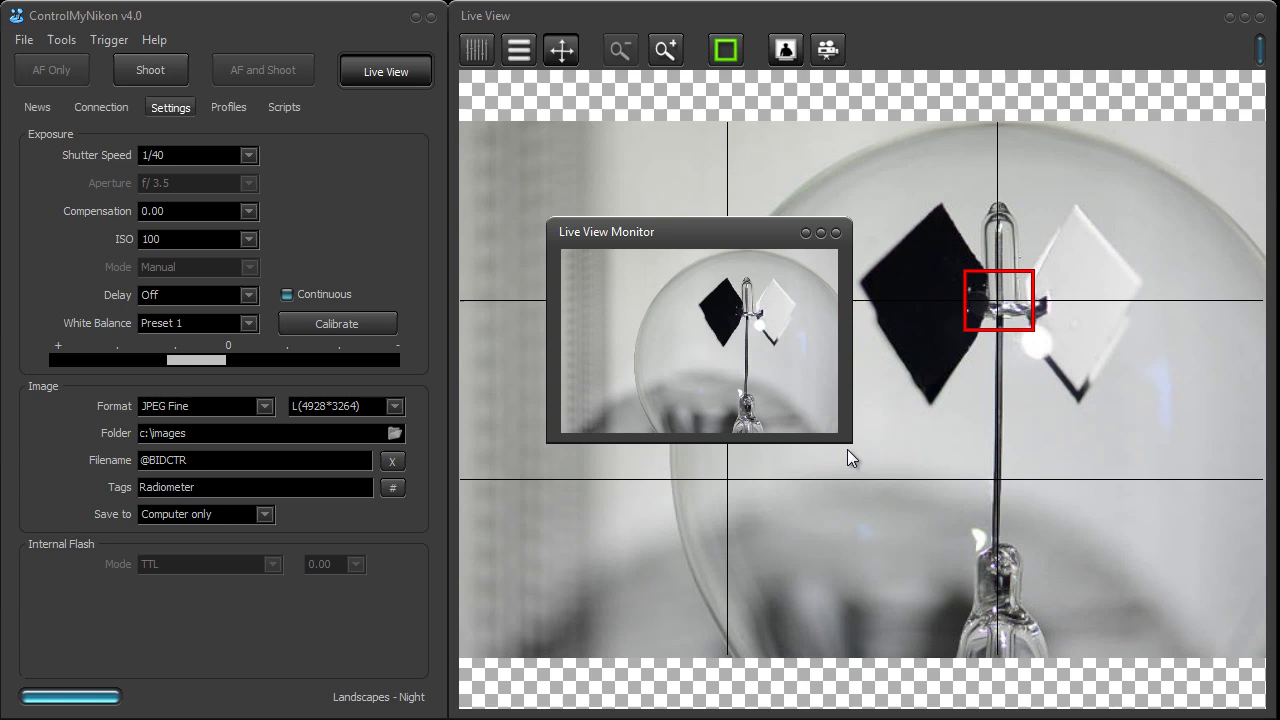
left_click_drag(674, 232, 612, 212)
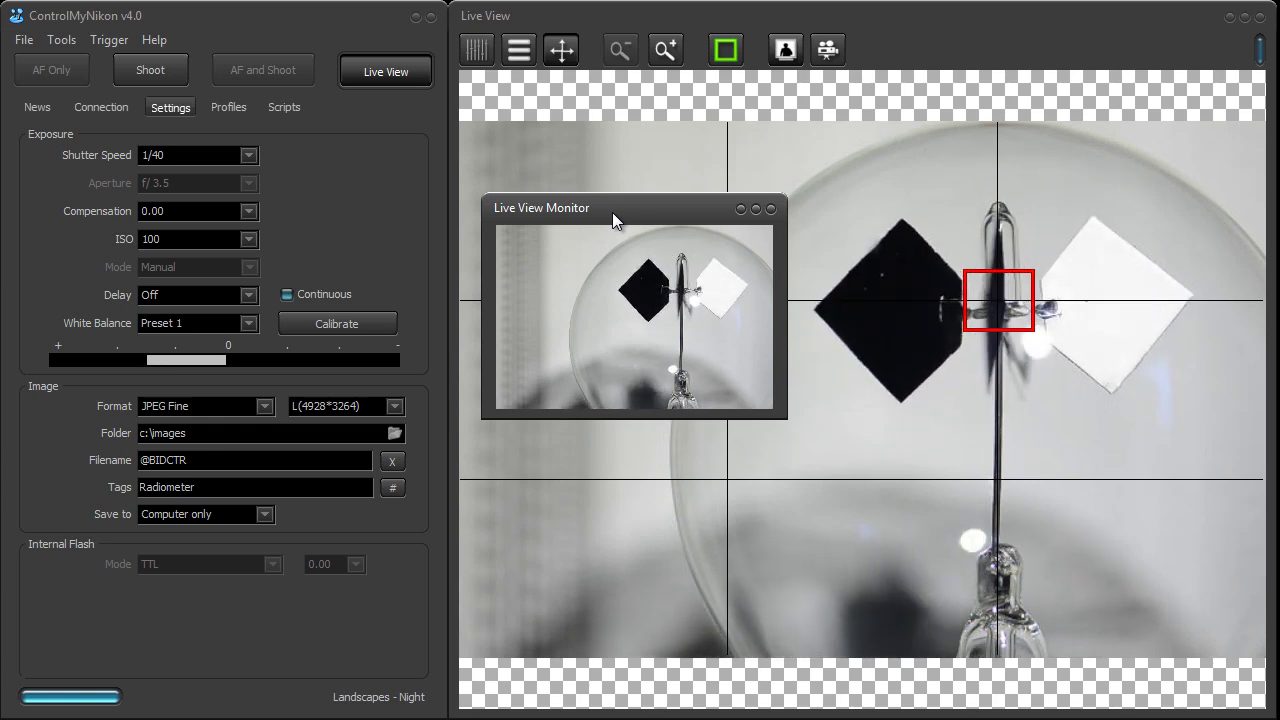
left_click_drag(612, 212, 598, 62)
left_click_drag(760, 260, 1165, 607)
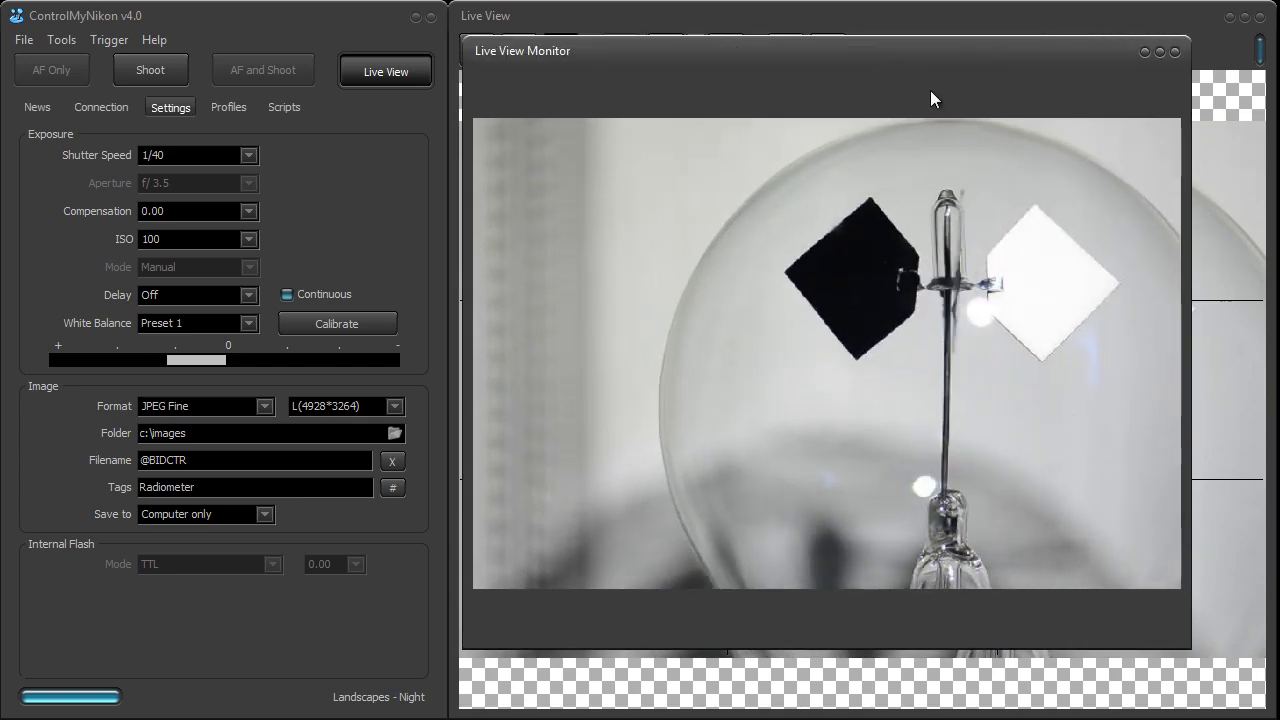
left_click(1176, 52)
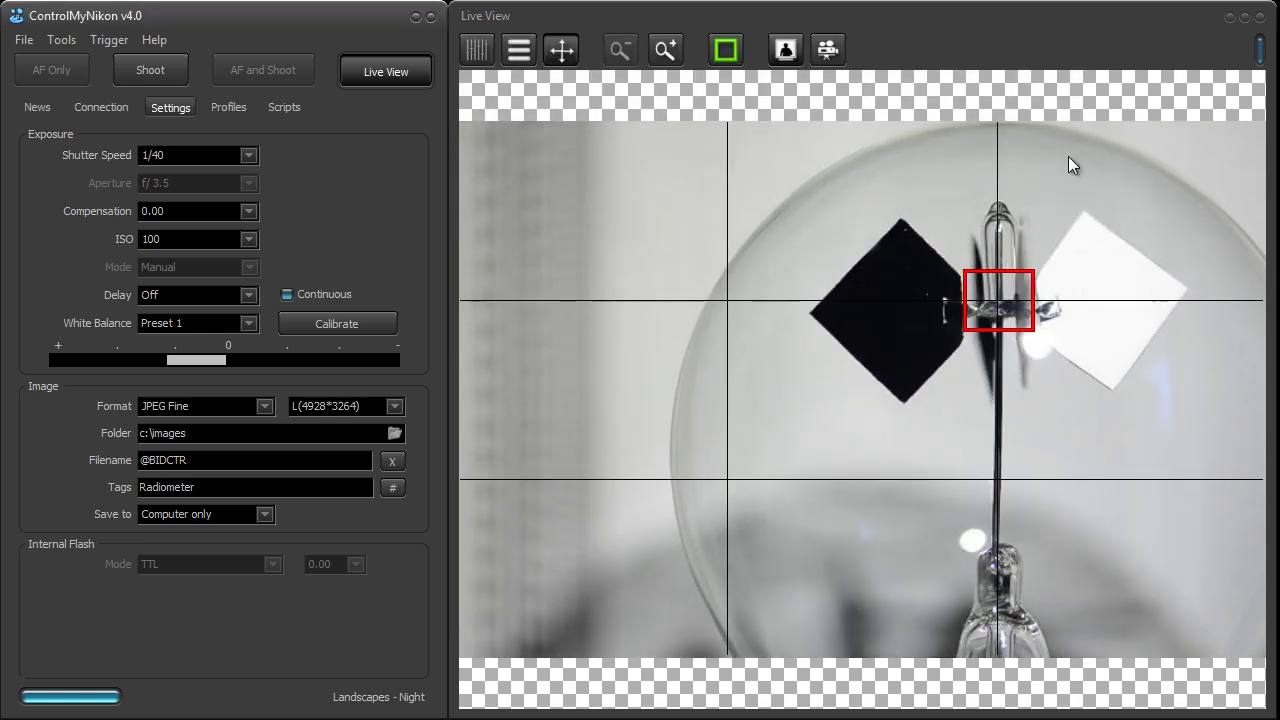
Record a short movie from Live View and stop the recording
left_click(826, 52)
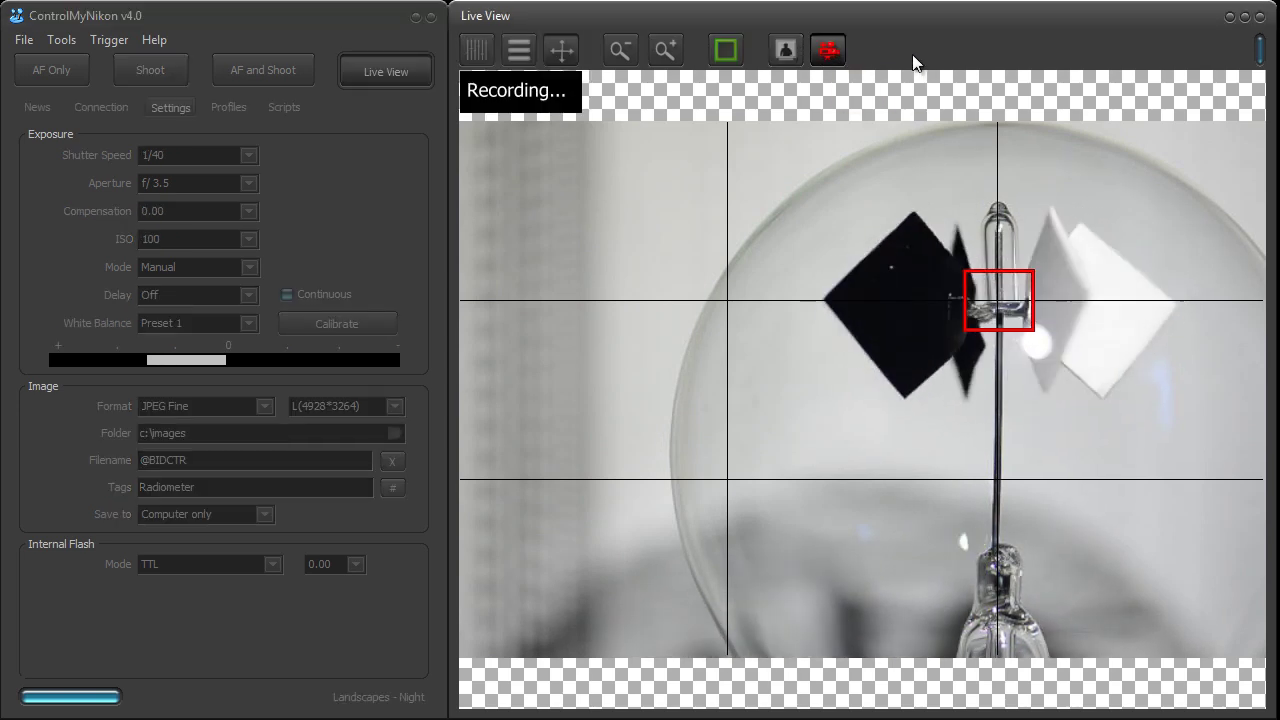
left_click(827, 50)
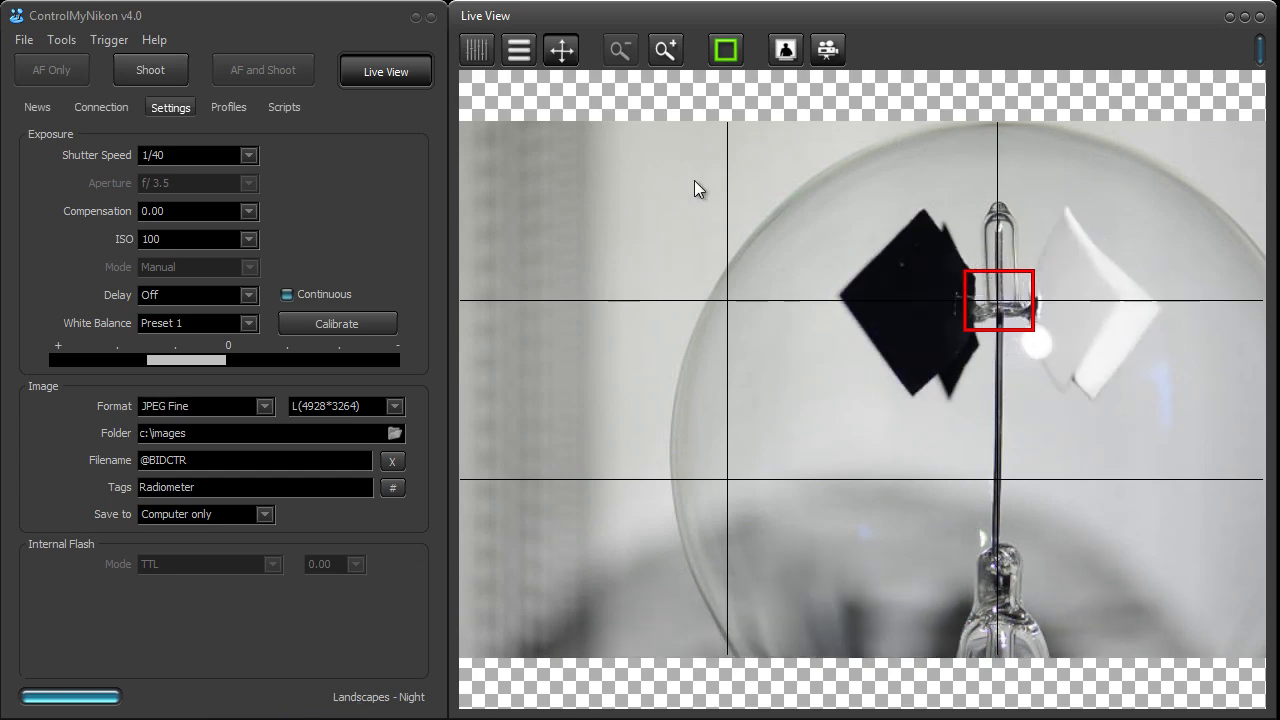
Zoom Live View in two levels, autofocus on the radiometer's hub, and zoom out one level
left_click(666, 50)
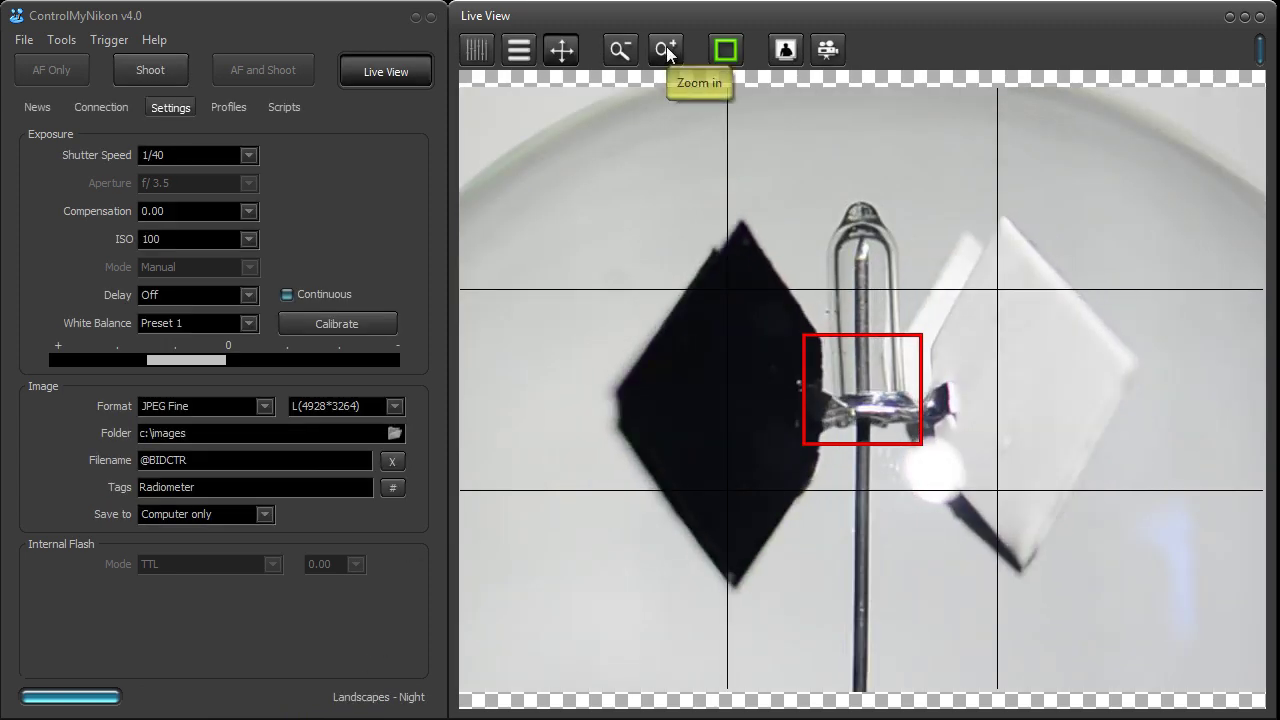
left_click(666, 48)
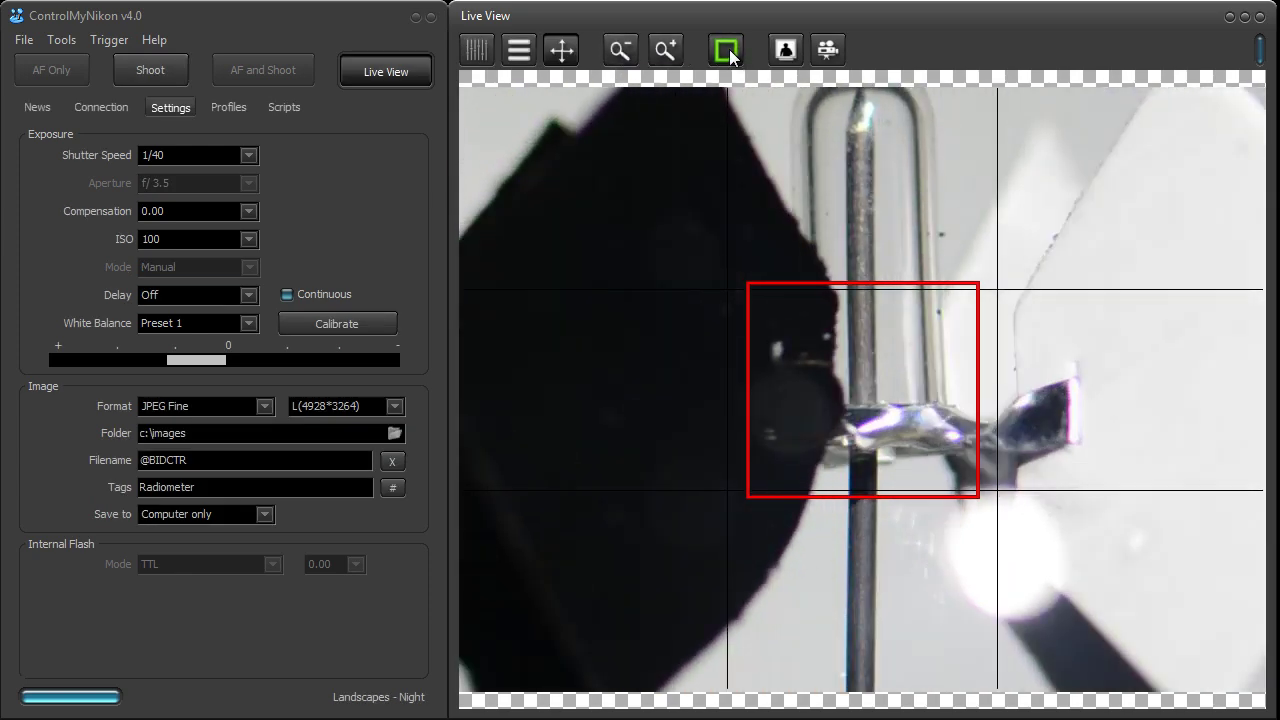
left_click(728, 50)
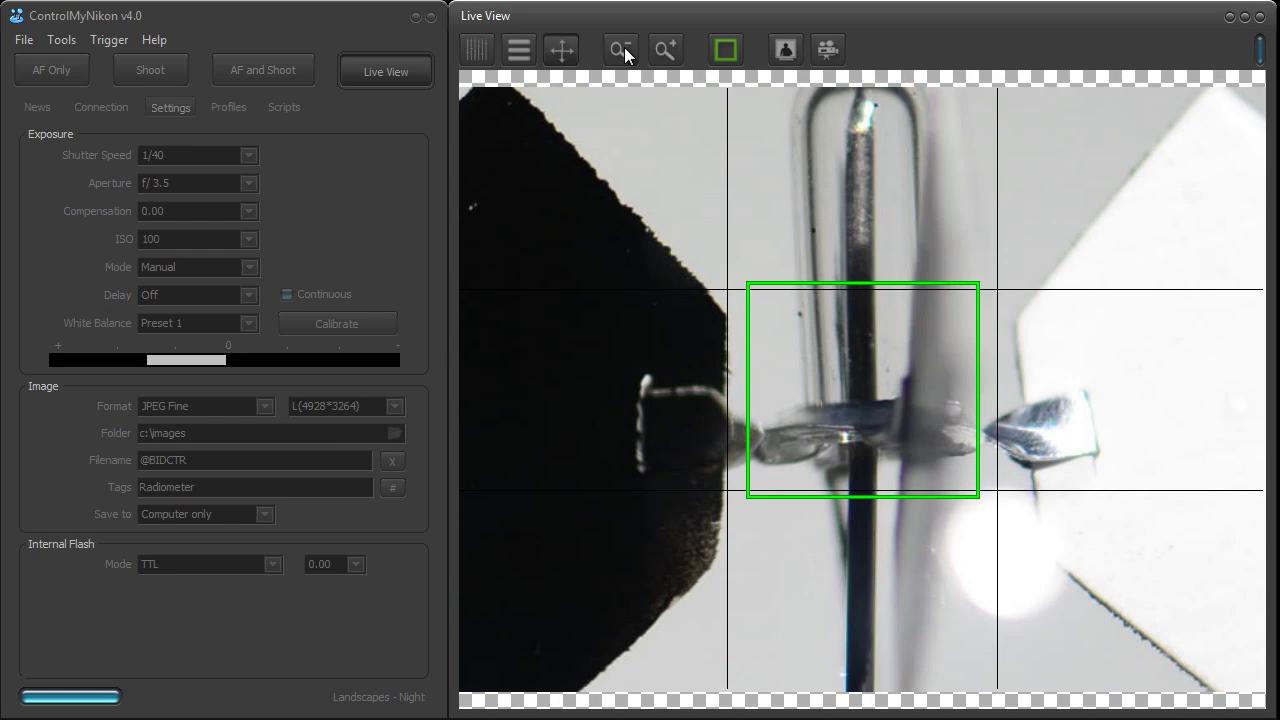
left_click(621, 50)
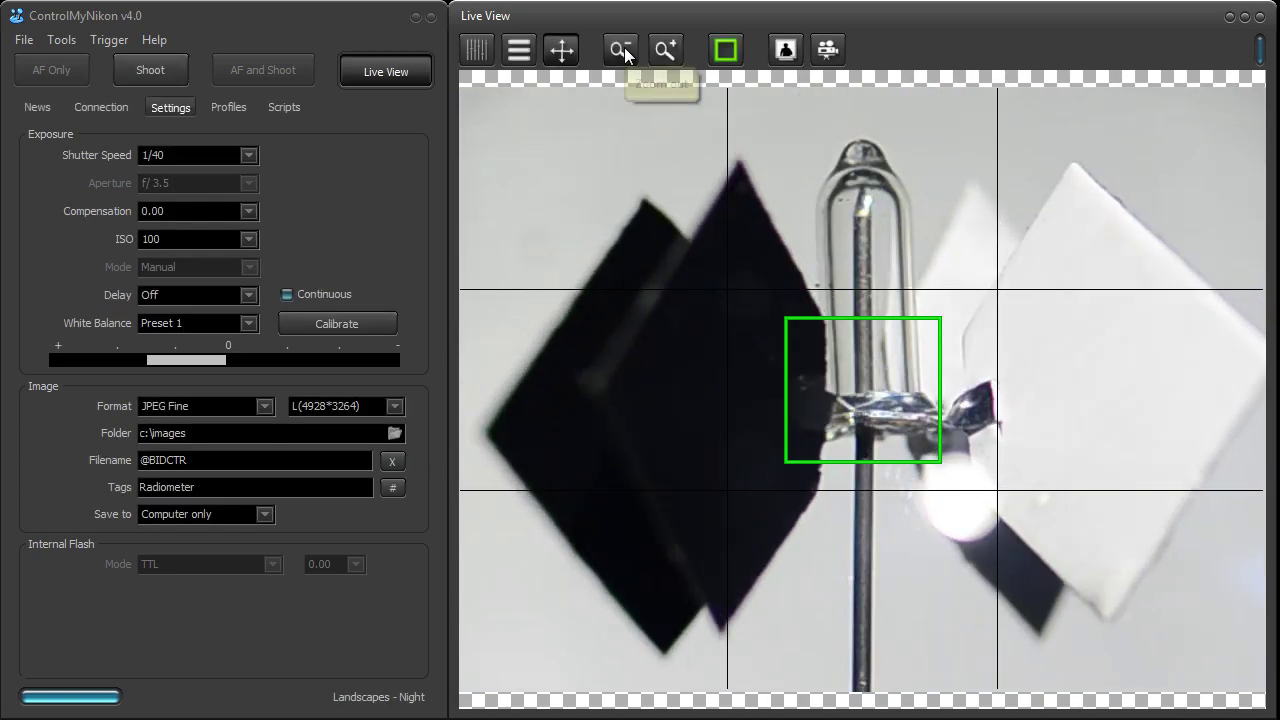
Zoom Live View fully out, and enlarge and reposition the live picture freely within its window
left_click(624, 48)
left_click(624, 48)
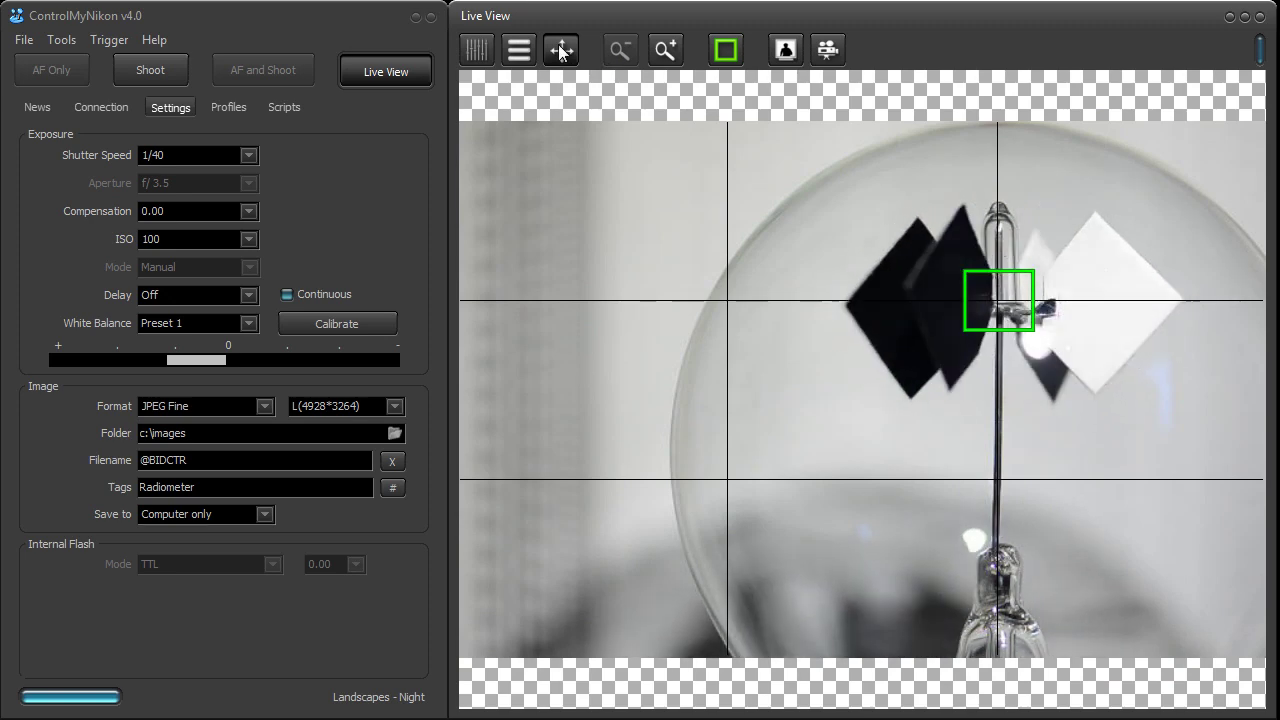
left_click_drag(801, 323, 769, 383)
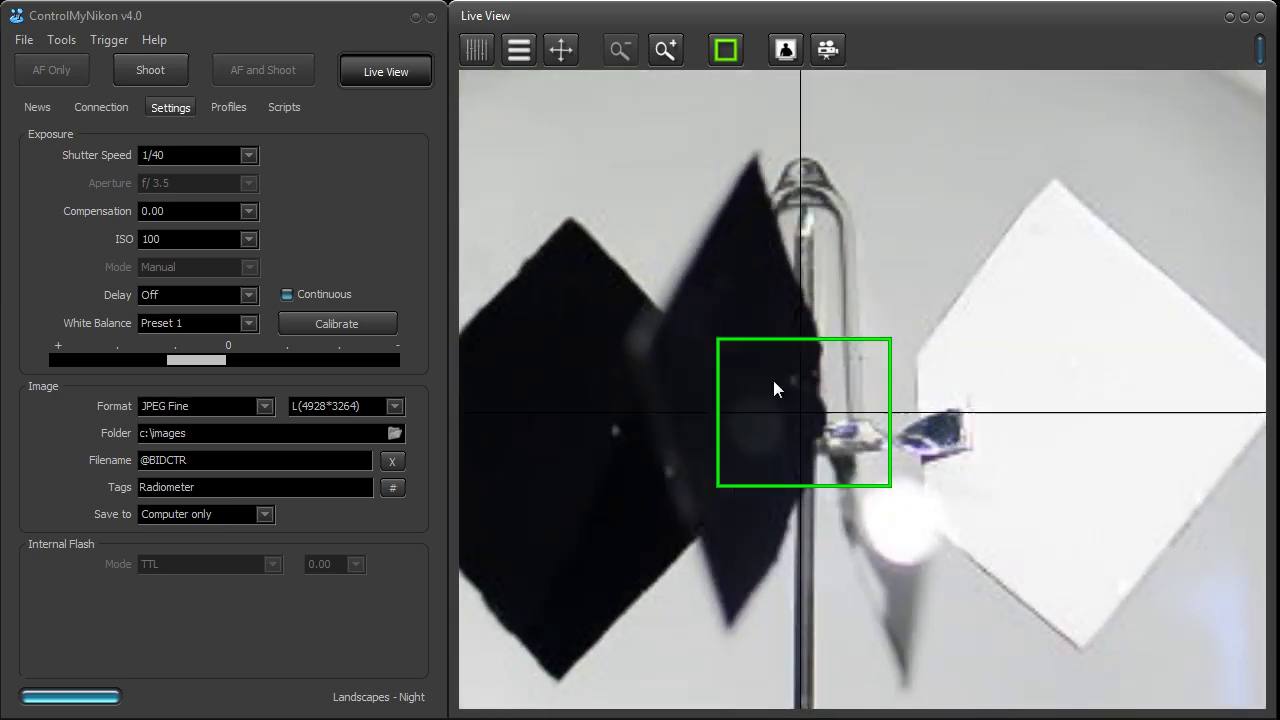
left_click_drag(766, 320, 868, 422)
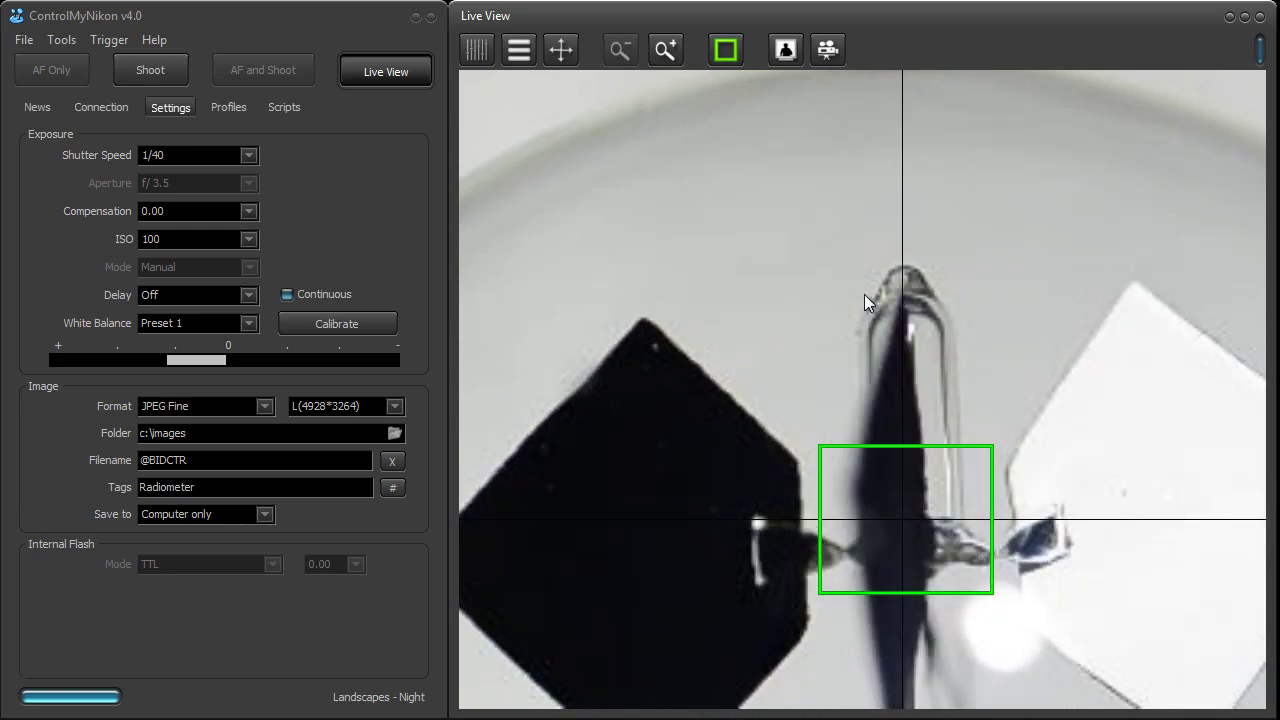
left_click_drag(861, 310, 886, 345)
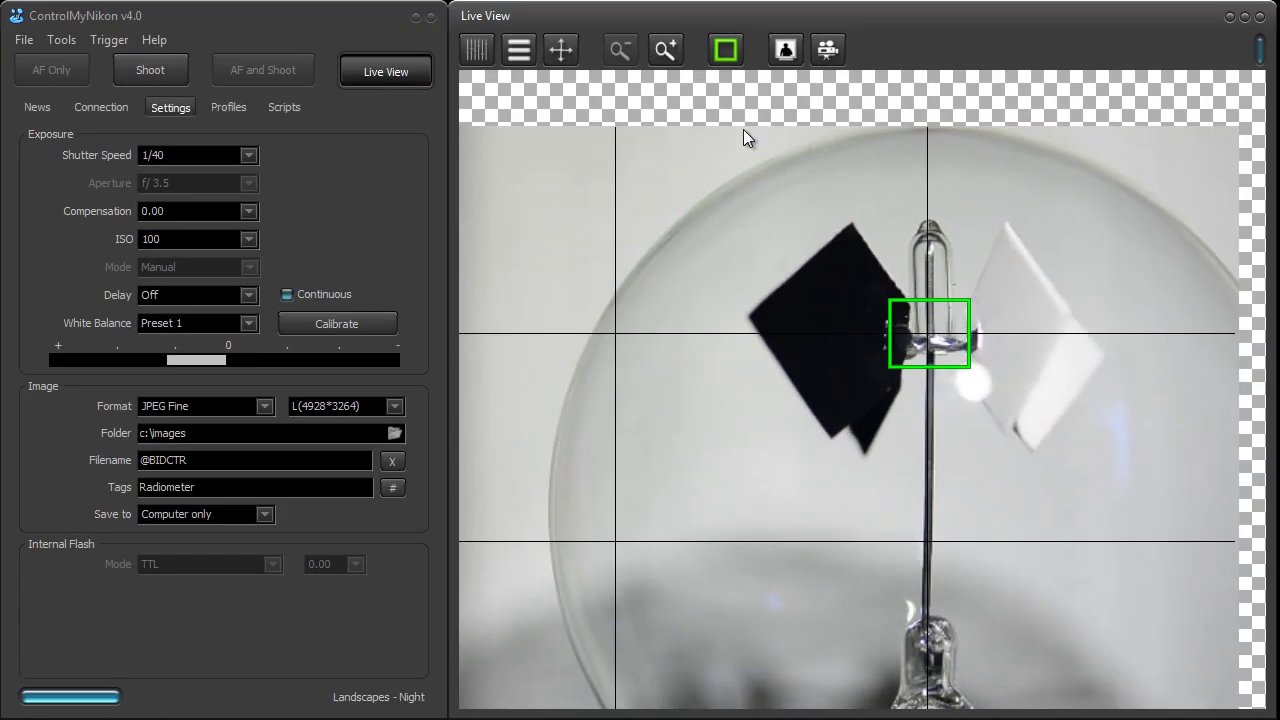
Zoom Live View in level by level to the closest view of the radiometer's hub
left_click(665, 50)
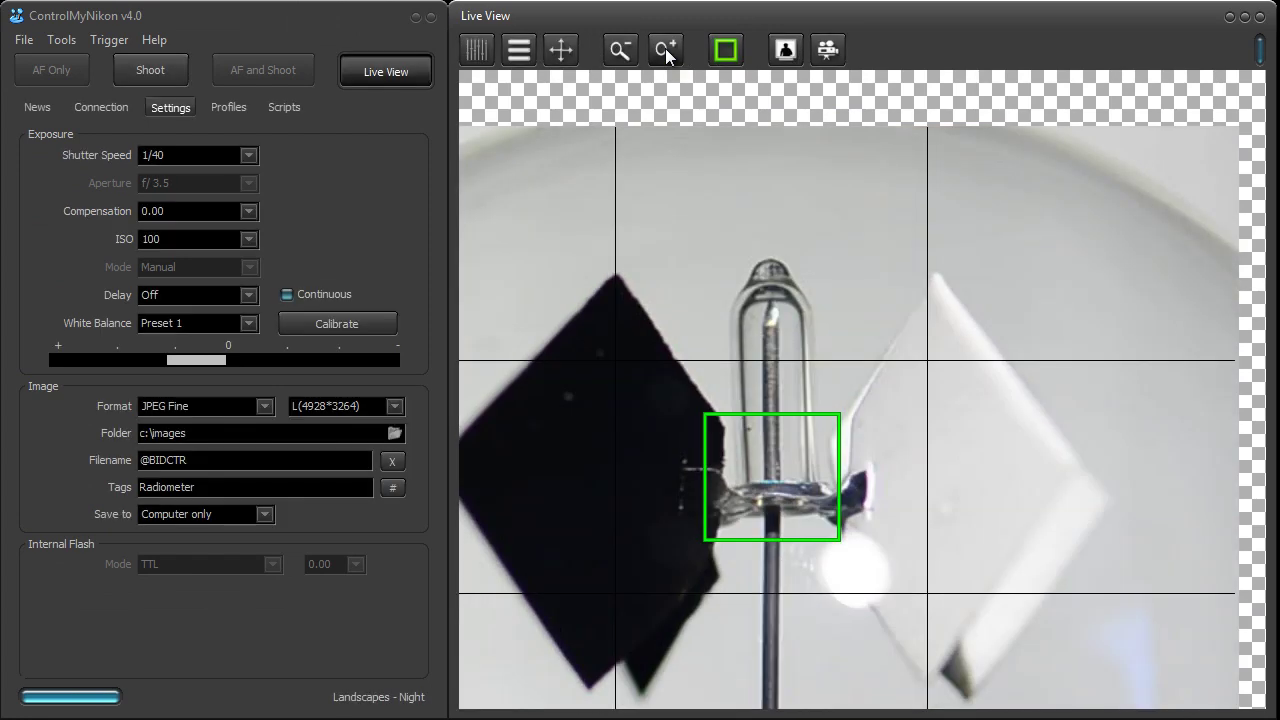
left_click(665, 48)
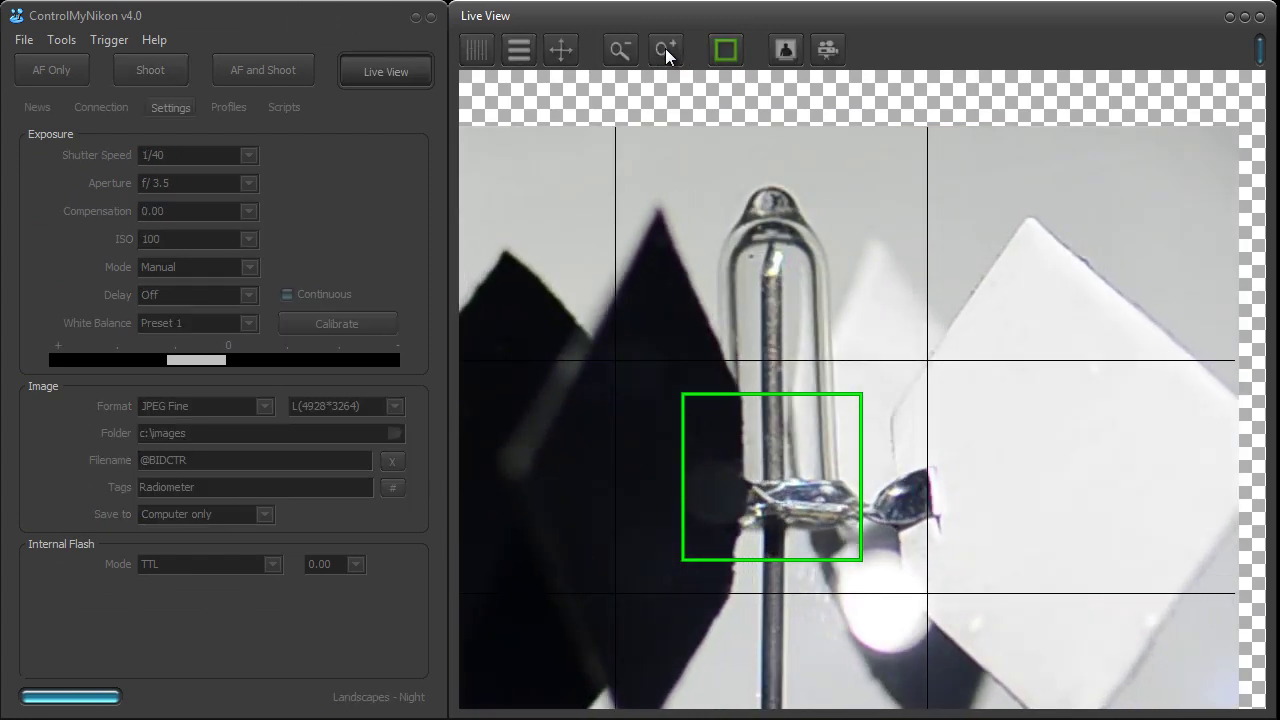
left_click(665, 48)
left_click(665, 48)
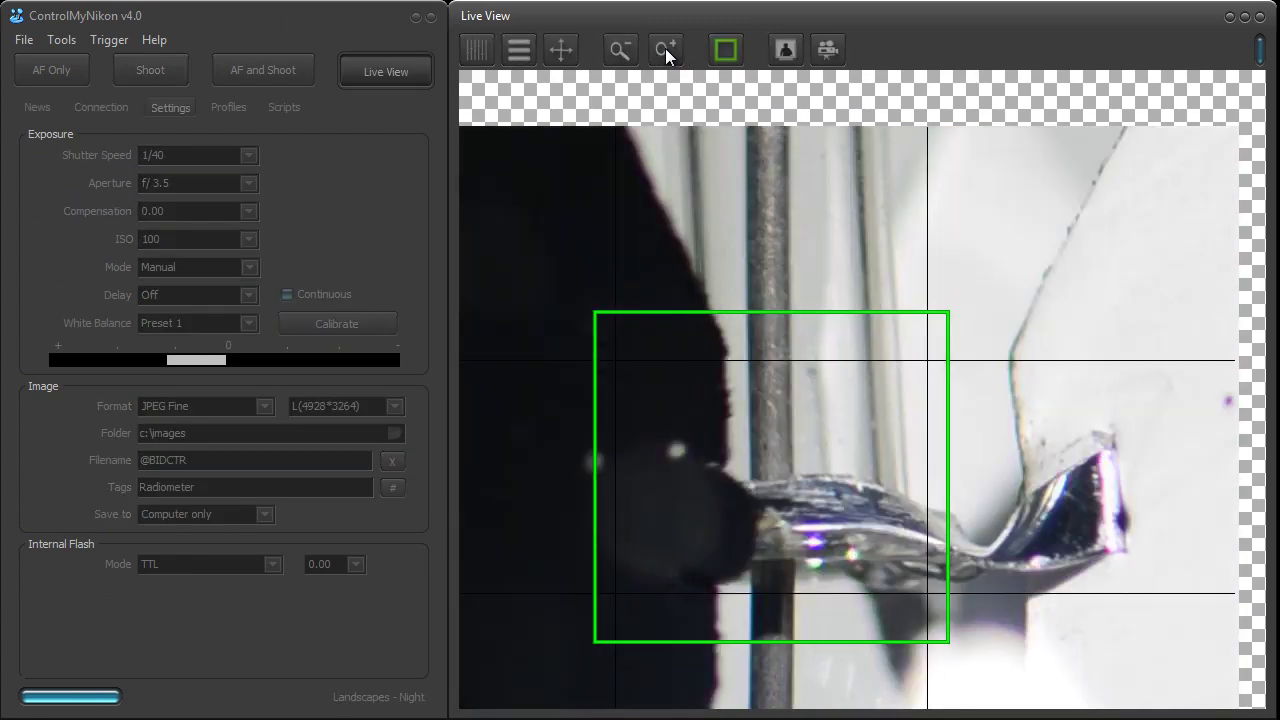
left_click(665, 48)
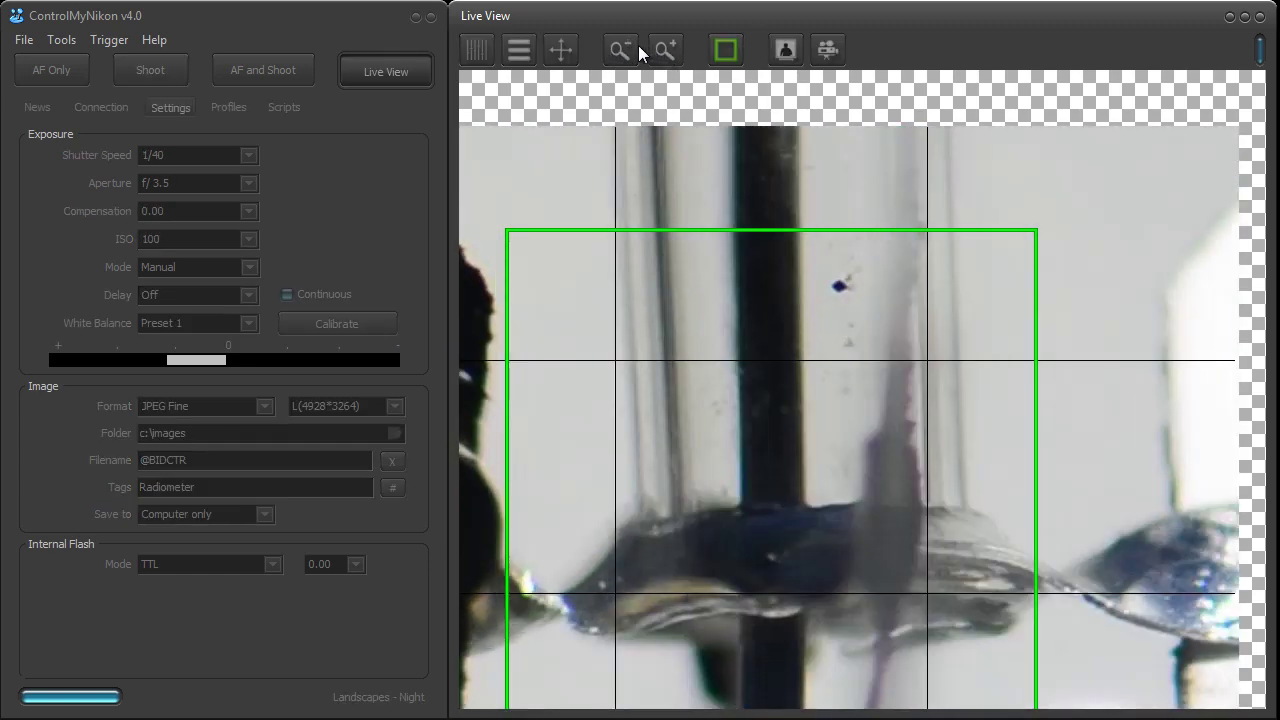
Zoom Live View fully back out and fit the picture to the window
left_click(636, 46)
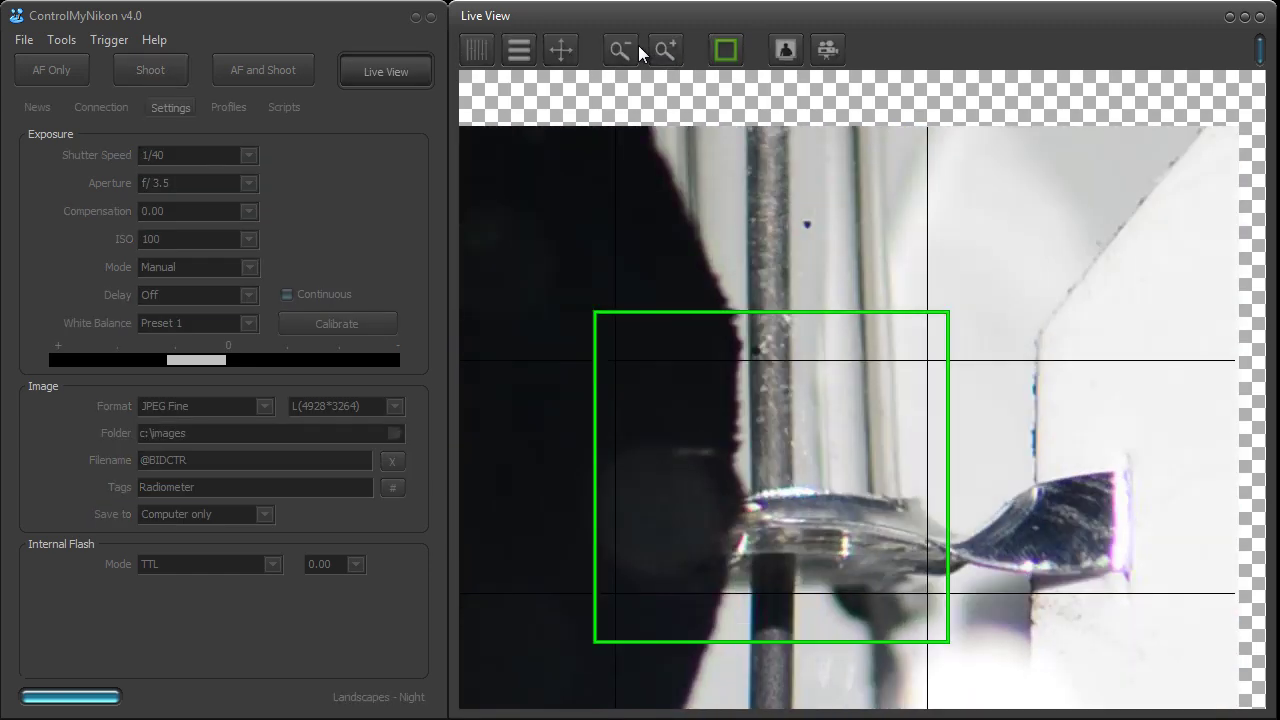
left_click(638, 45)
left_click(638, 45)
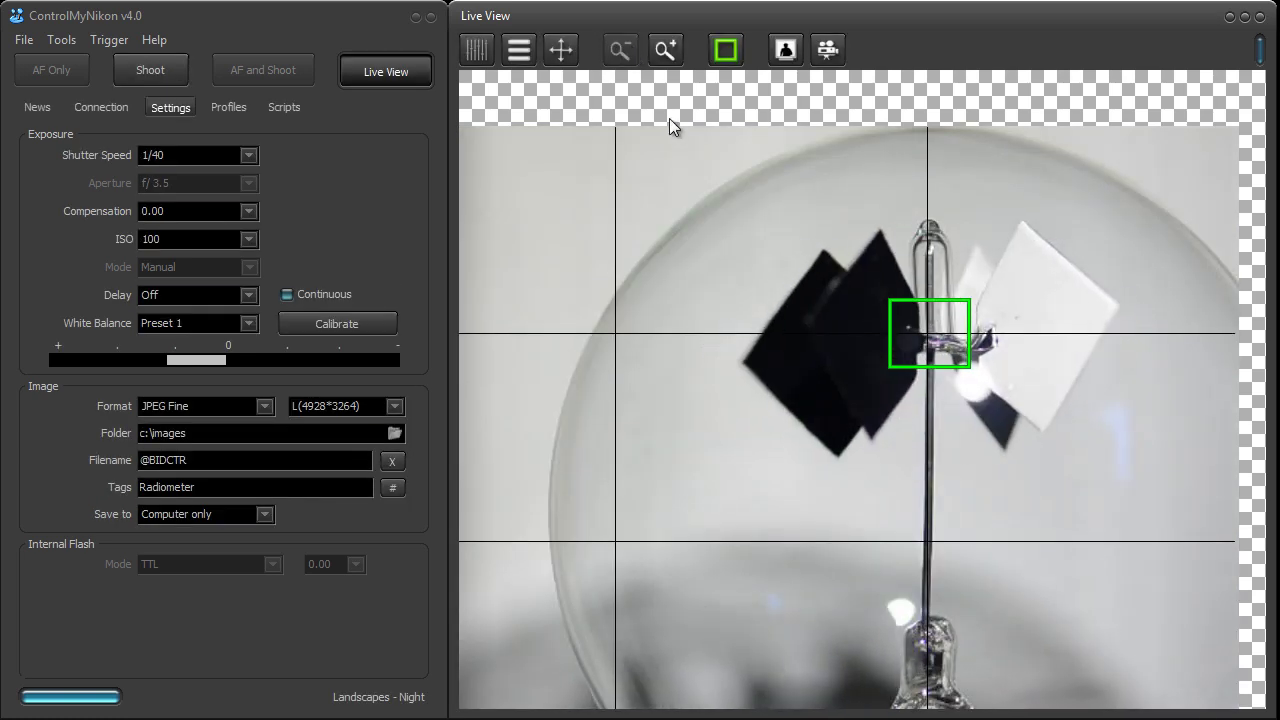
left_click(566, 52)
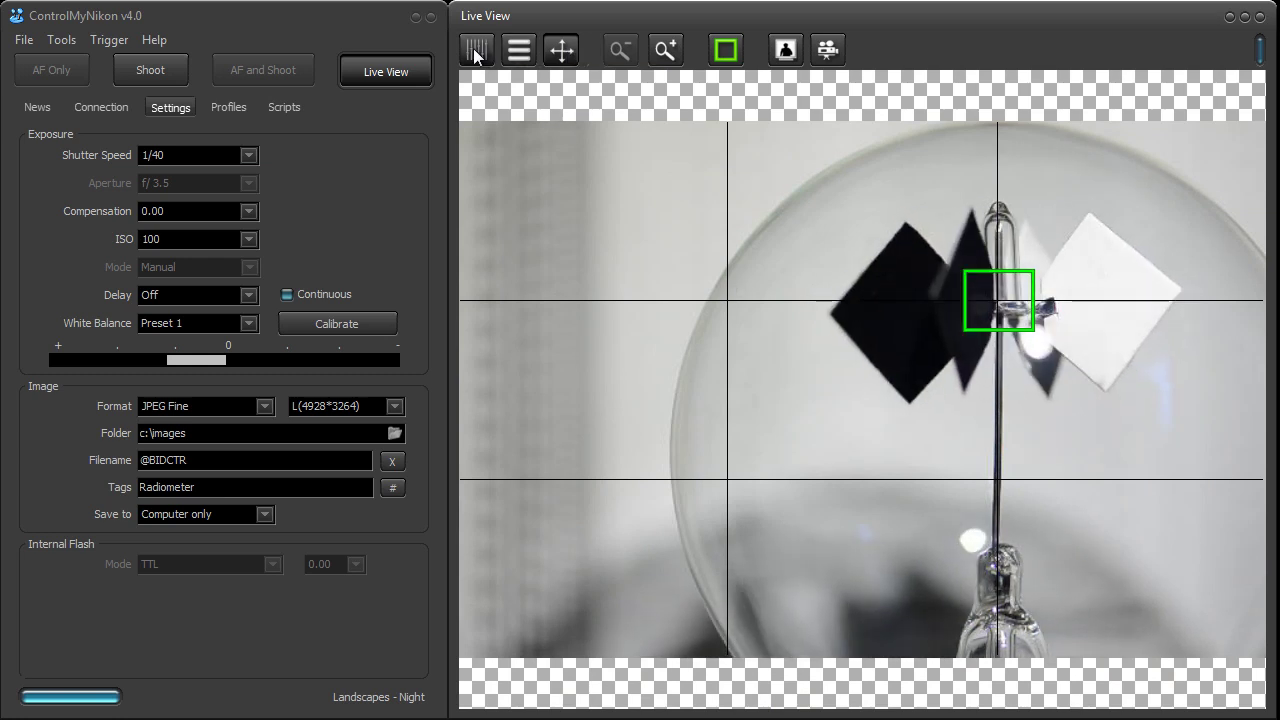
Hide all Live View overlays, show them again, and open the overlay settings with the Focus Stacking section collapsed
left_click(522, 53)
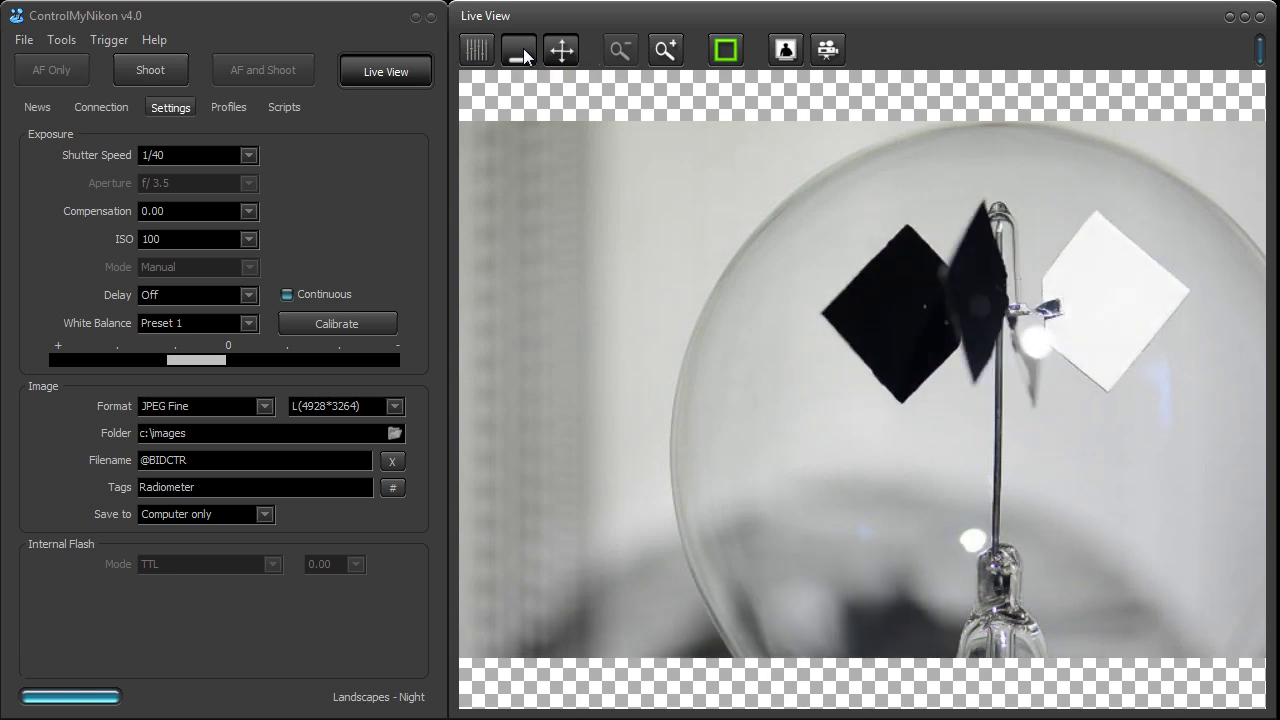
left_click(523, 48)
left_click(484, 49)
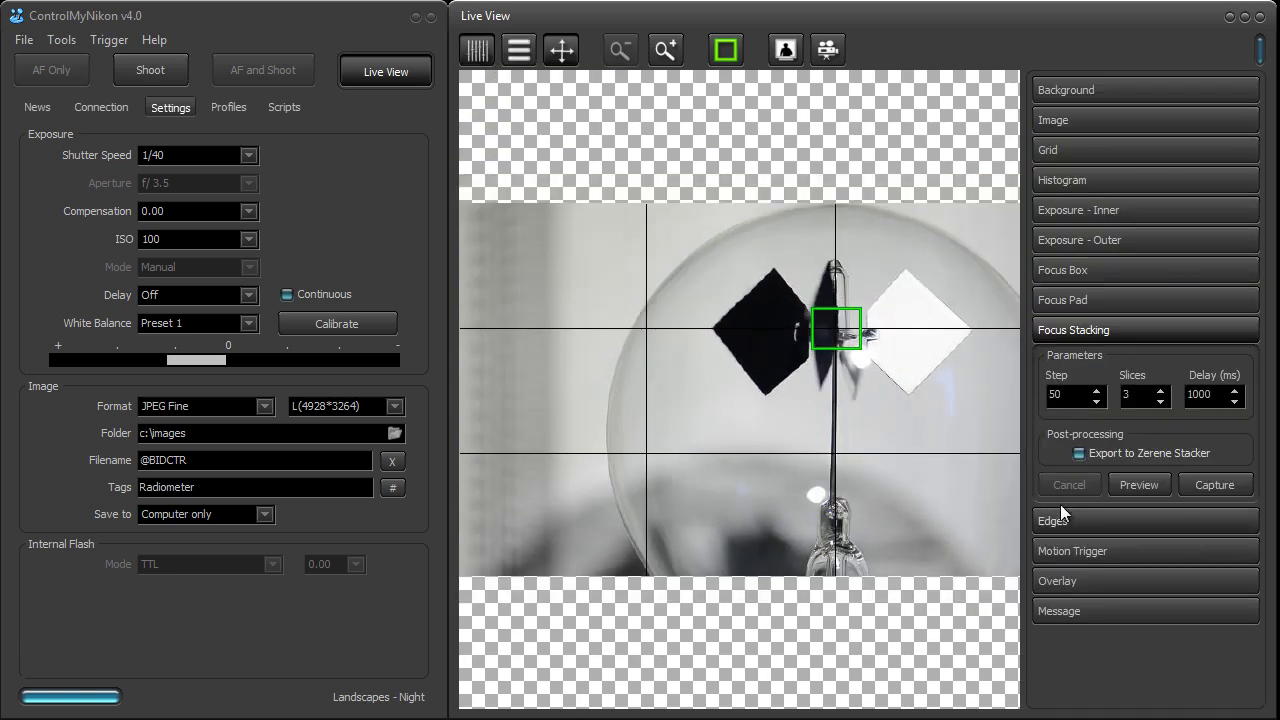
left_click(1079, 331)
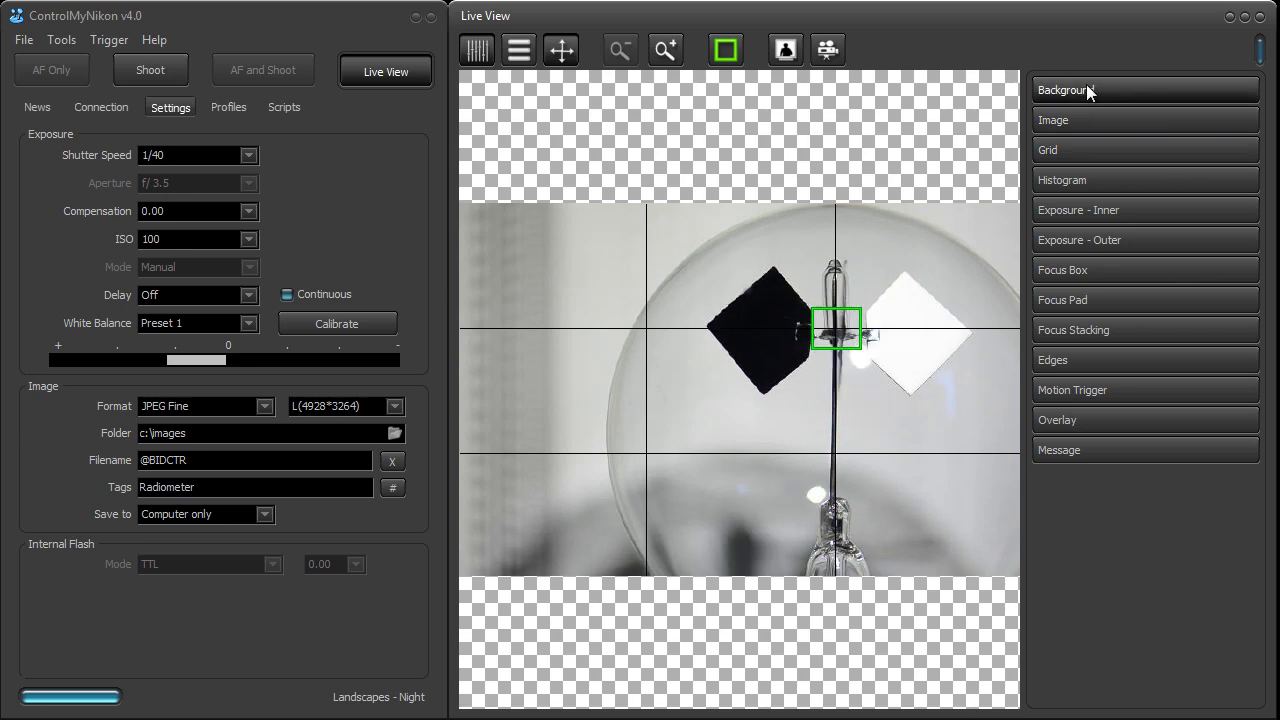
Disable the Grid and Focus Box overlays on the live picture
left_click(1086, 150)
left_click(1070, 176)
left_click(1074, 152)
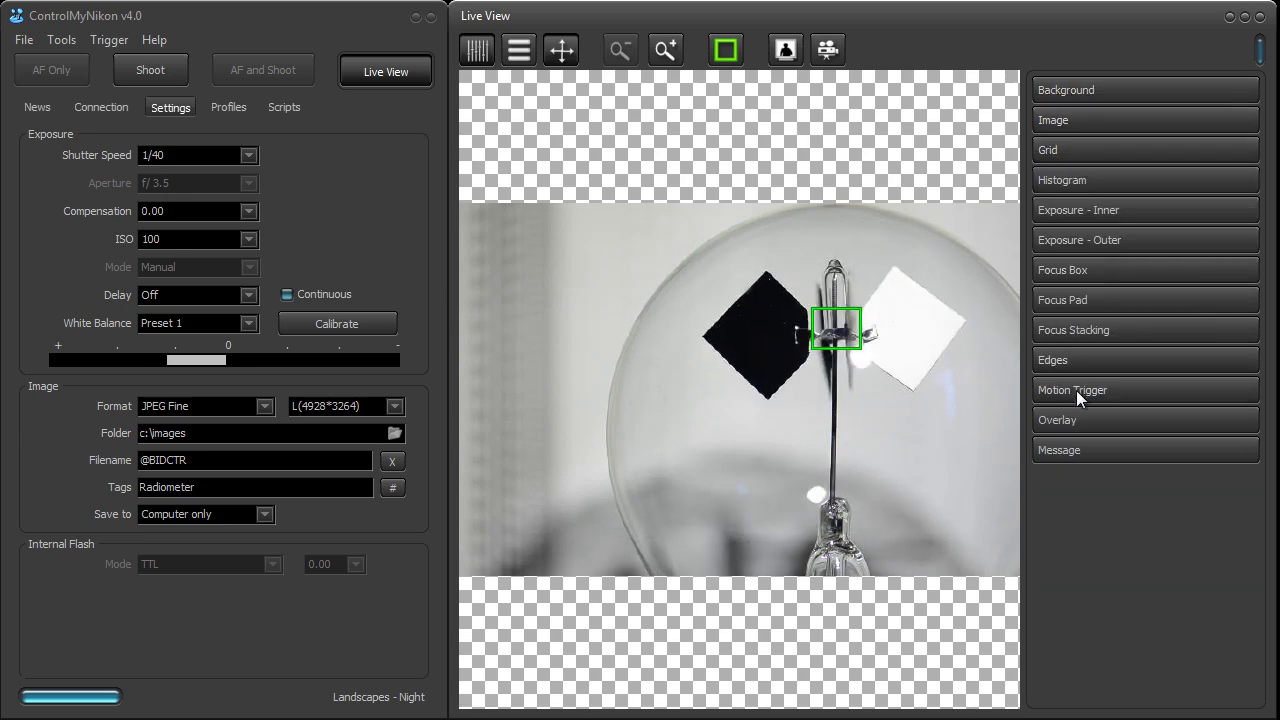
left_click(1084, 269)
left_click(1072, 296)
left_click(1089, 267)
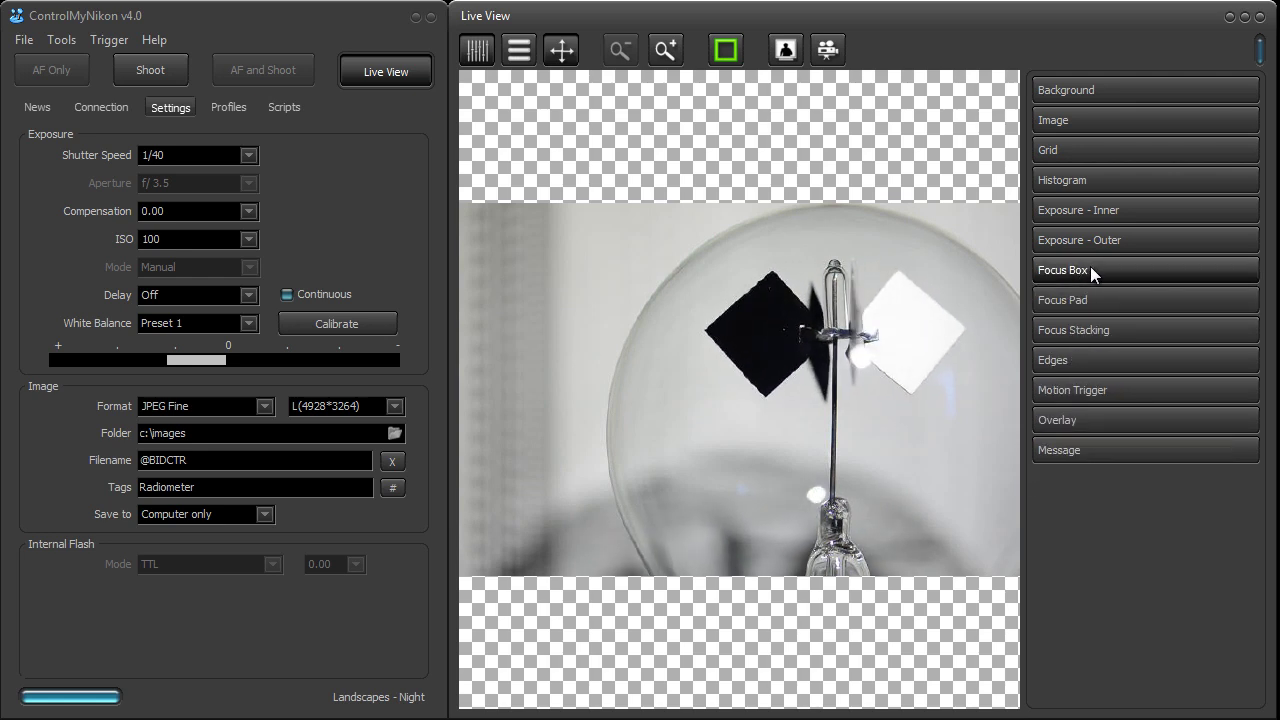
Change the Live View background to solid black and switch it back to the checkered pattern
left_click(1099, 89)
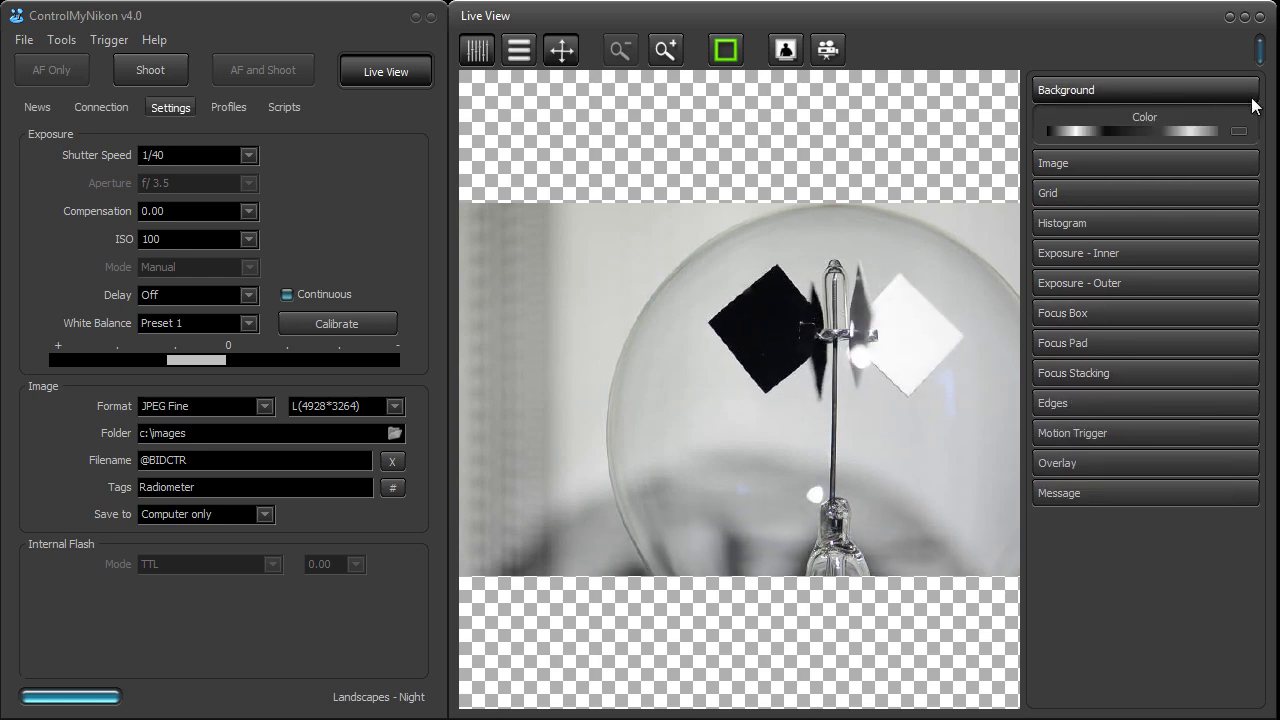
left_click(1244, 132)
left_click_drag(1185, 134, 1050, 136)
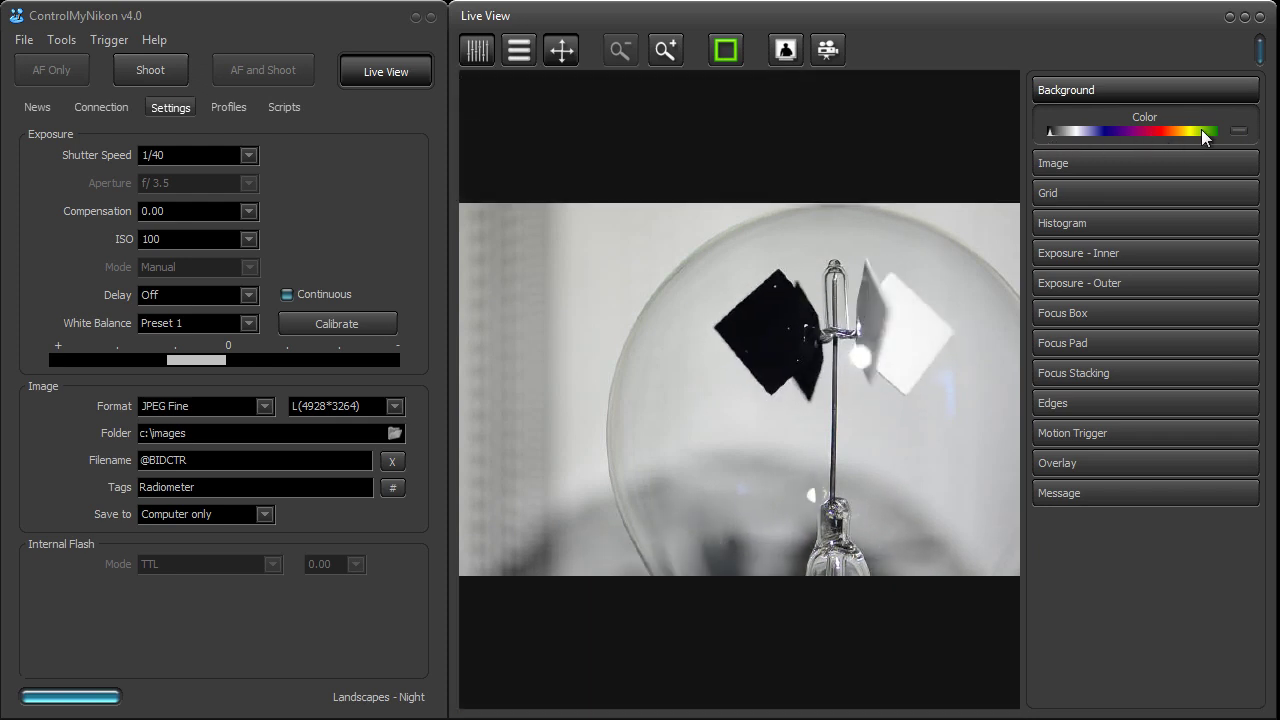
left_click(1244, 131)
left_click(1211, 94)
Turn off the live image and enable the Exposure - Inner overlay with its minimum set to 152
left_click(1149, 120)
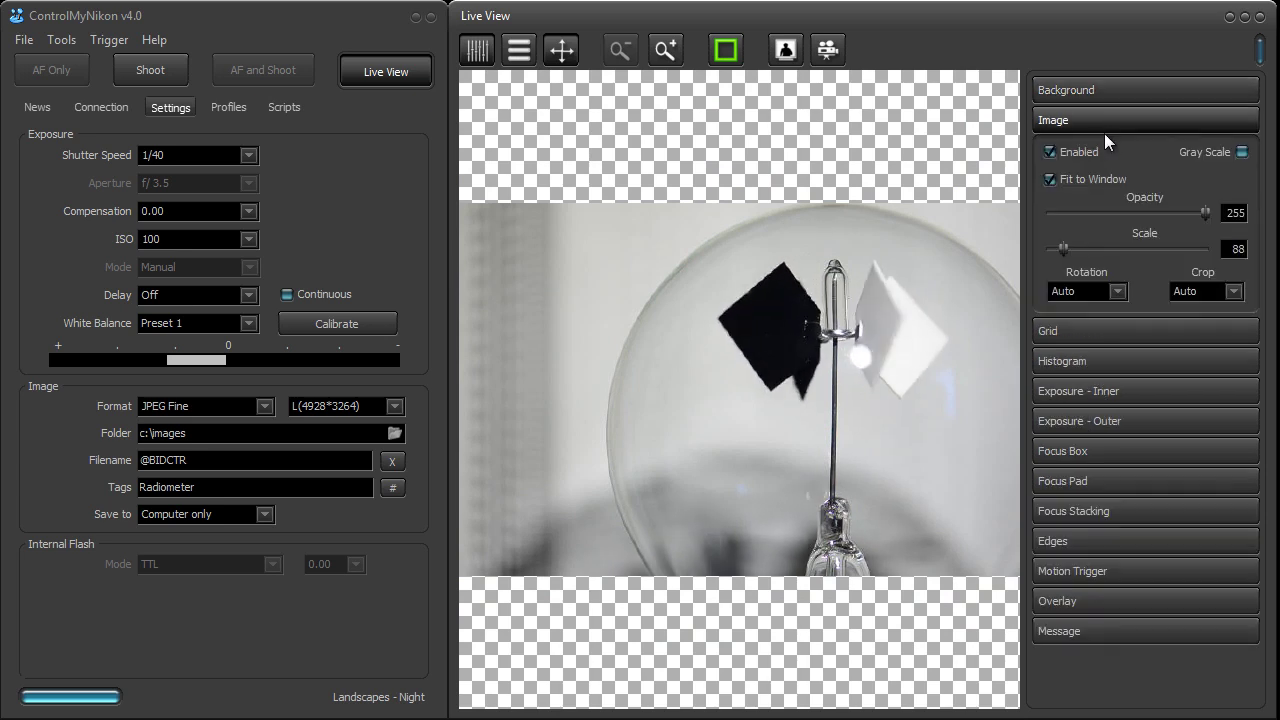
left_click(1077, 156)
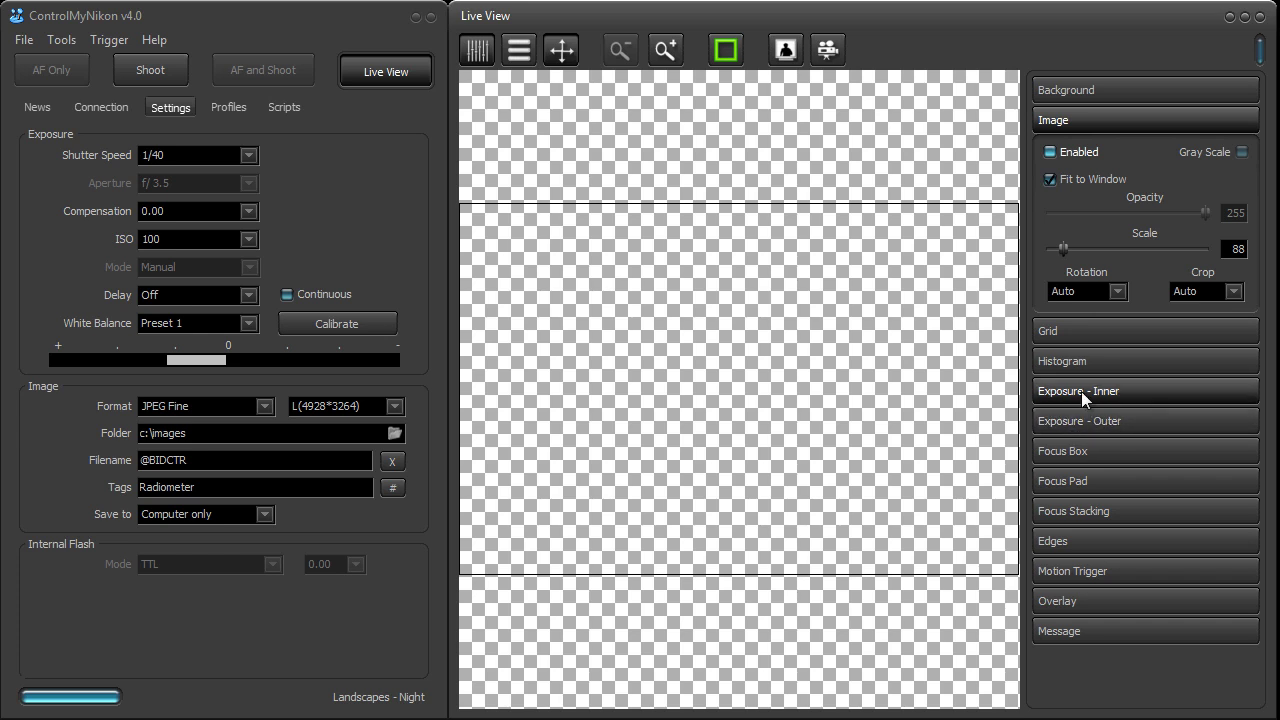
left_click(1084, 393)
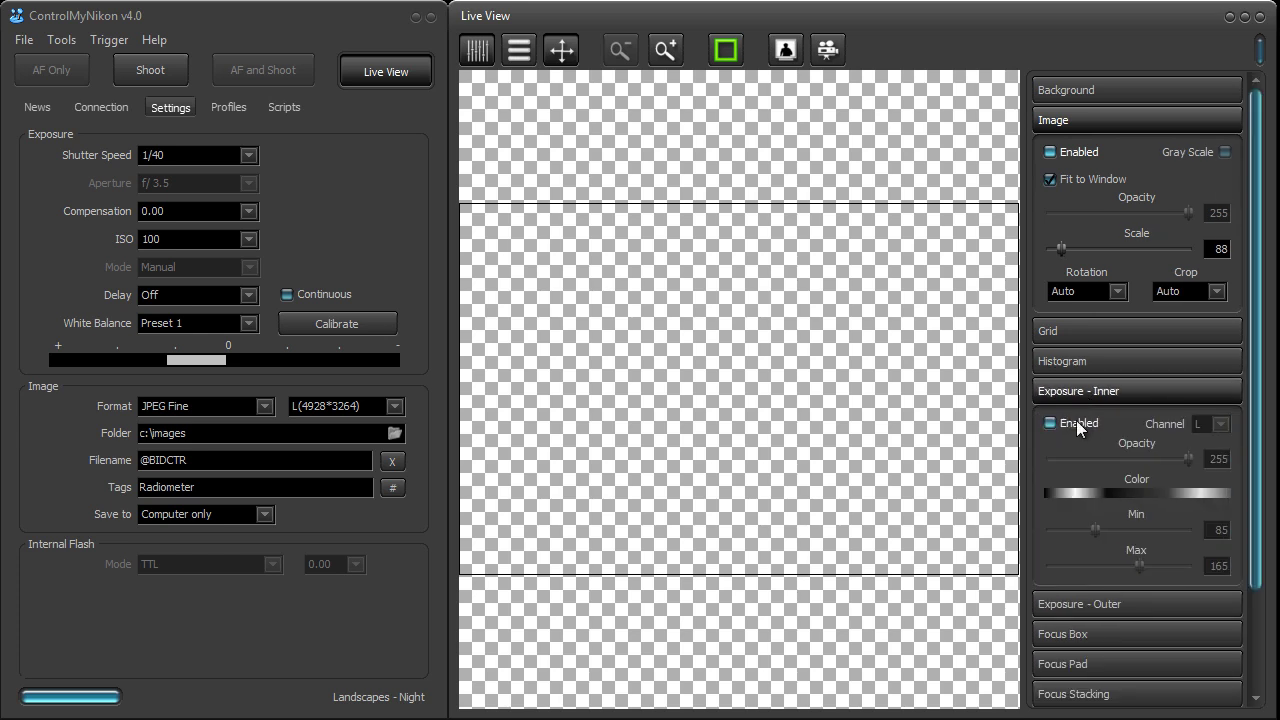
left_click(1076, 424)
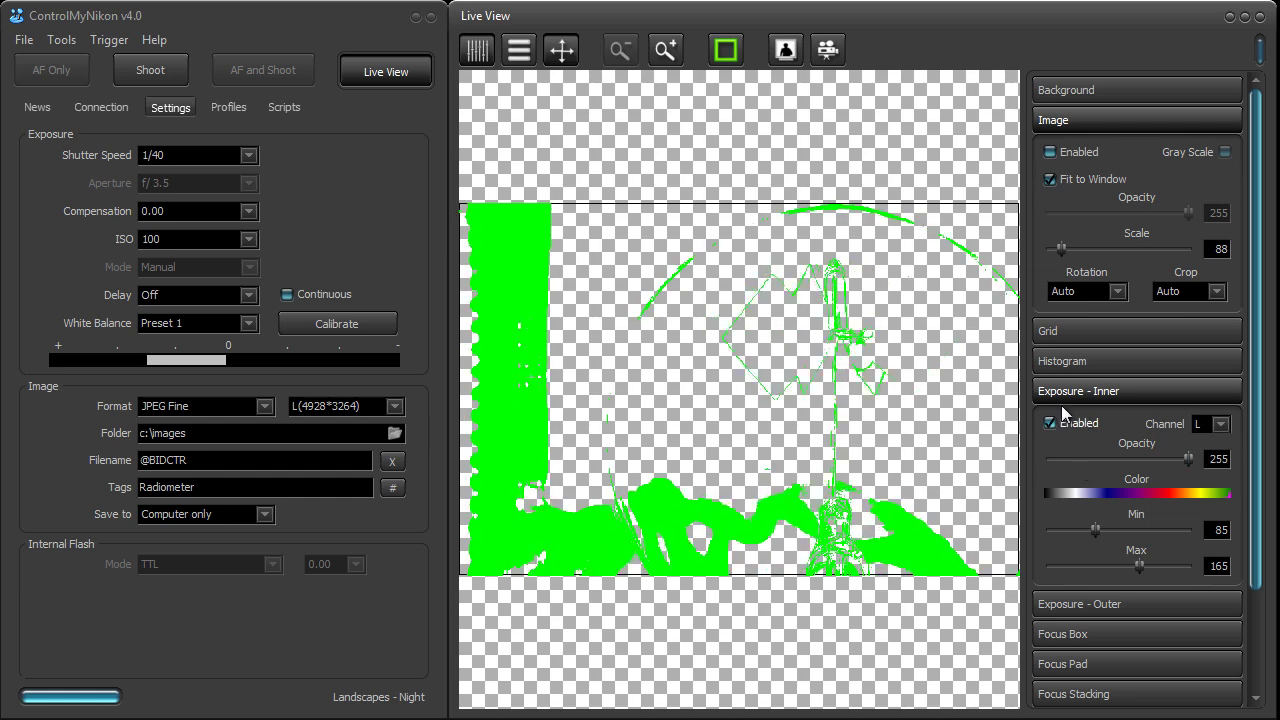
left_click_drag(1099, 526, 1136, 538)
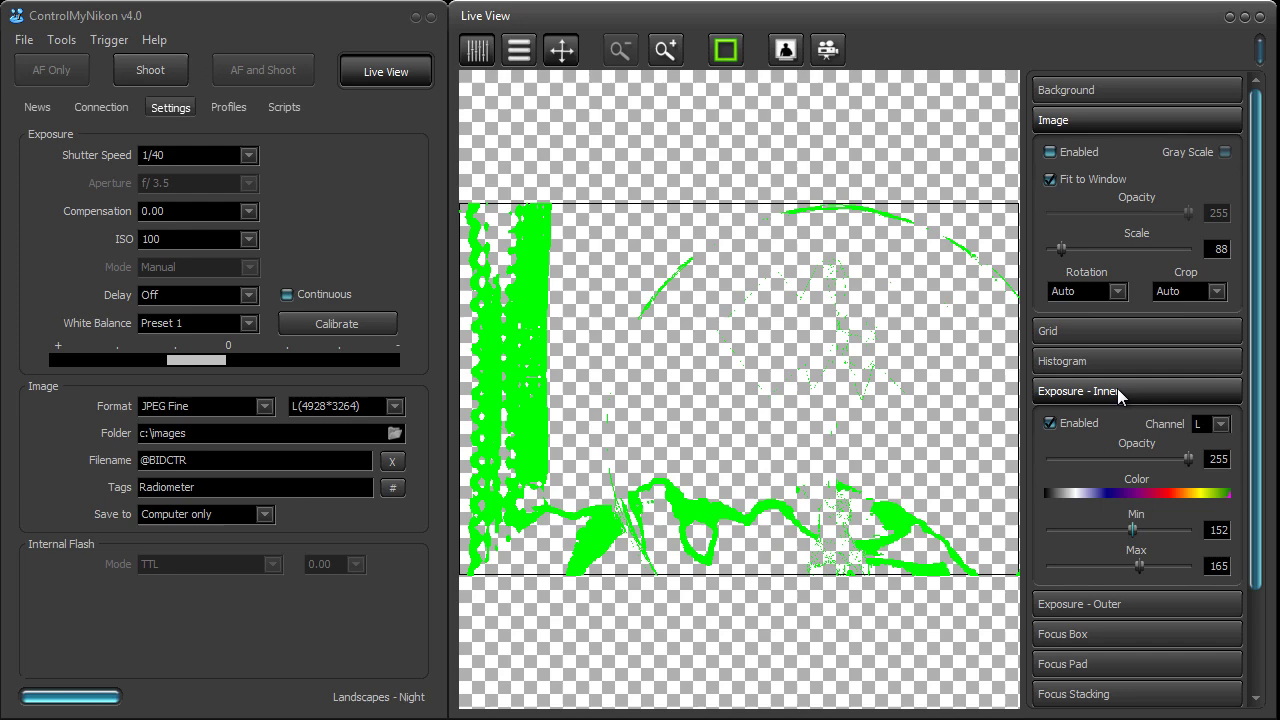
left_click(1077, 398)
Enable the Exposure - Outer overlay and turn the live image back on with an opacity of 118
left_click(1088, 424)
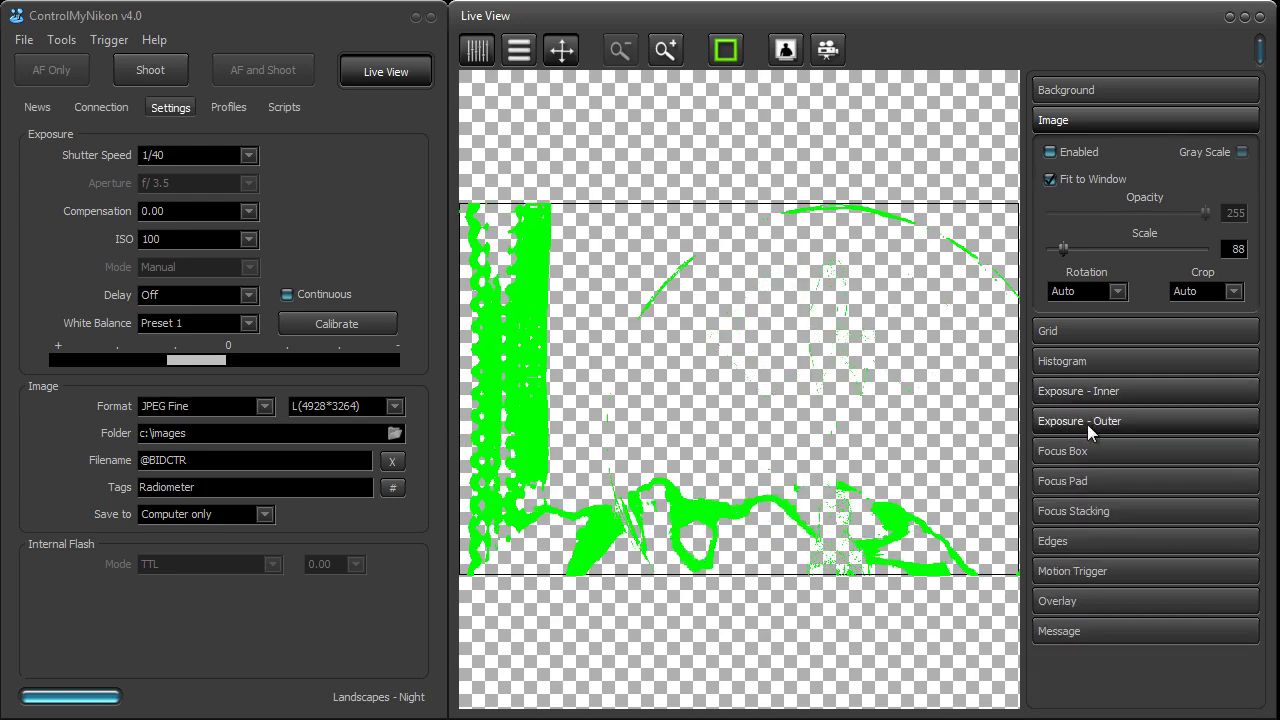
left_click(1068, 455)
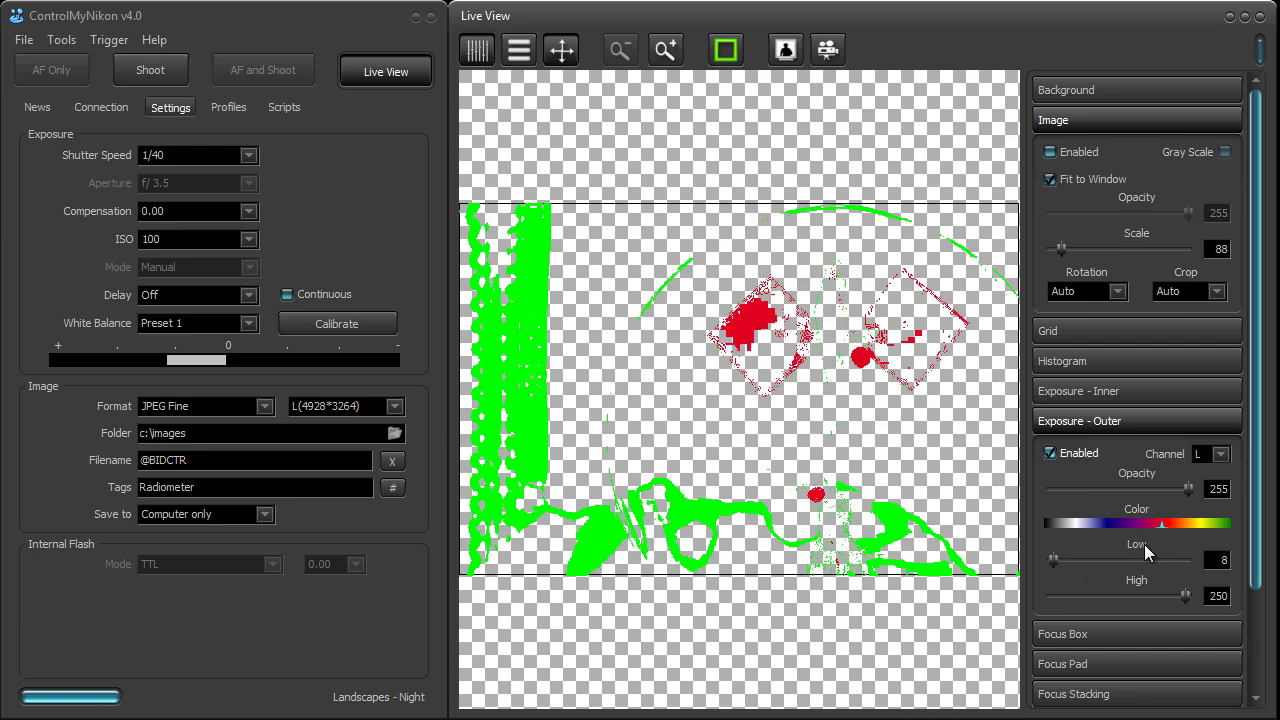
left_click(1058, 421)
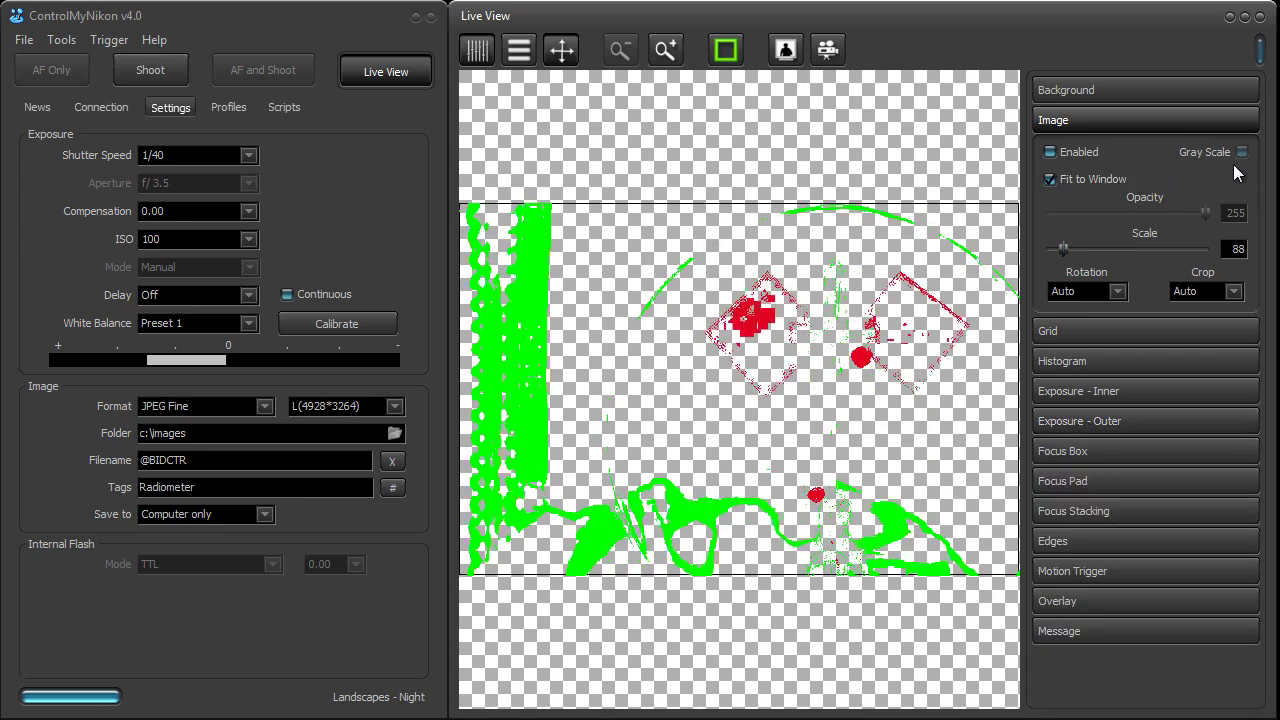
left_click(1070, 154)
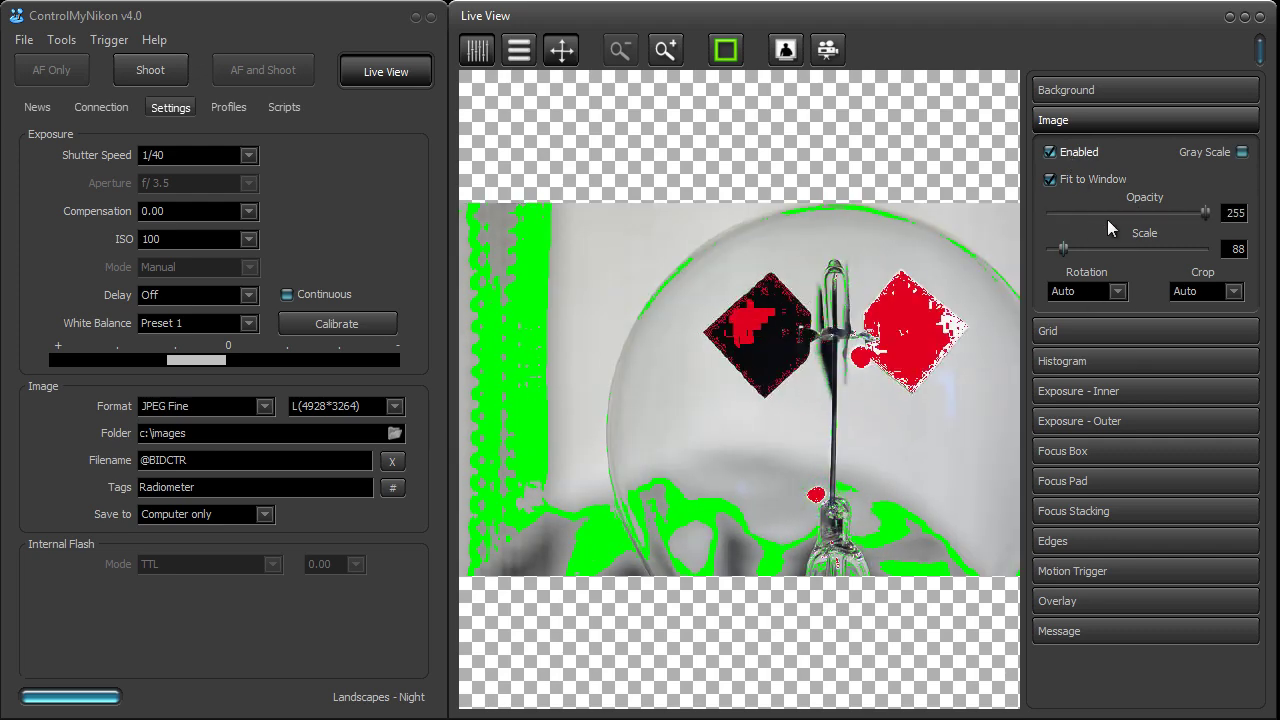
left_click_drag(1213, 221, 1127, 222)
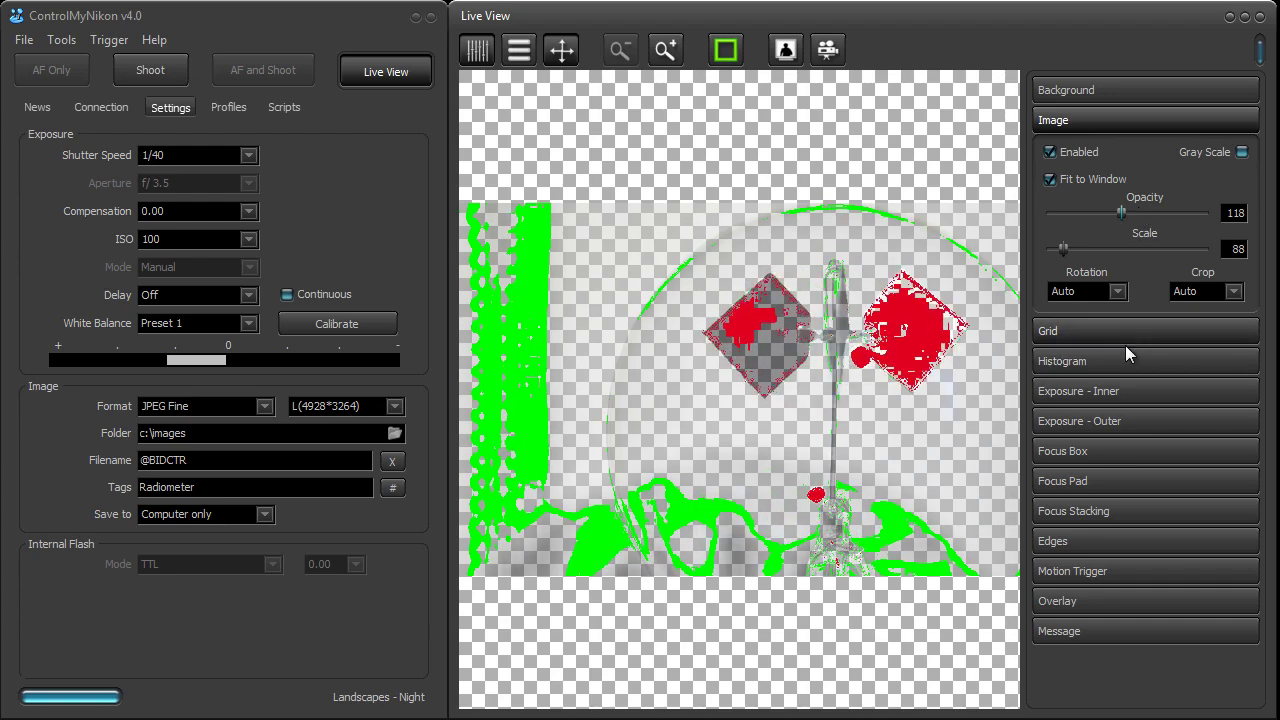
Disable the Exposure - Inner and Exposure - Outer overlays and set the live image's opacity to 255
left_click(1095, 391)
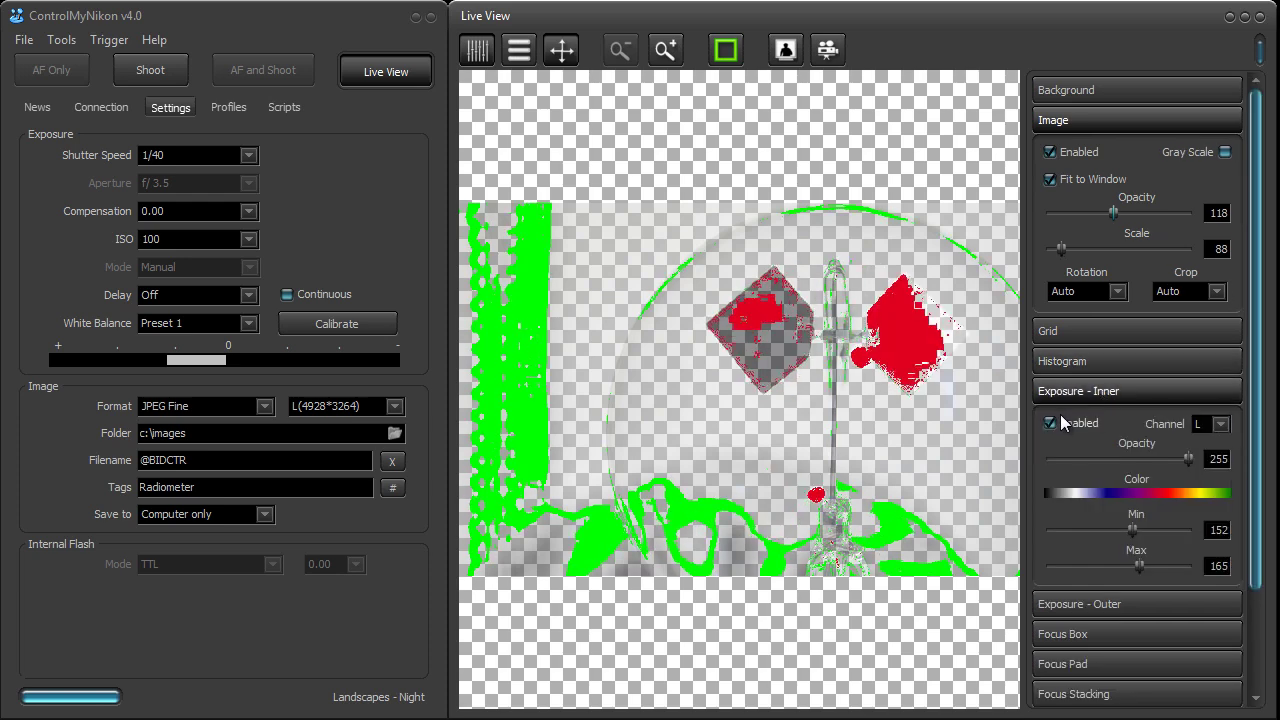
left_click(1066, 422)
left_click(1105, 603)
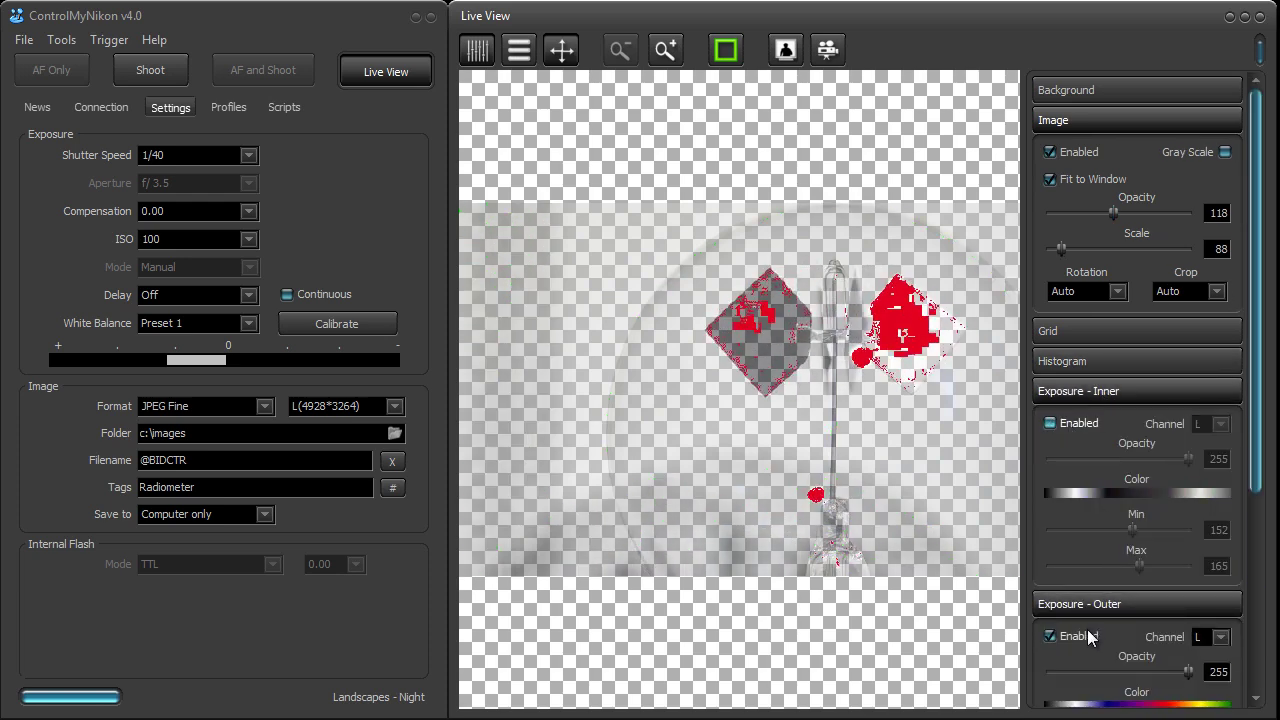
left_click(1078, 635)
left_click(1108, 604)
left_click(1095, 391)
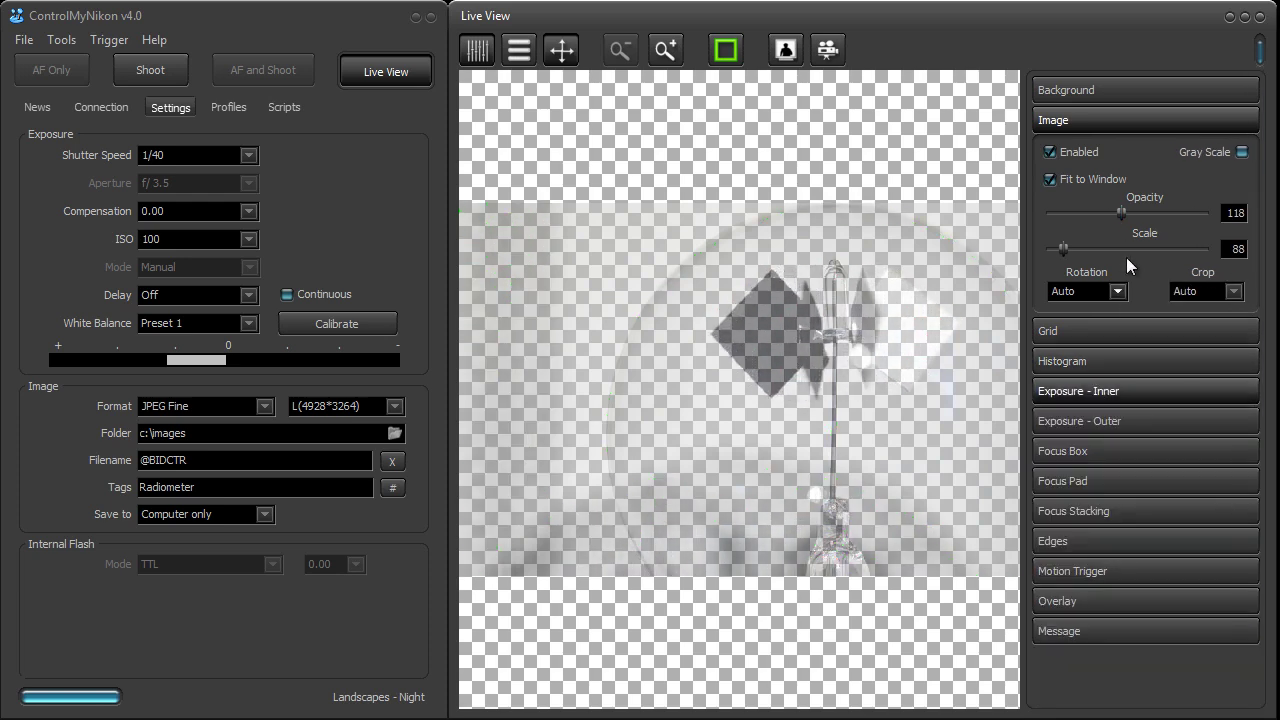
left_click_drag(1122, 212, 1205, 212)
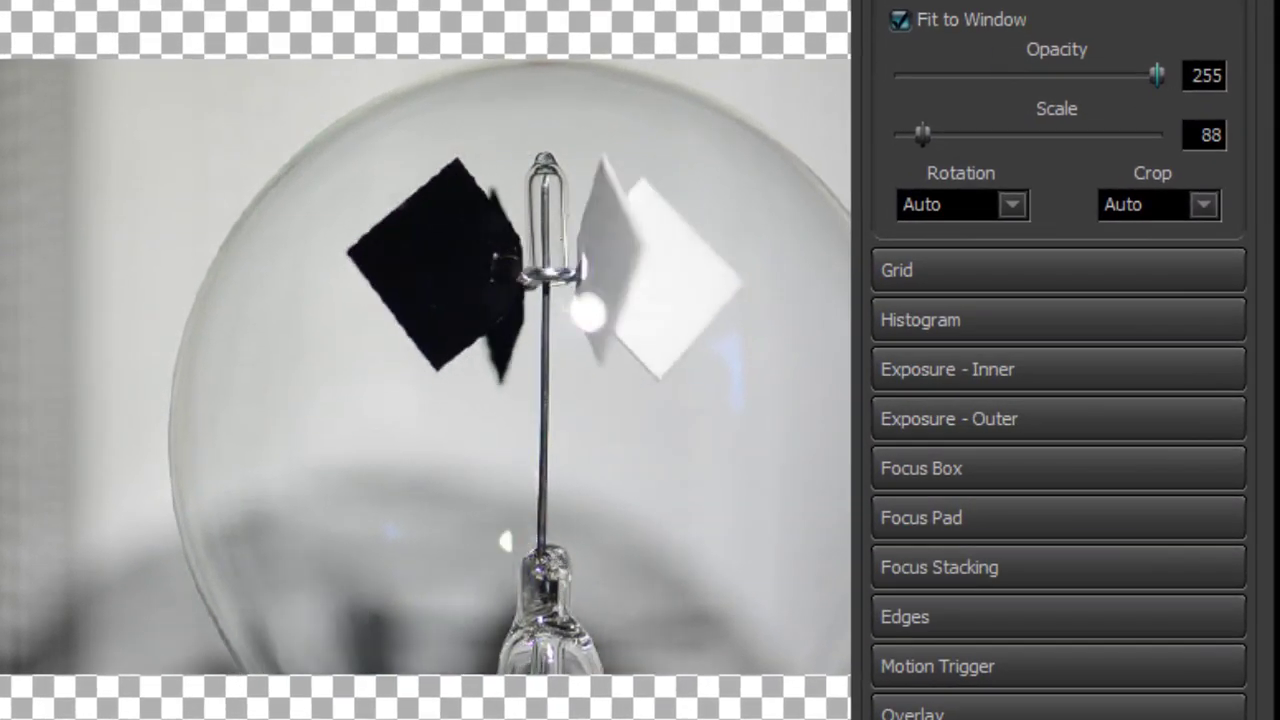
left_click(1000, 0)
Enable the Focus Box overlay and vary its opacity, ending at 255
left_click(966, 168)
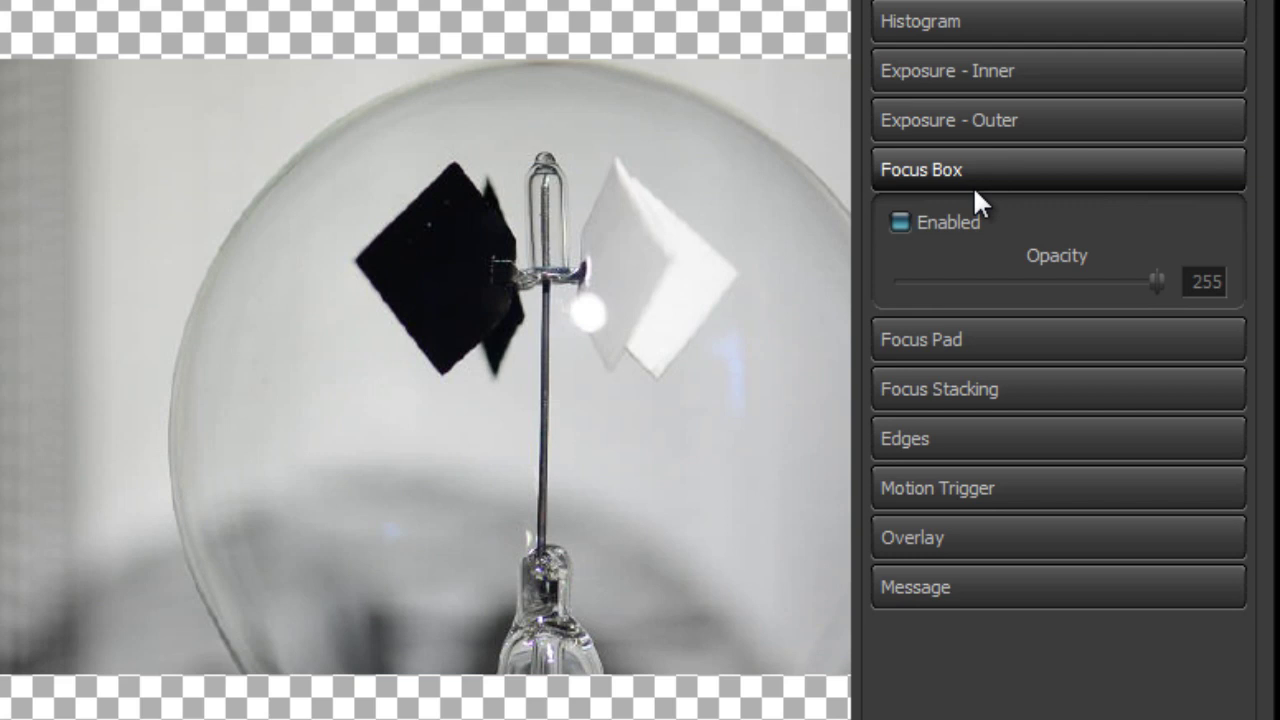
left_click(940, 222)
mouse_move(1156, 282)
left_mouse_down()
mouse_move(964, 283)
mouse_move(1165, 285)
left_mouse_up()
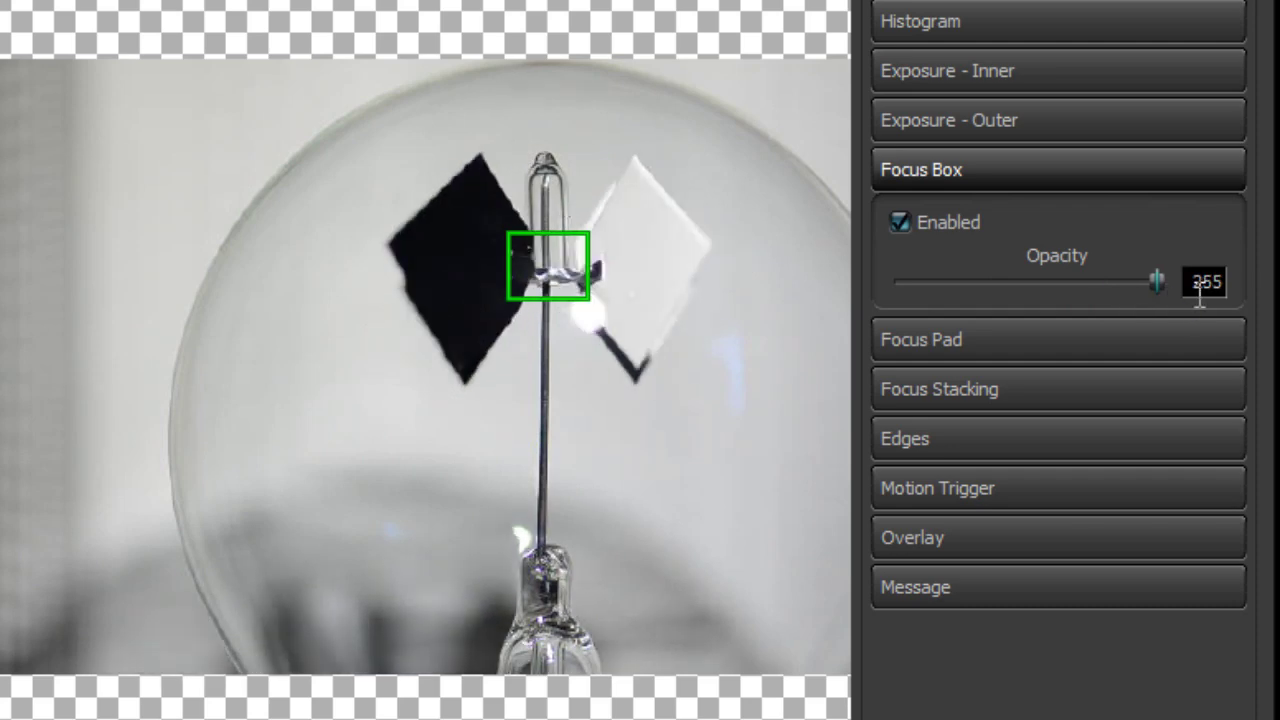
left_click(961, 175)
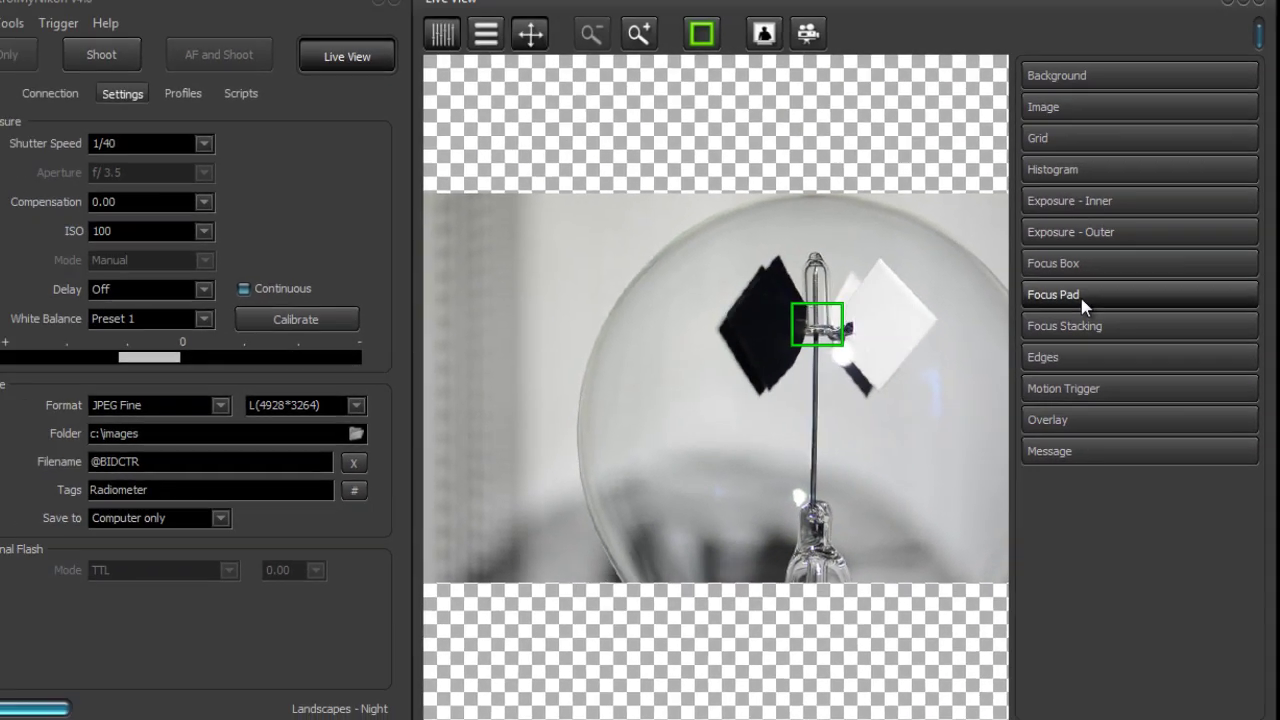
Enable the Focus Pad overlay and set its opacity to 165 and its color to yellow
left_click(966, 221)
left_click(1074, 334)
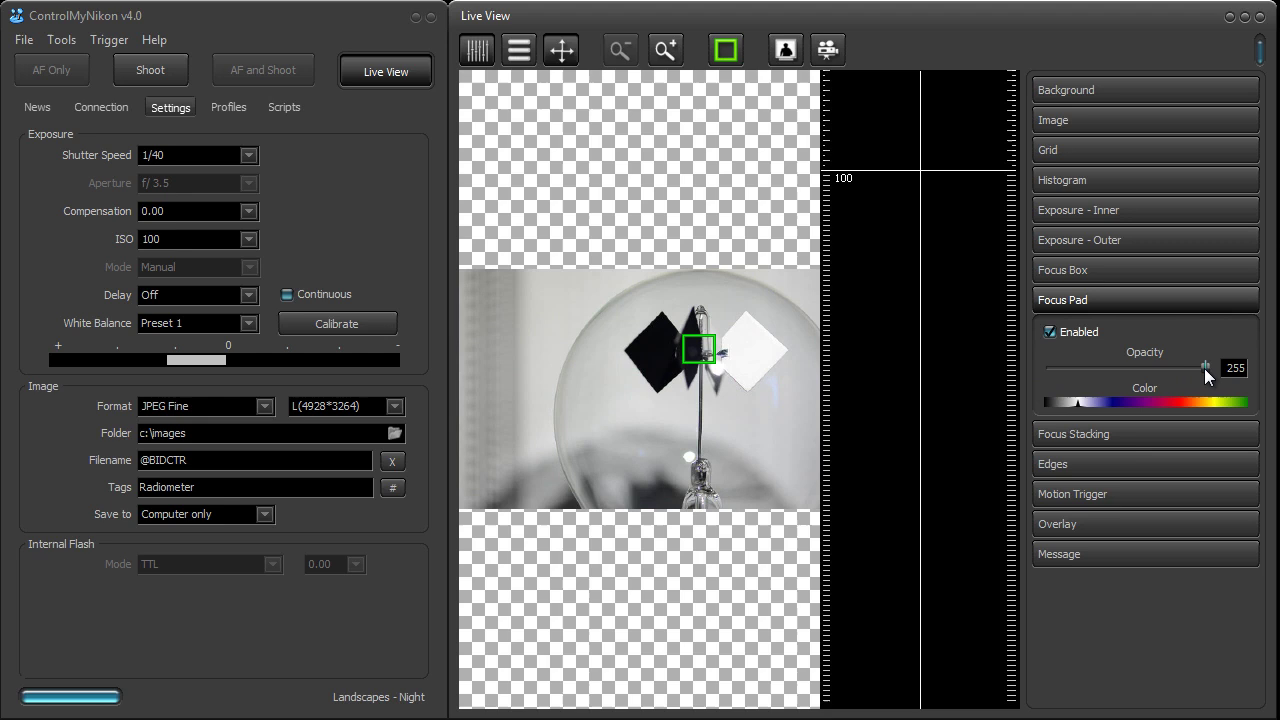
left_click_drag(1201, 377, 1155, 372)
left_click_drag(1115, 411, 1218, 408)
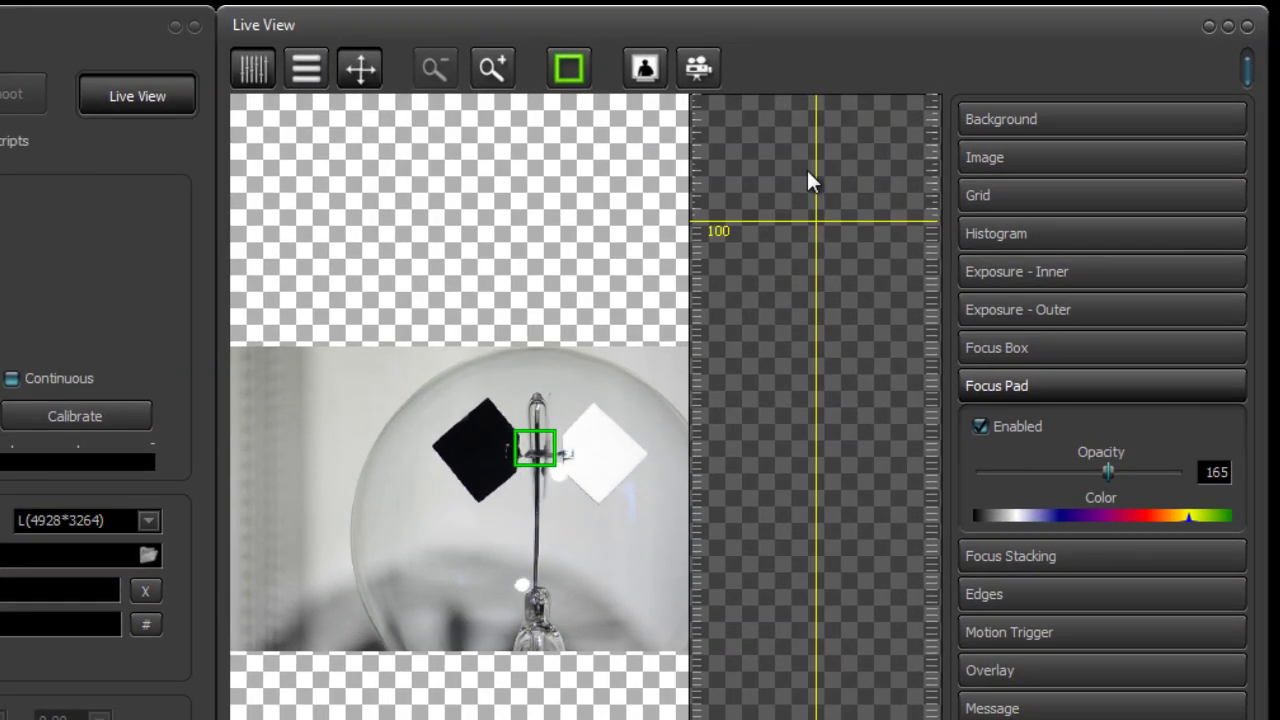
Drive the lens focus with the focus pad at amounts of 71, 17 and 488, and check the Focus Stacking parameters
left_click_drag(807, 171, 855, 184)
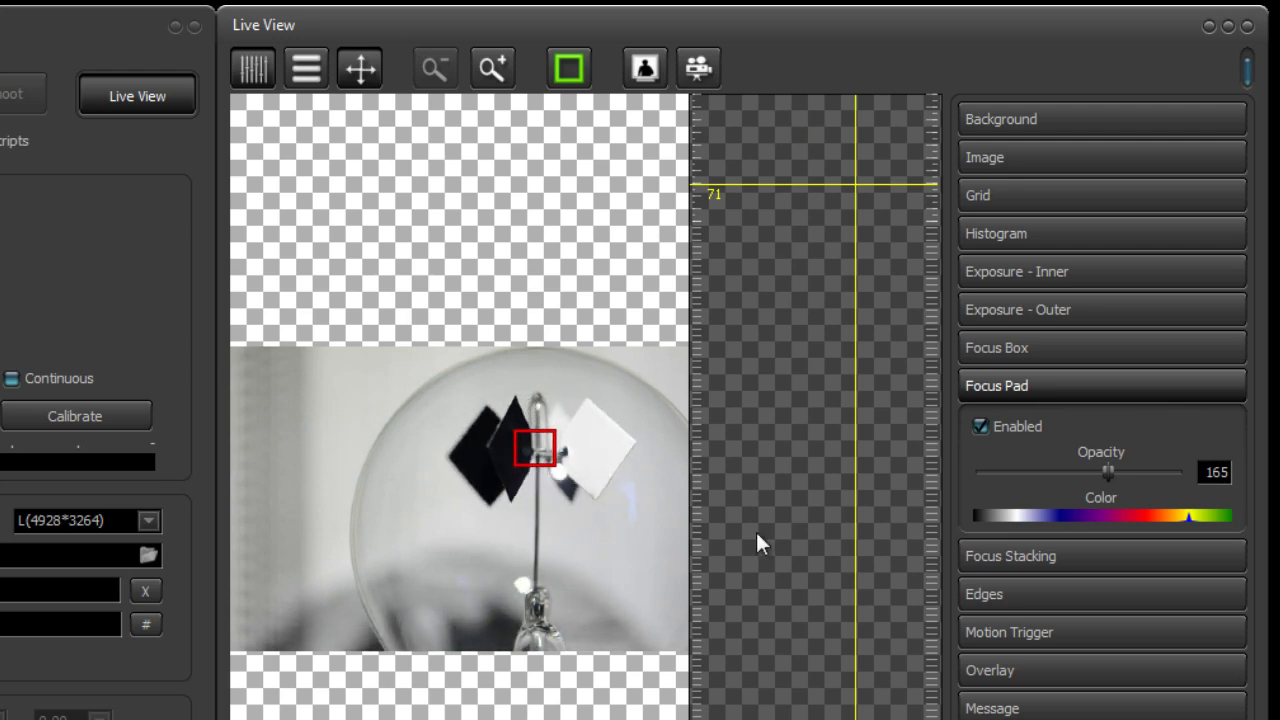
left_click_drag(796, 110, 815, 115)
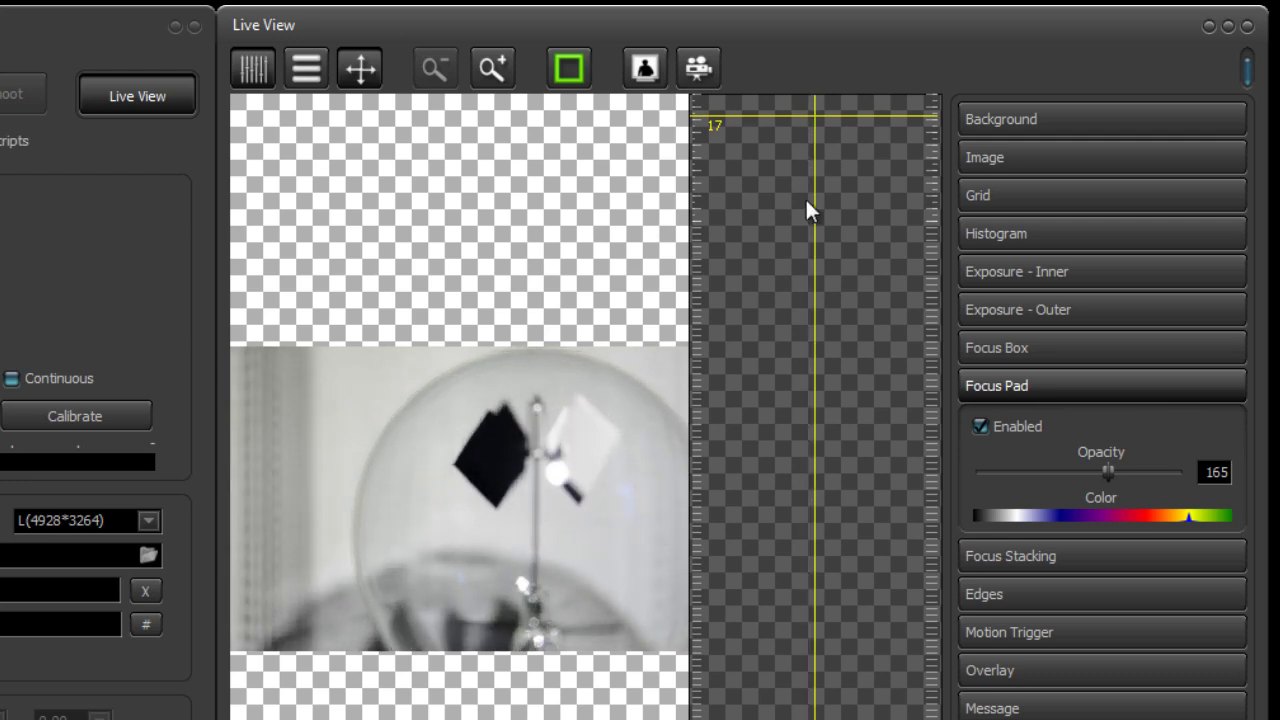
left_click(810, 467)
left_click_drag(810, 467, 805, 469)
left_click(802, 467)
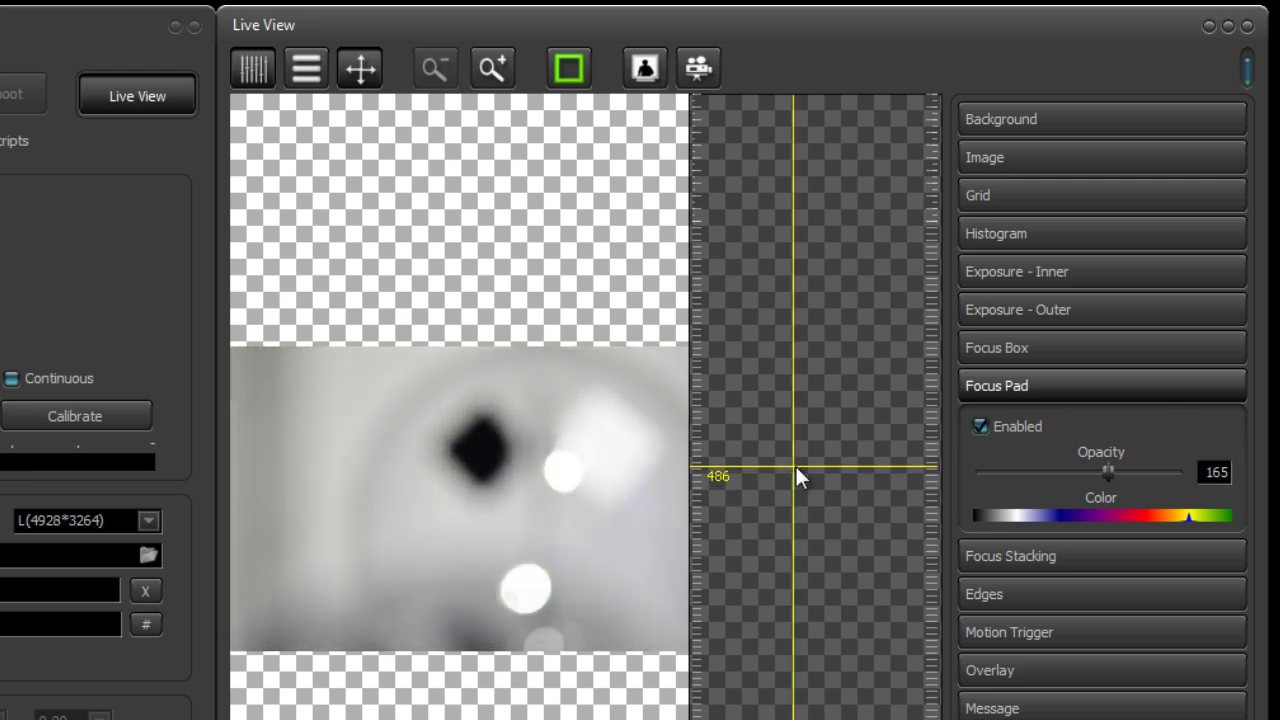
left_click(1007, 558)
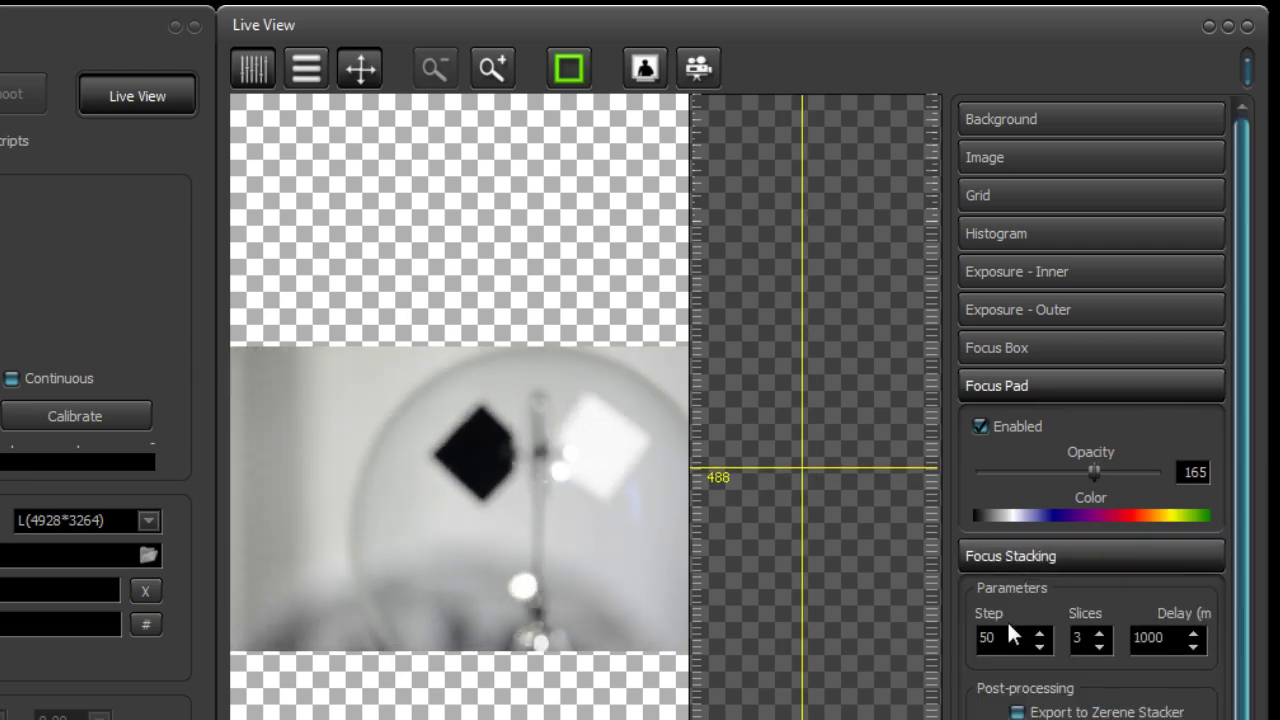
left_click(1013, 559)
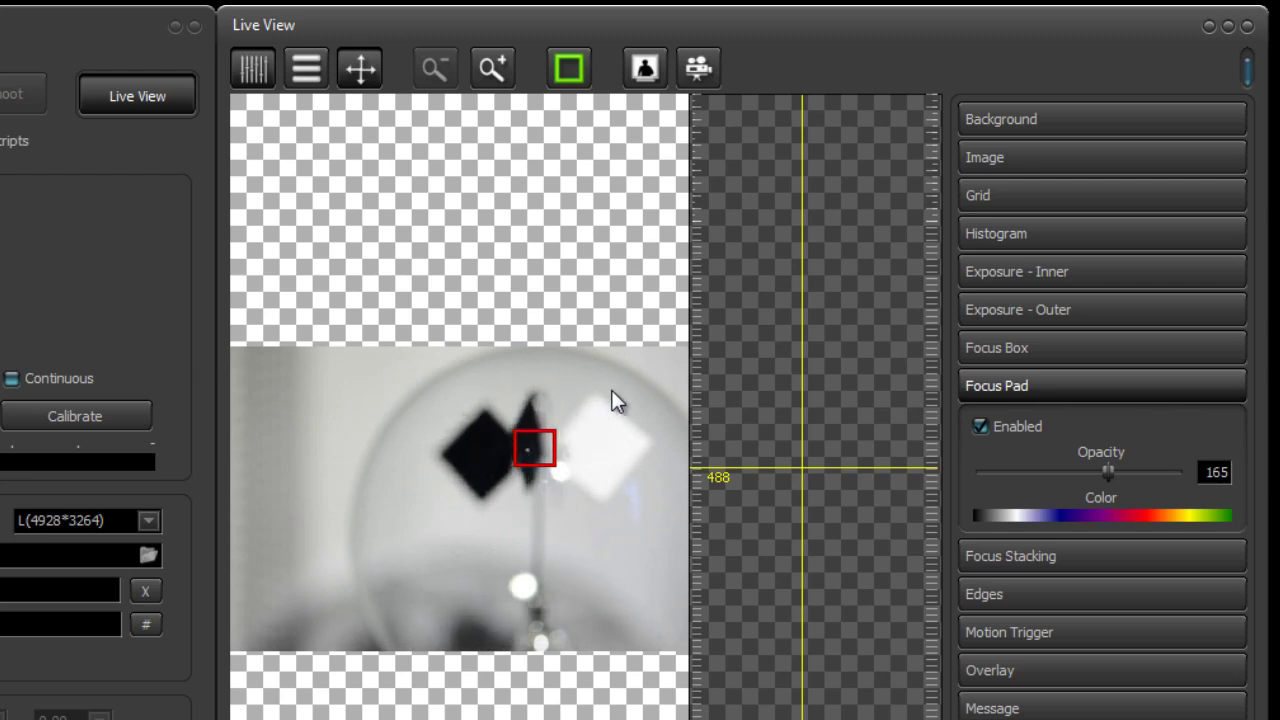
Refocus with the focus pad at 57, magnify the live image to the maximum, and fine-tune the focus at 41
left_click_drag(806, 152, 860, 166)
left_click(492, 67)
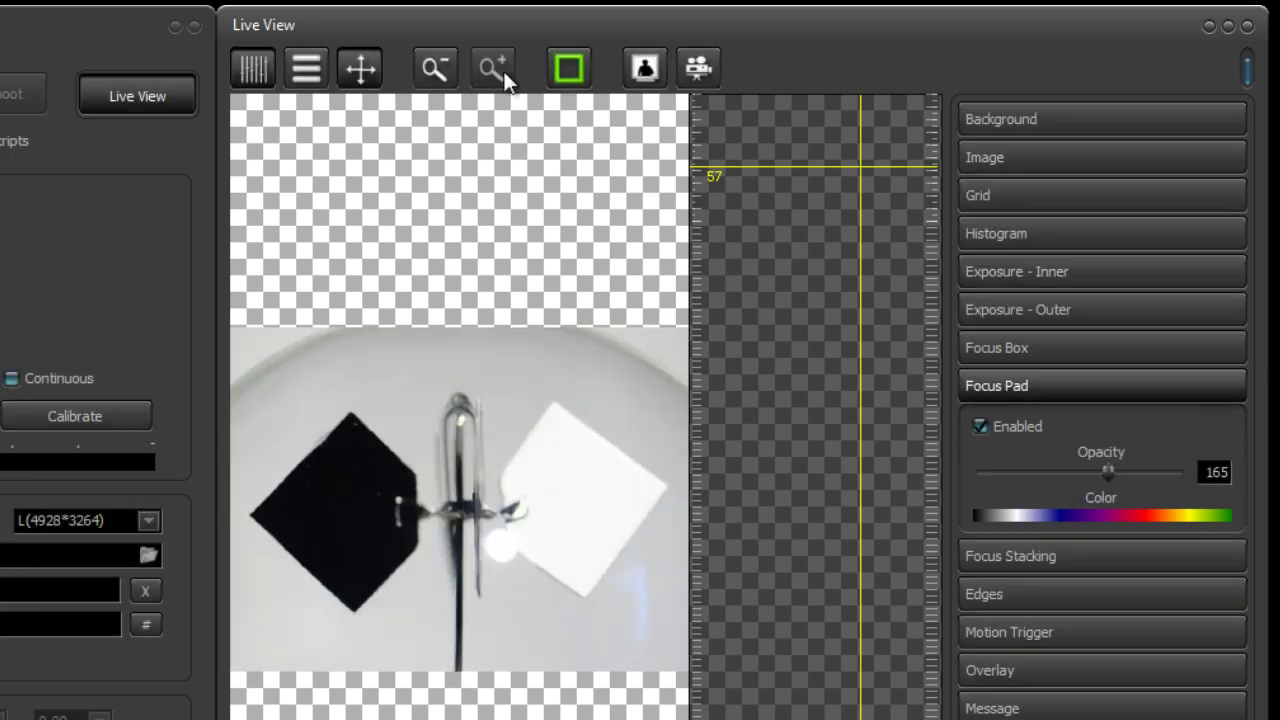
left_click(505, 76)
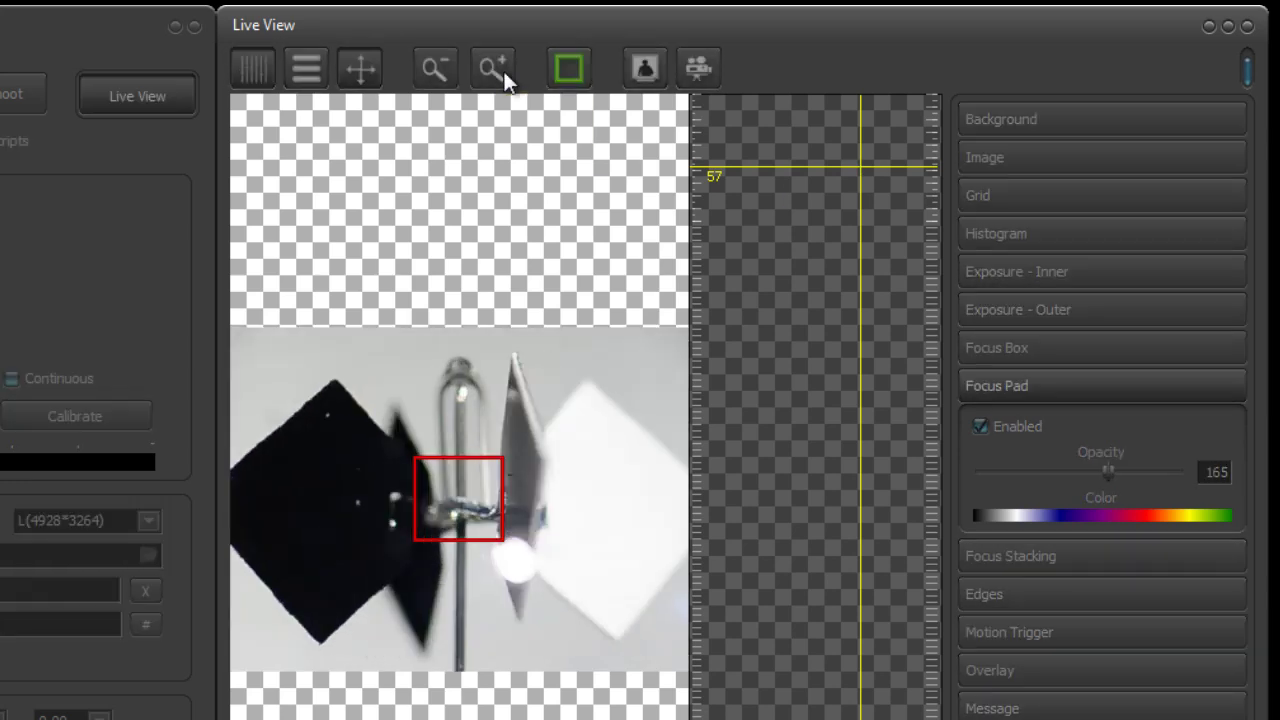
left_click(504, 71)
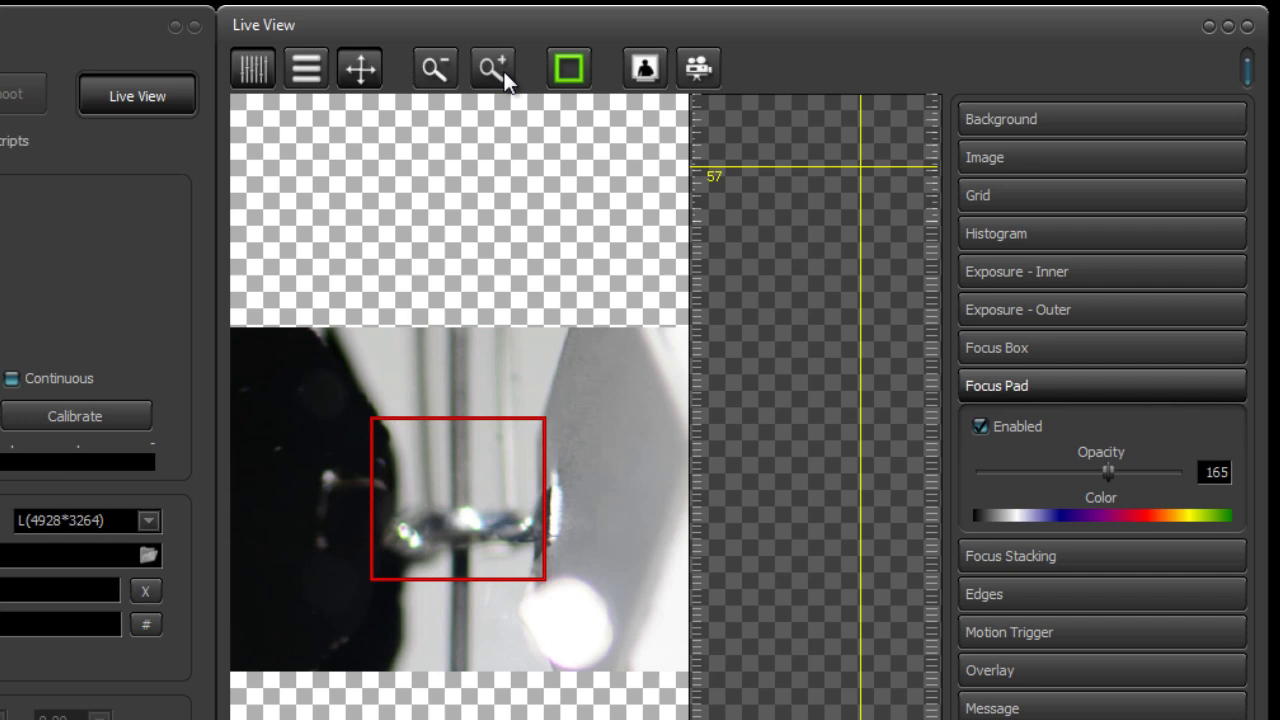
left_click(505, 78)
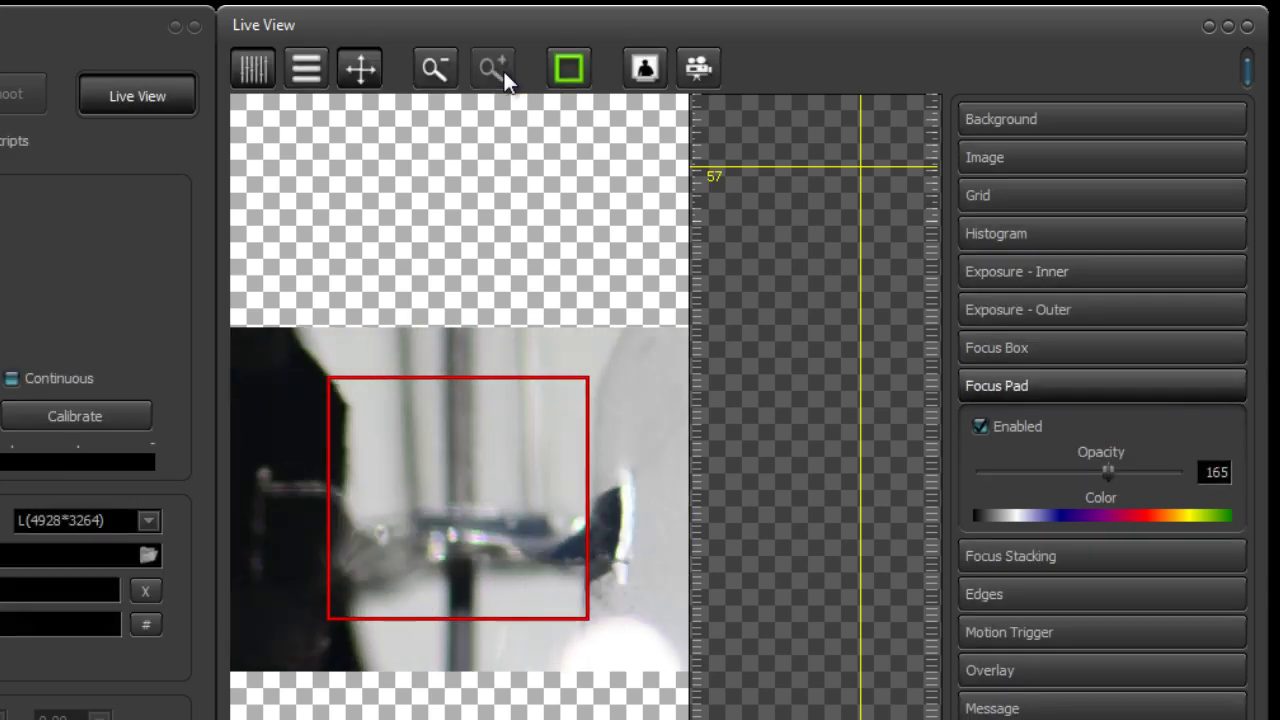
left_click(814, 147)
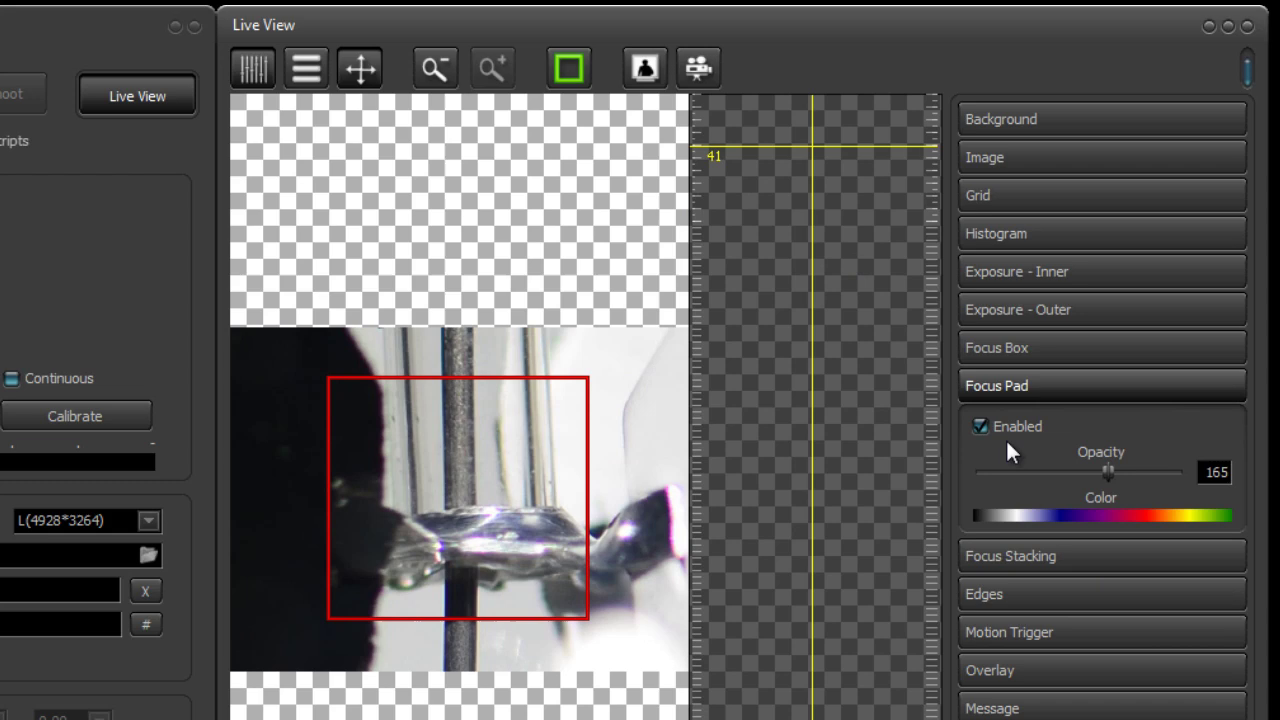
Disable the Focus Pad overlay and zoom the live image back out to the full frame
left_click(1016, 425)
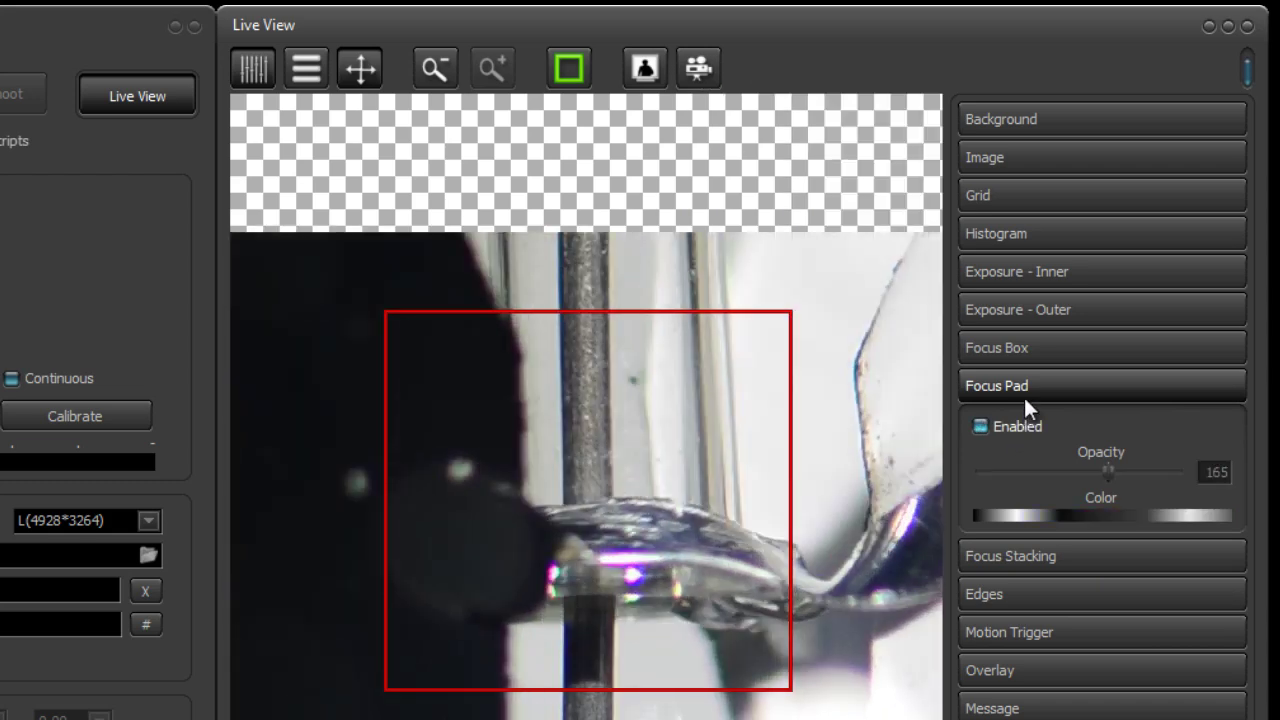
left_click(1026, 384)
left_click(443, 60)
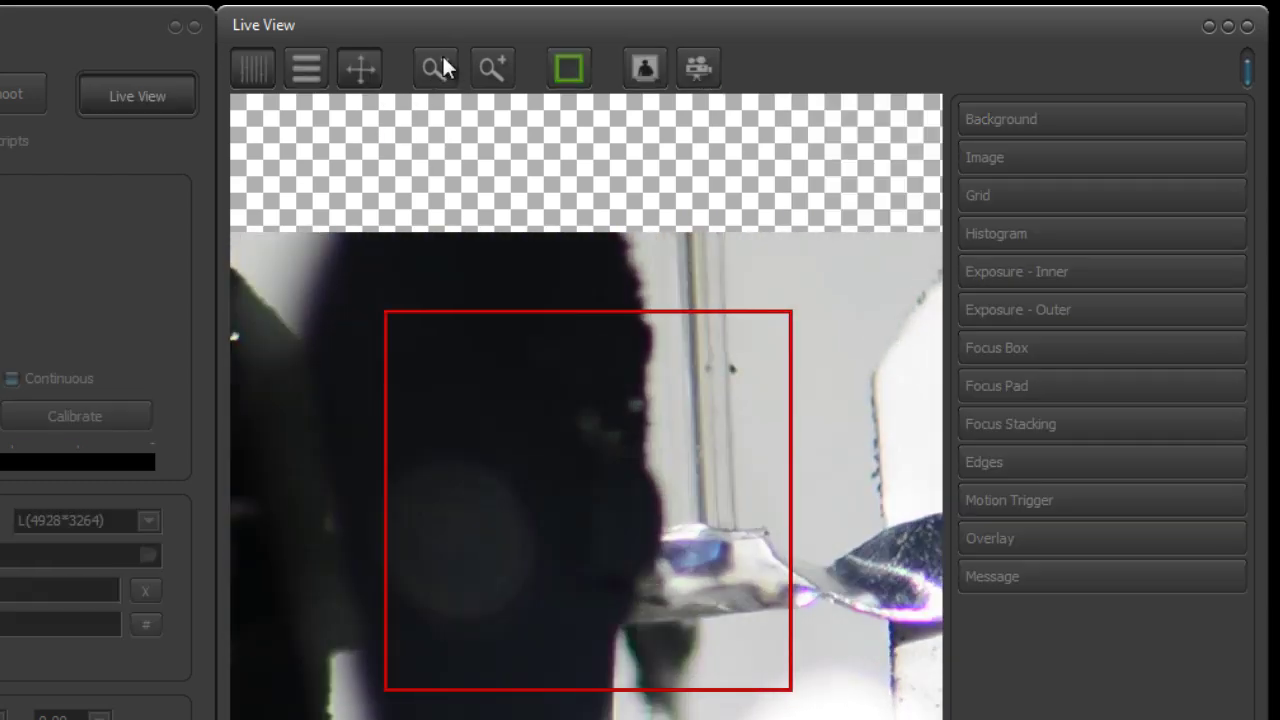
left_click(443, 60)
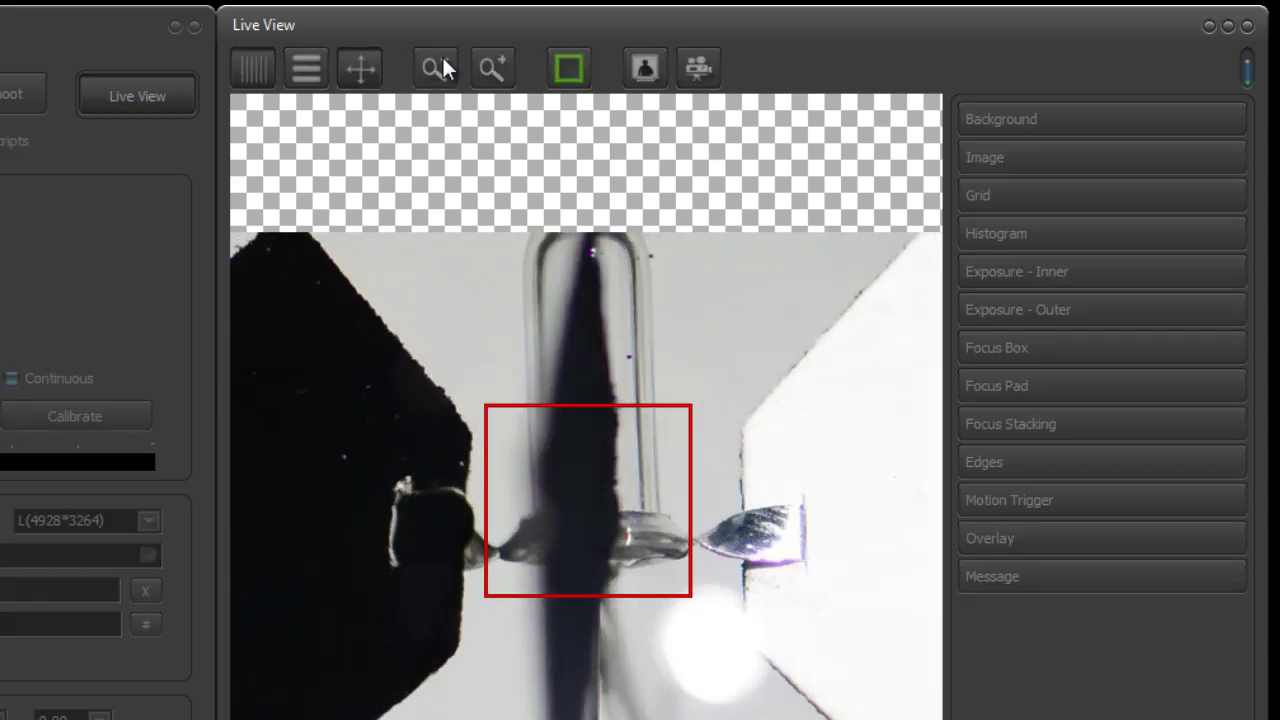
left_click(443, 61)
left_click(443, 57)
left_click(443, 58)
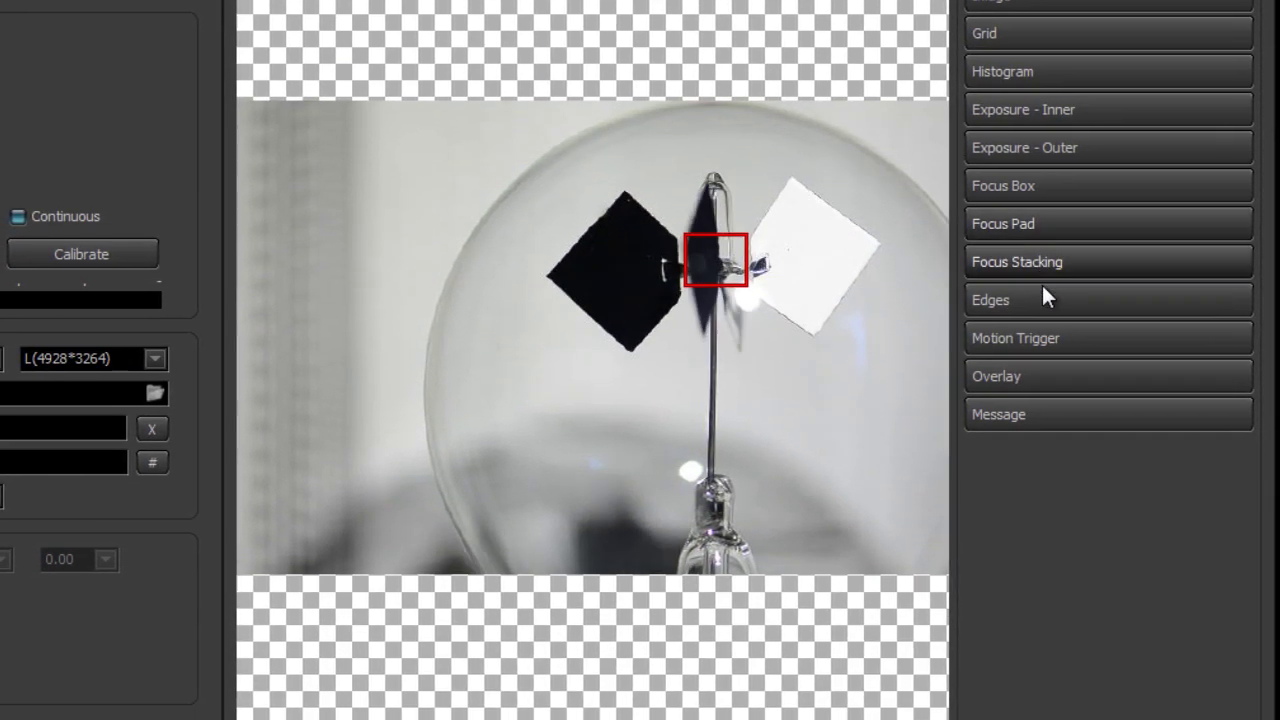
Enable the Edges overlay and set its threshold to 18, opacity to 83 and color to orange
left_click(1037, 458)
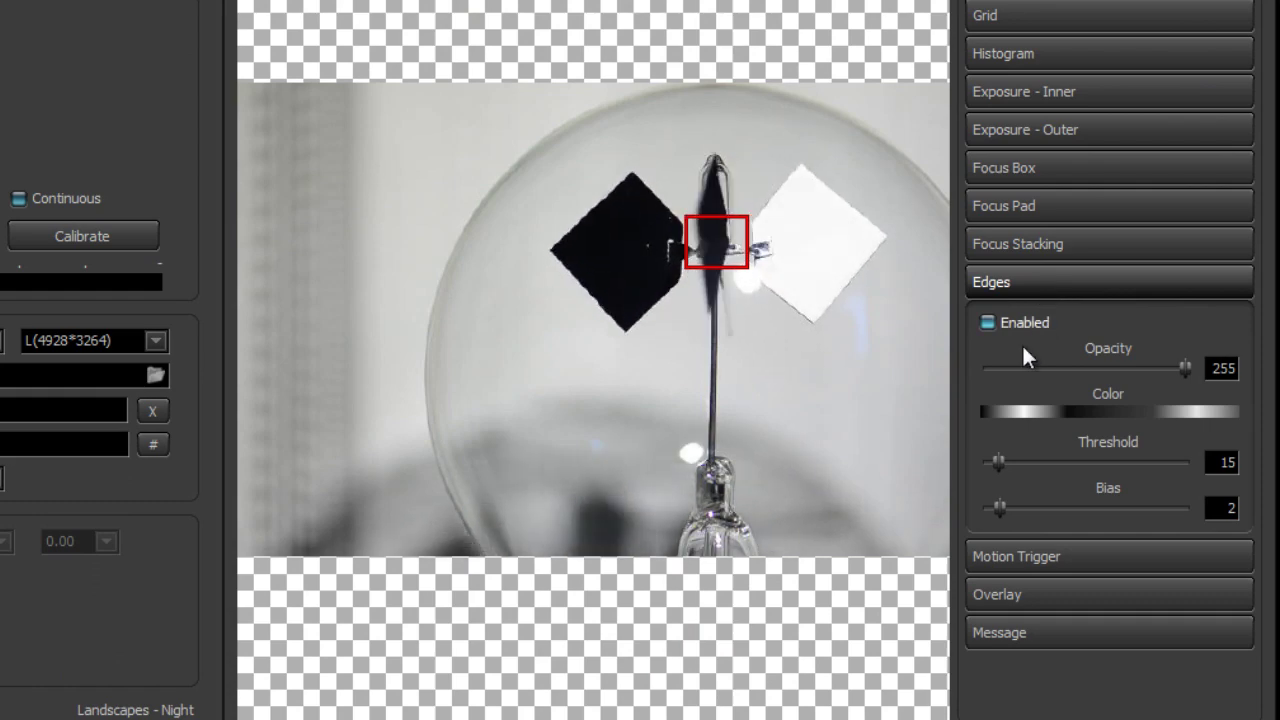
left_click(1017, 323)
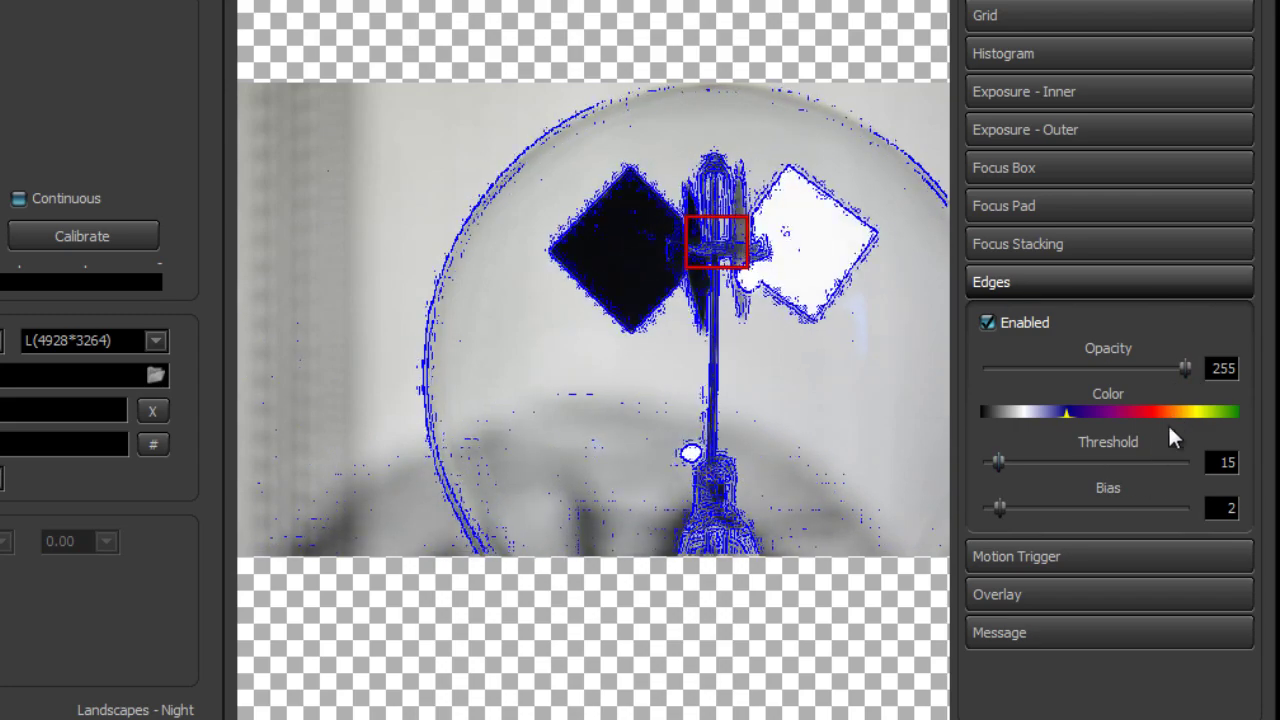
mouse_move(997, 461)
left_mouse_down()
mouse_move(1017, 462)
mouse_move(1007, 502)
mouse_move(994, 502)
mouse_move(1013, 459)
mouse_move(997, 463)
mouse_move(997, 503)
mouse_move(1000, 460)
left_mouse_up()
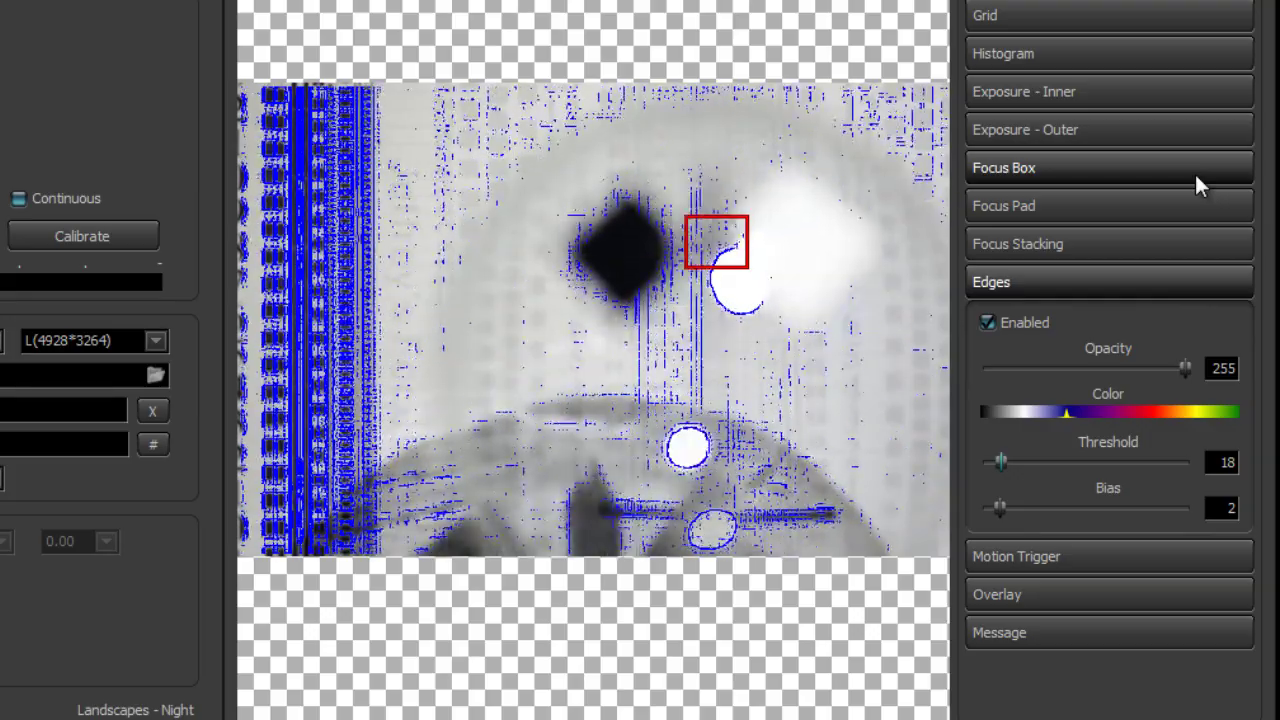
left_click_drag(1183, 365, 1072, 379)
left_click(1164, 410)
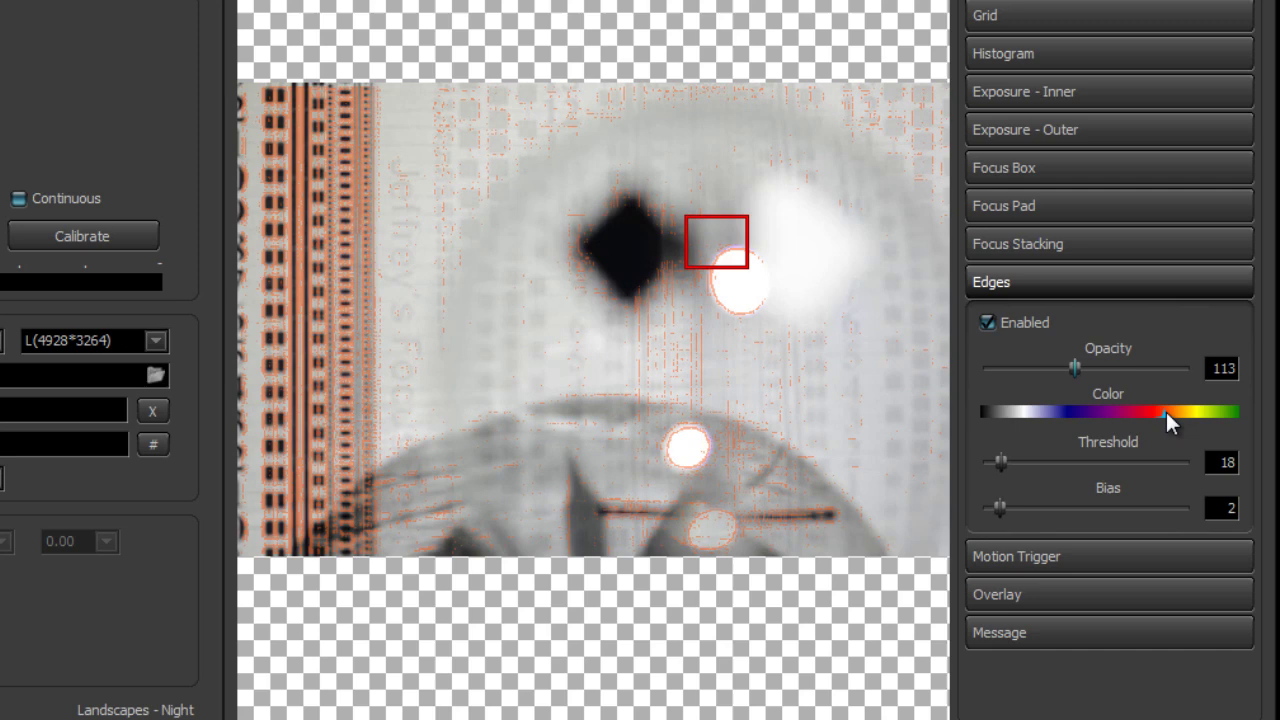
left_click_drag(1063, 368, 1050, 368)
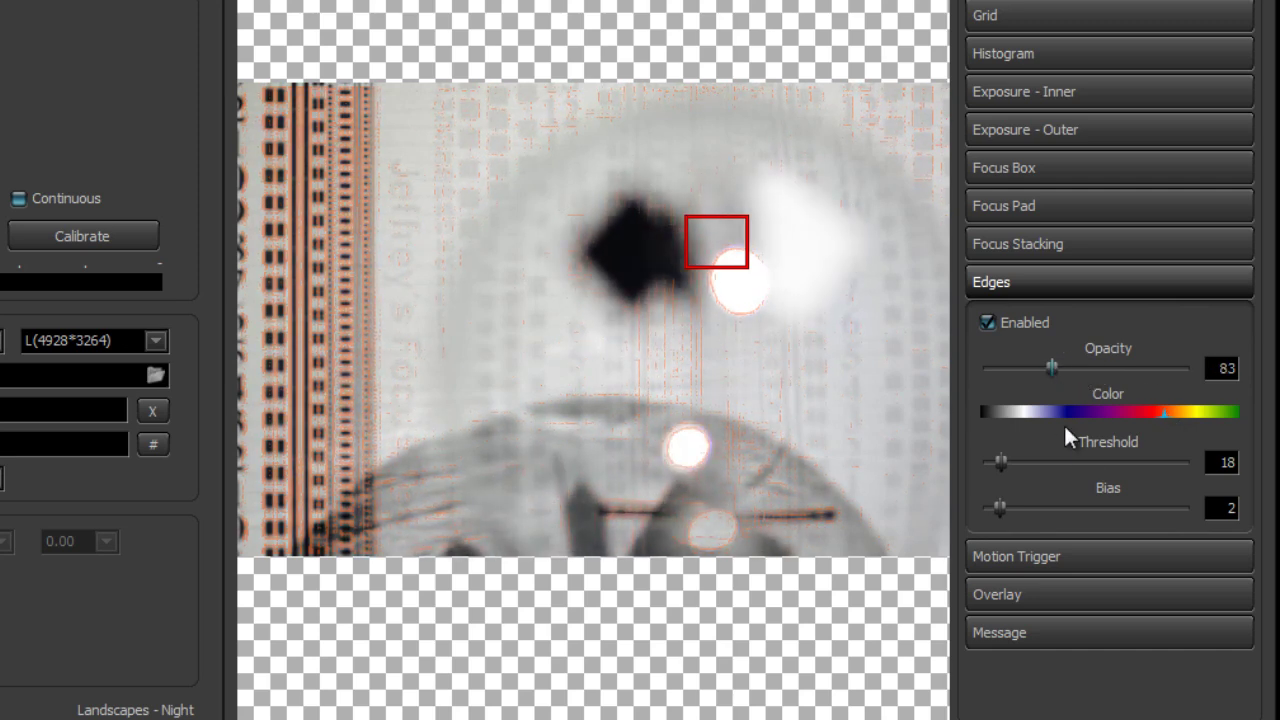
Disable the Edges overlay and enable the Overlay image on the live view
left_click(987, 322)
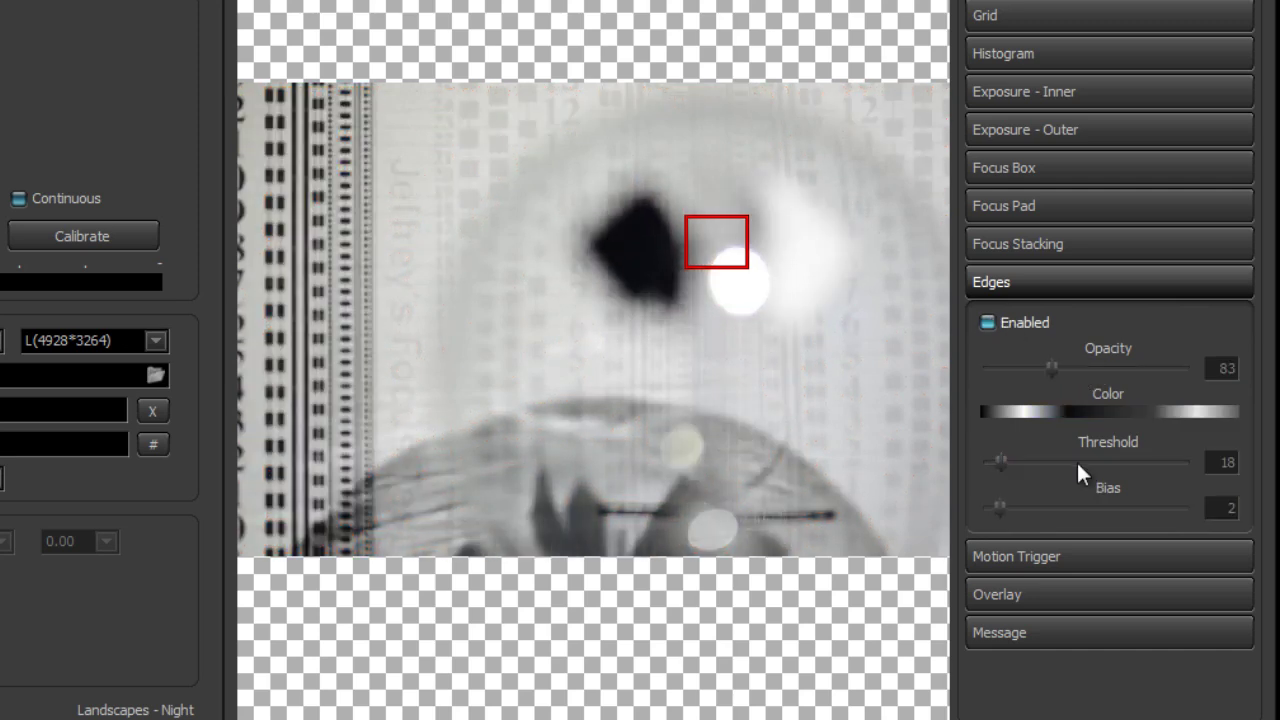
left_click(1000, 285)
left_click(1012, 358)
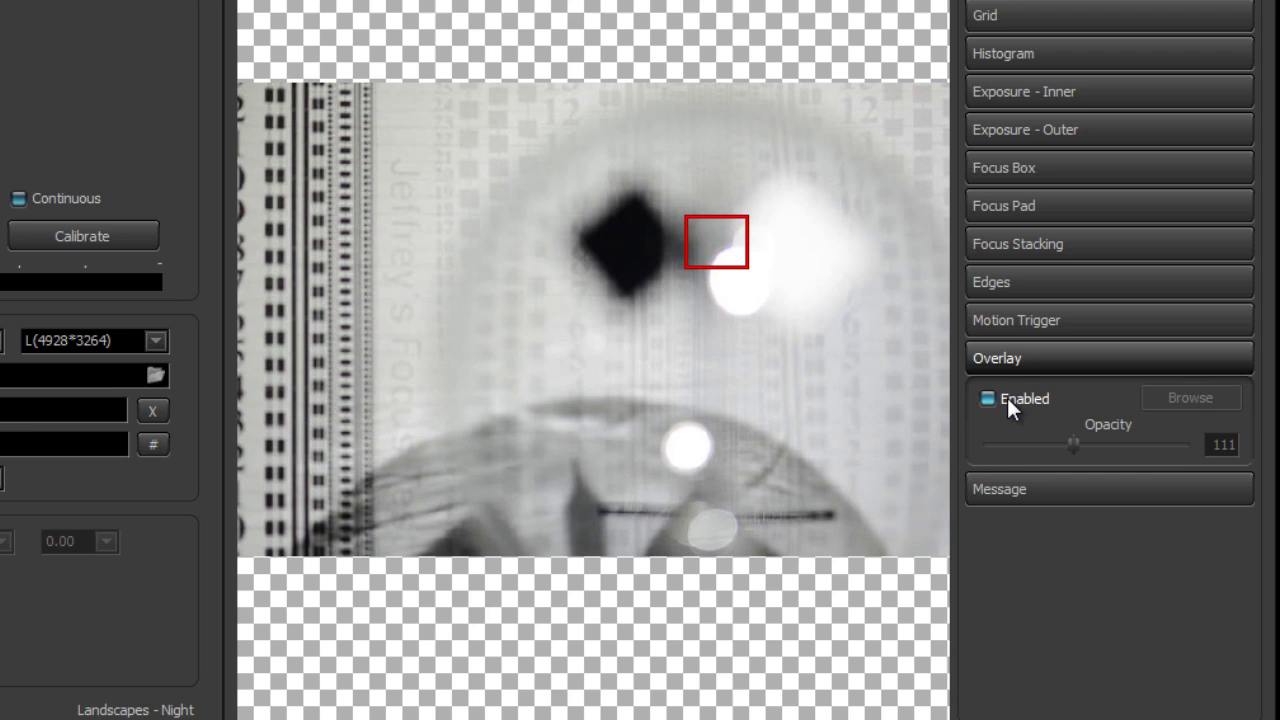
left_click(1027, 398)
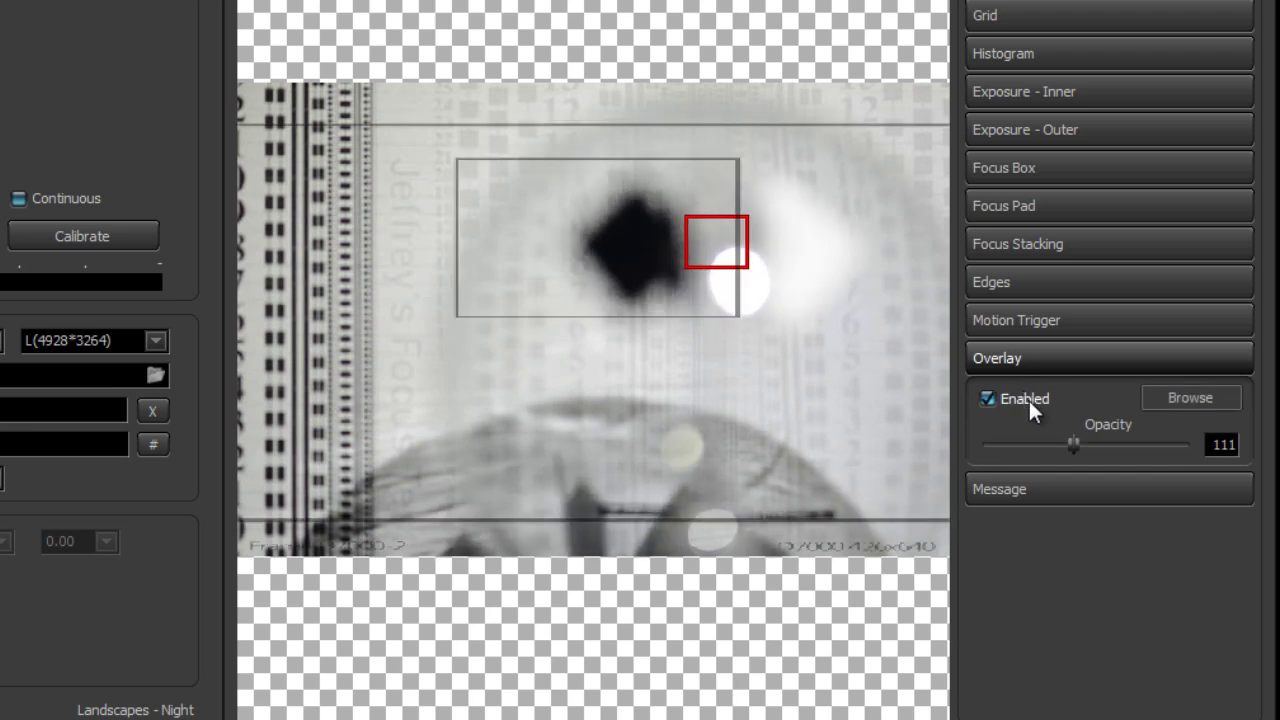
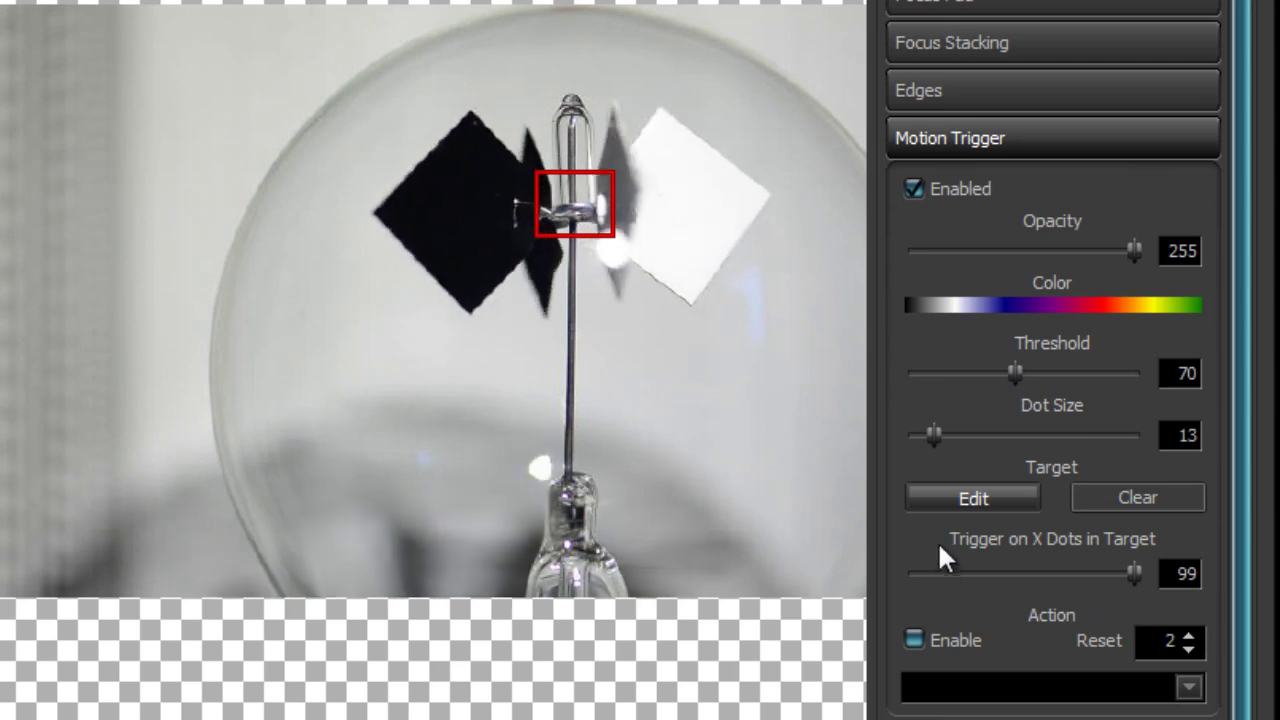
Set the Motion Trigger's threshold to 26, dot size to 13, opacity to 145 and dot color to crimson
left_click_drag(1012, 370, 941, 375)
mouse_move(936, 431)
left_mouse_down()
mouse_move(903, 428)
mouse_move(921, 431)
left_mouse_up()
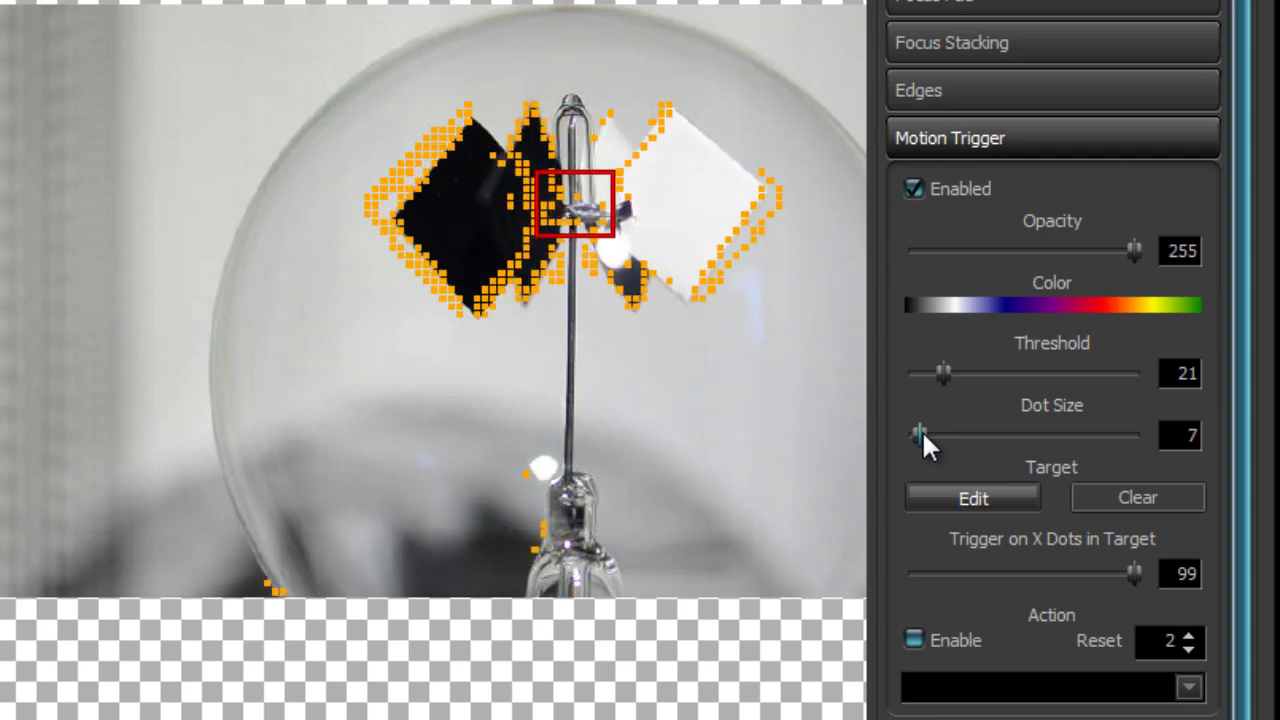
left_click_drag(922, 430, 928, 431)
left_click_drag(944, 375, 955, 378)
left_click_drag(923, 431, 933, 434)
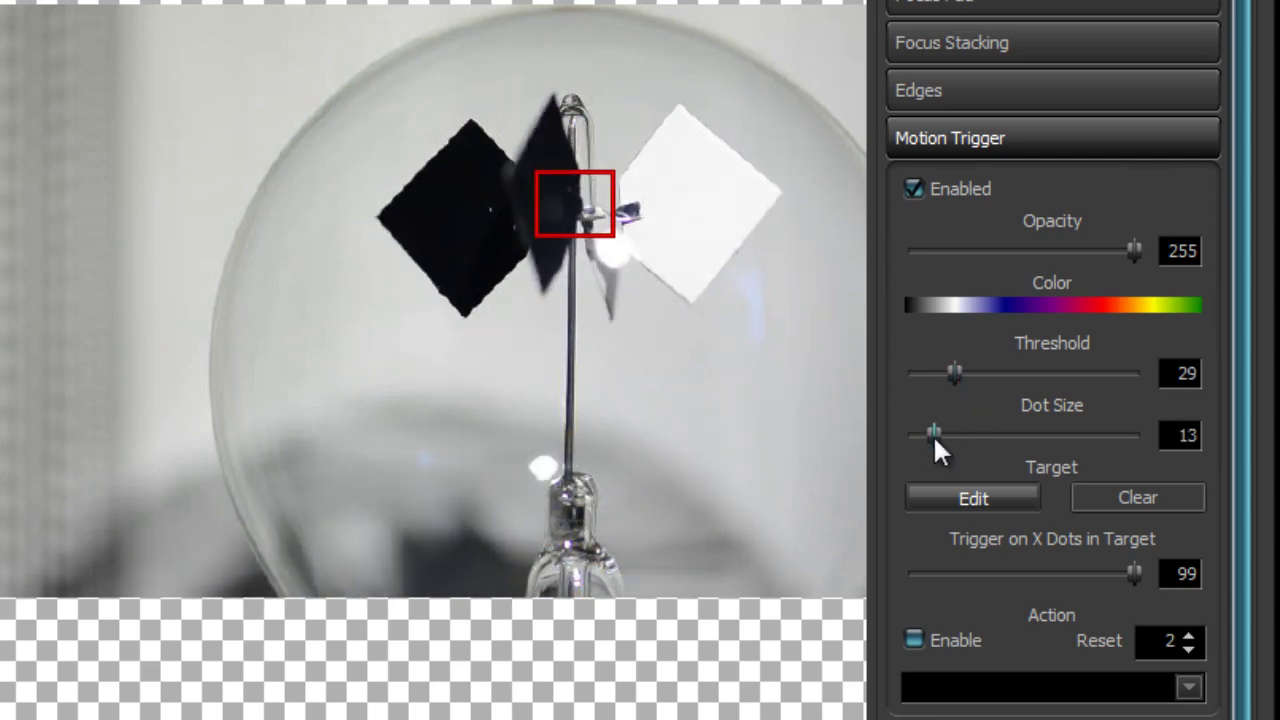
left_click_drag(953, 378, 949, 375)
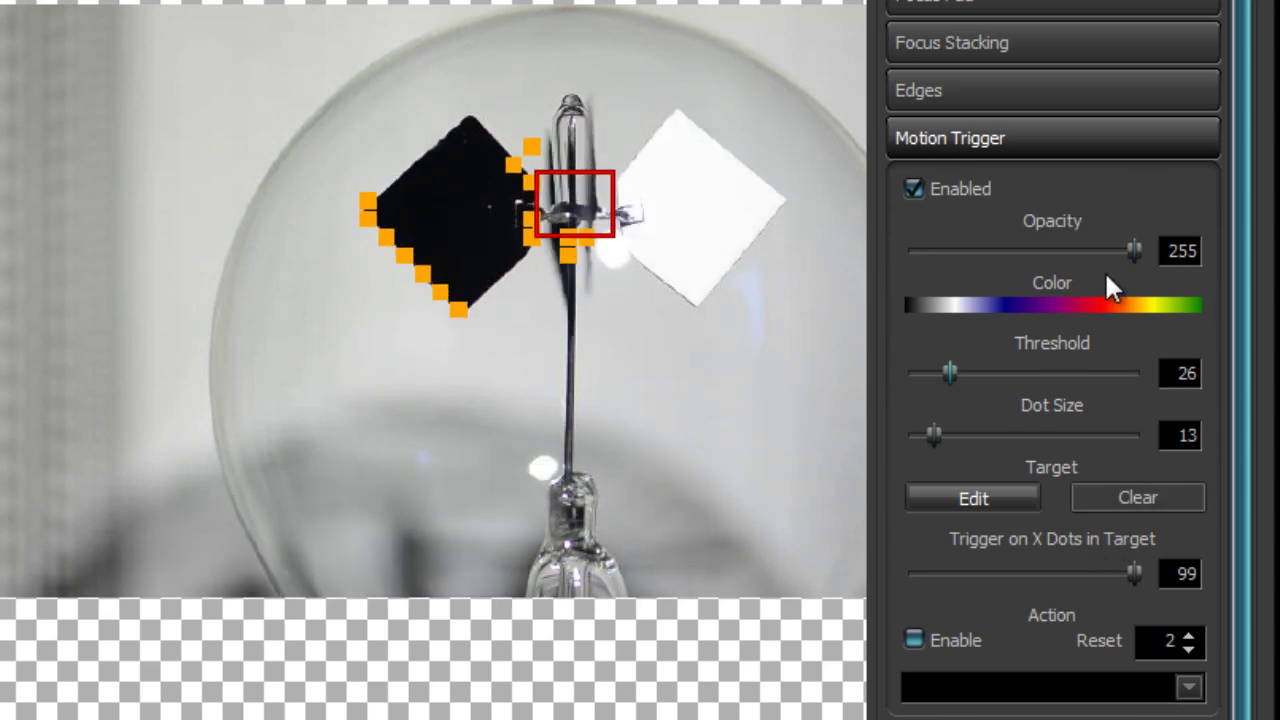
left_click_drag(1134, 250, 1040, 257)
left_click(1080, 304)
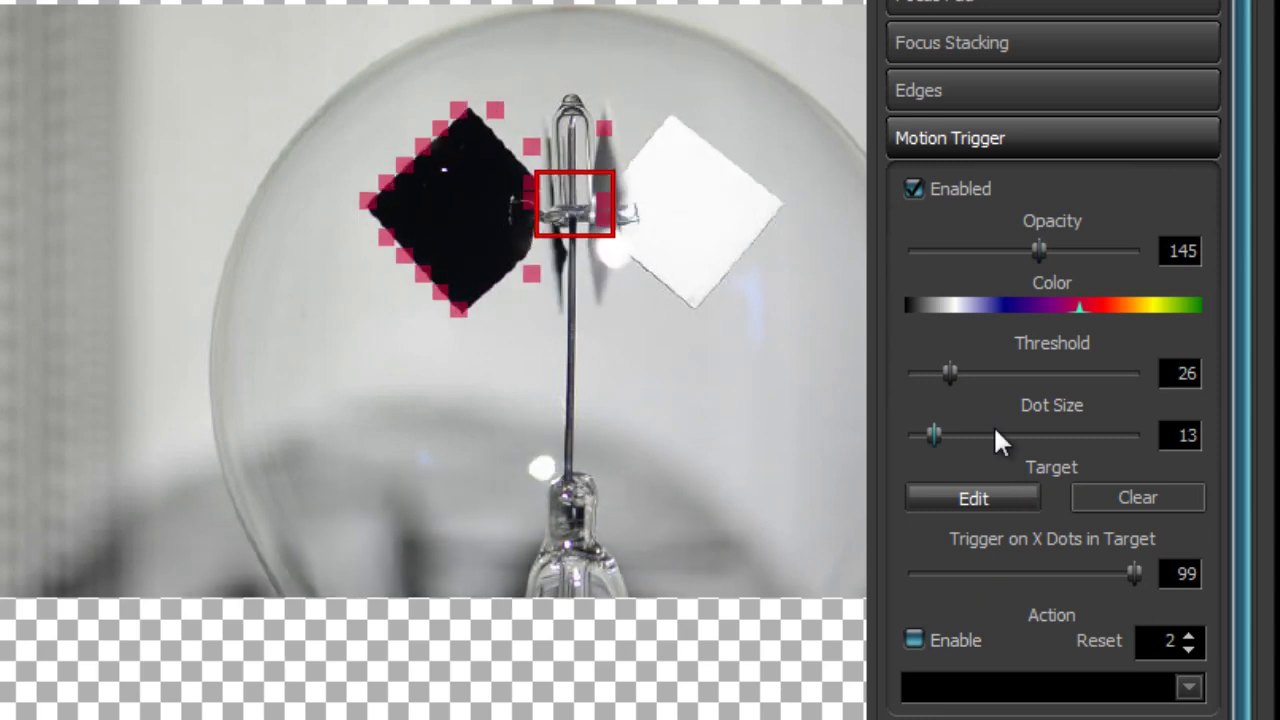
Draw a six-sided motion trigger target enclosing both the black and white radiometer vanes, and finish editing it
left_click(972, 500)
left_click(333, 328)
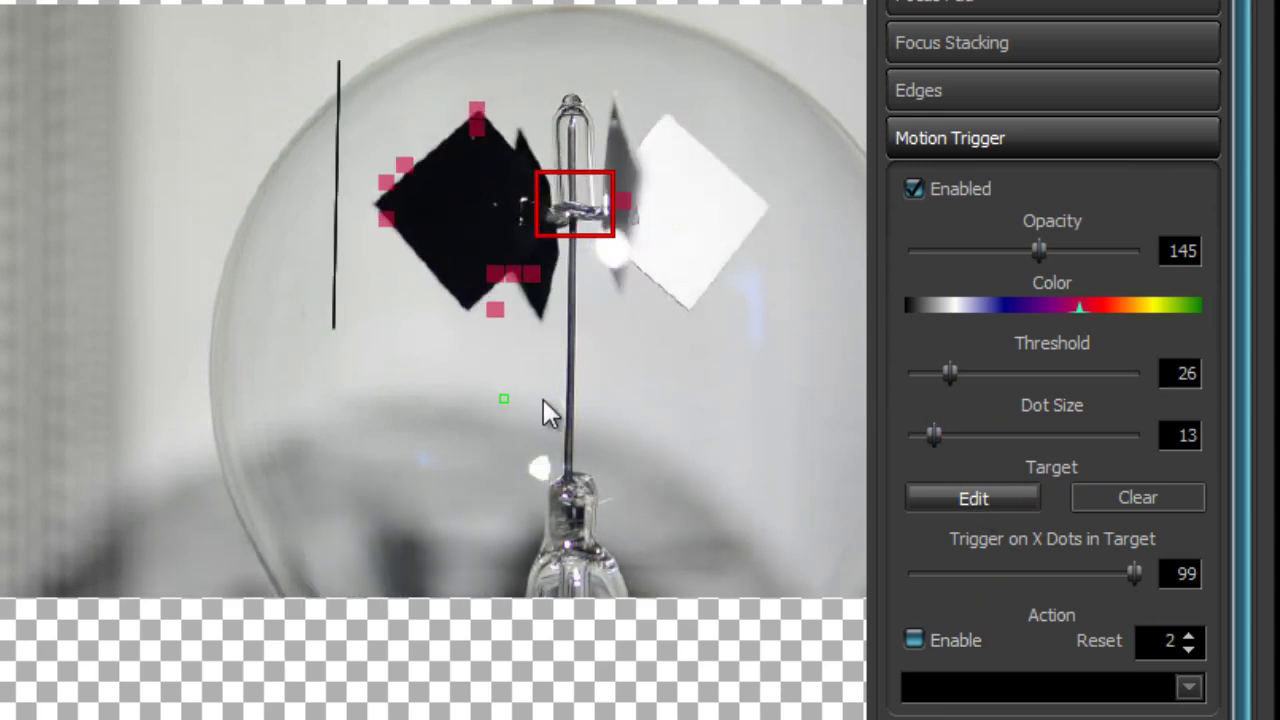
left_click(547, 398)
left_click(740, 380)
left_click(821, 185)
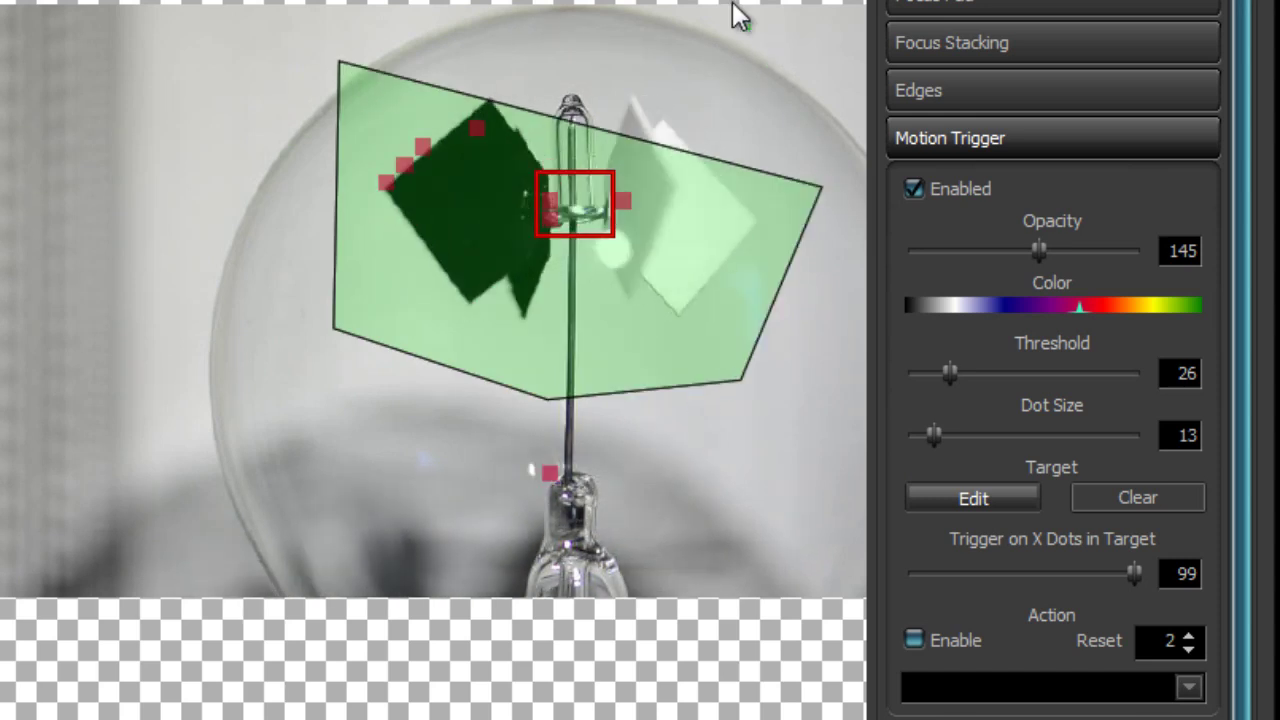
left_click(627, 39)
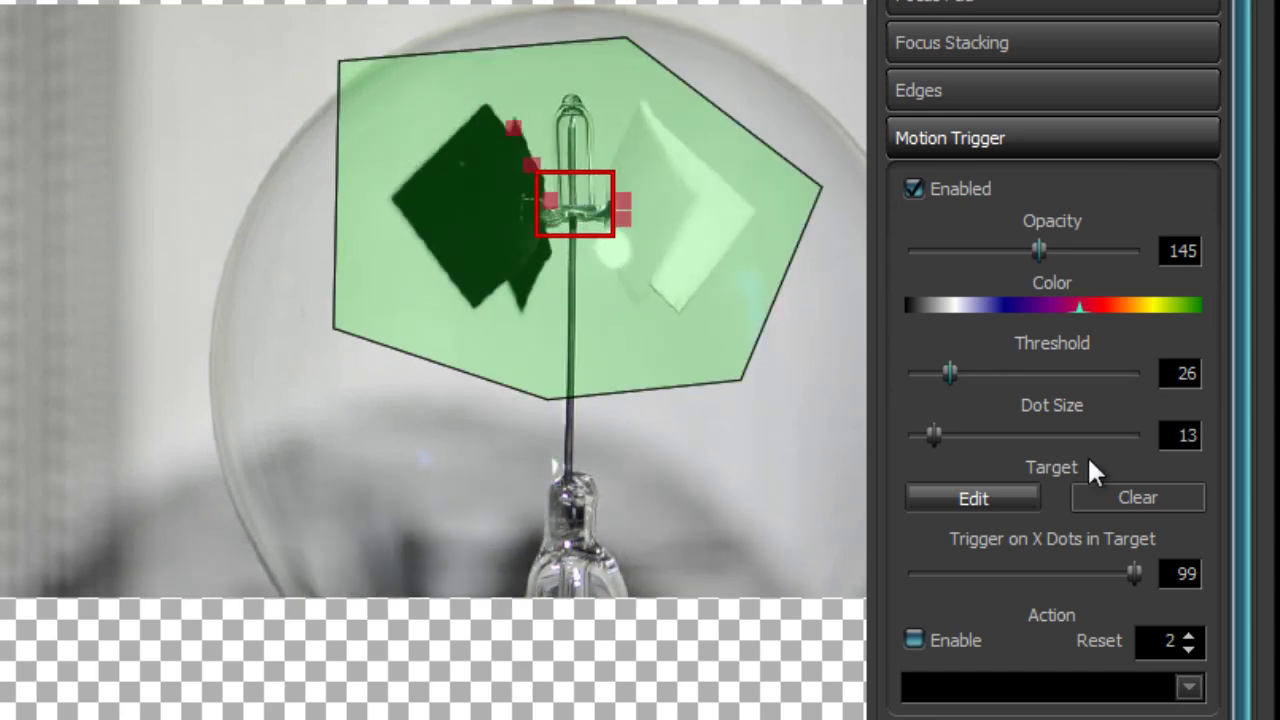
left_click(991, 496)
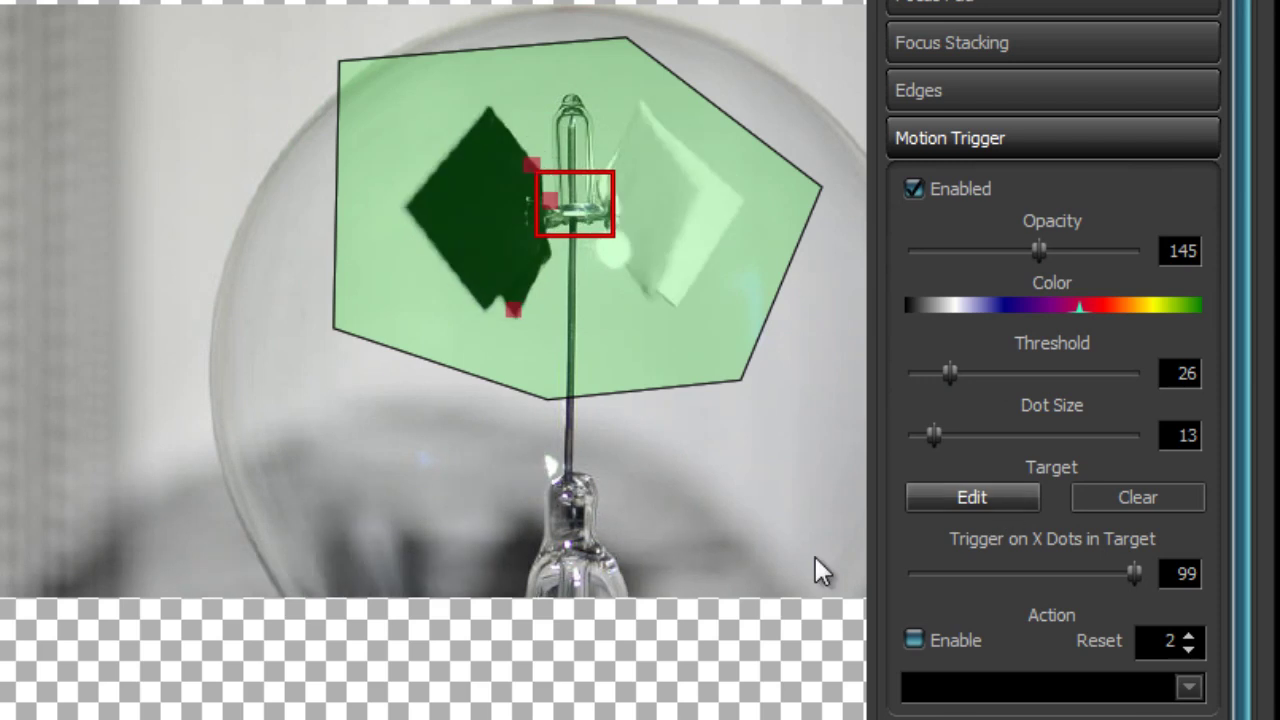
Redraw the motion trigger target as a smaller five-sided area over the outer part of the black vane
left_click(918, 491)
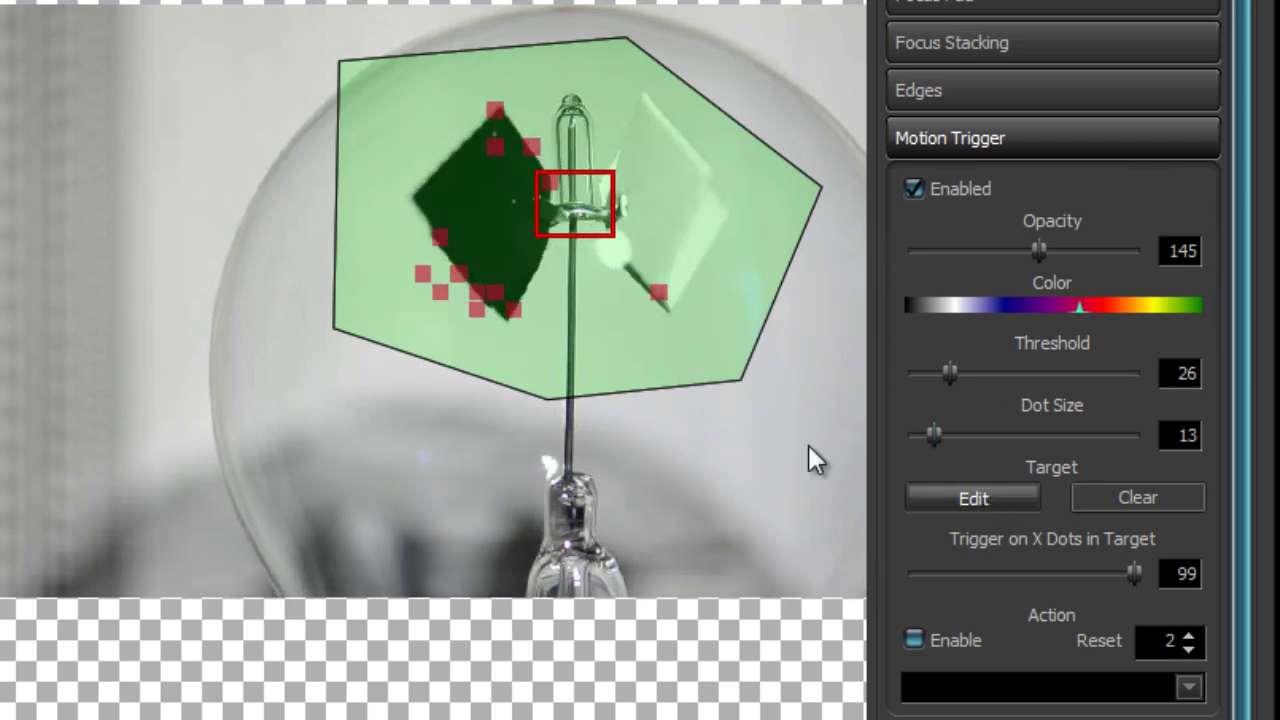
left_click(335, 71)
left_click(326, 324)
left_click(458, 385)
left_click(438, 62)
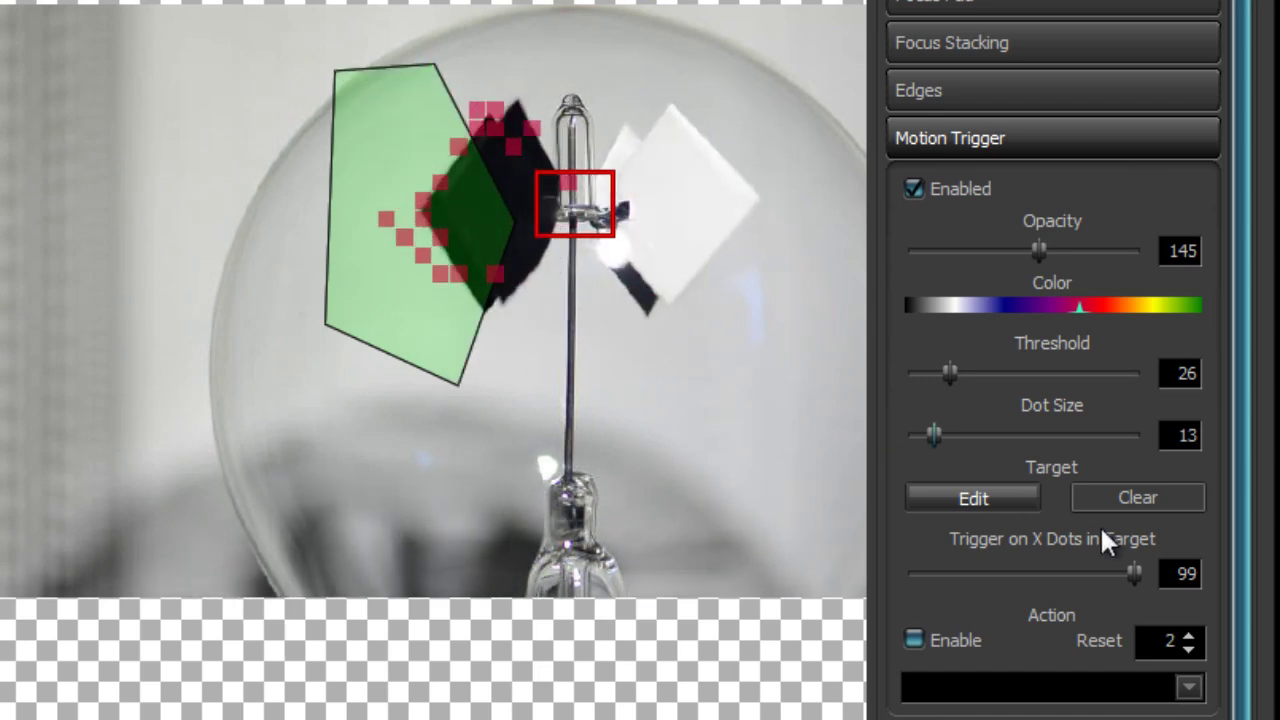
Replace the motion trigger target with a seven-sided area enclosing both the black and white radiometer vanes, and finish editing it
left_click(1135, 495)
left_click(437, 37)
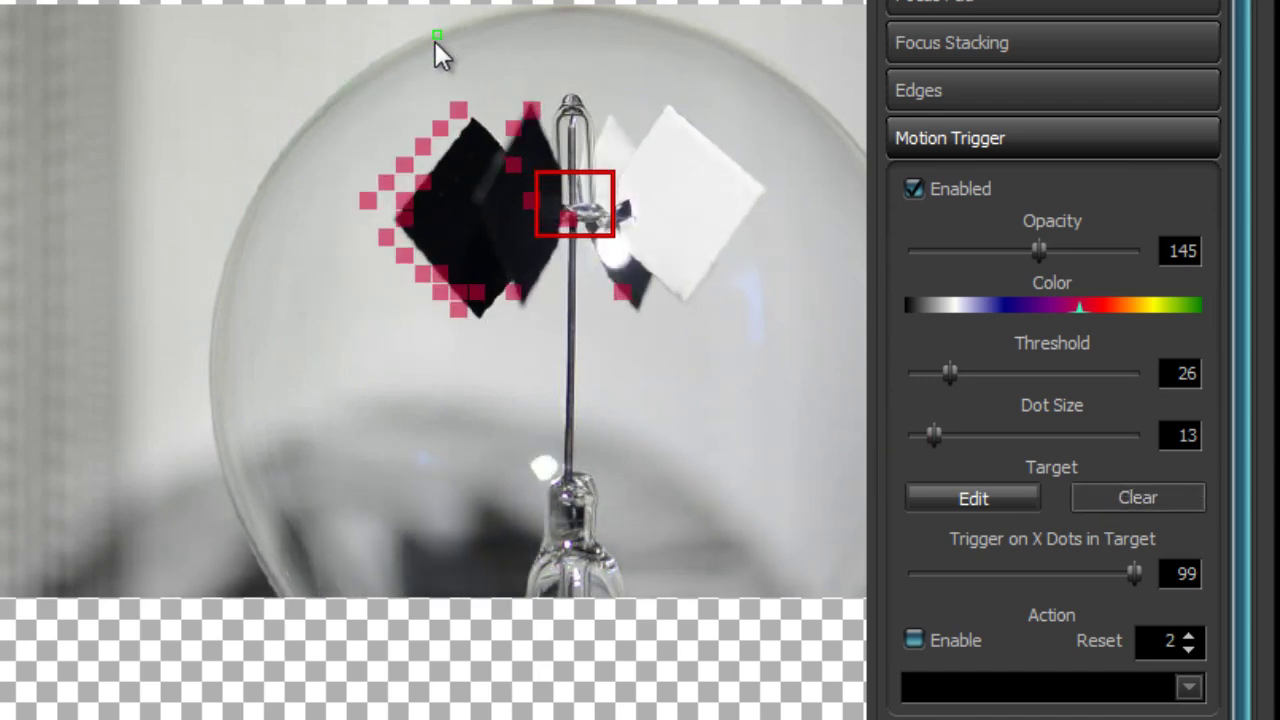
left_click(306, 261)
left_click(449, 397)
left_click(718, 374)
left_click(820, 311)
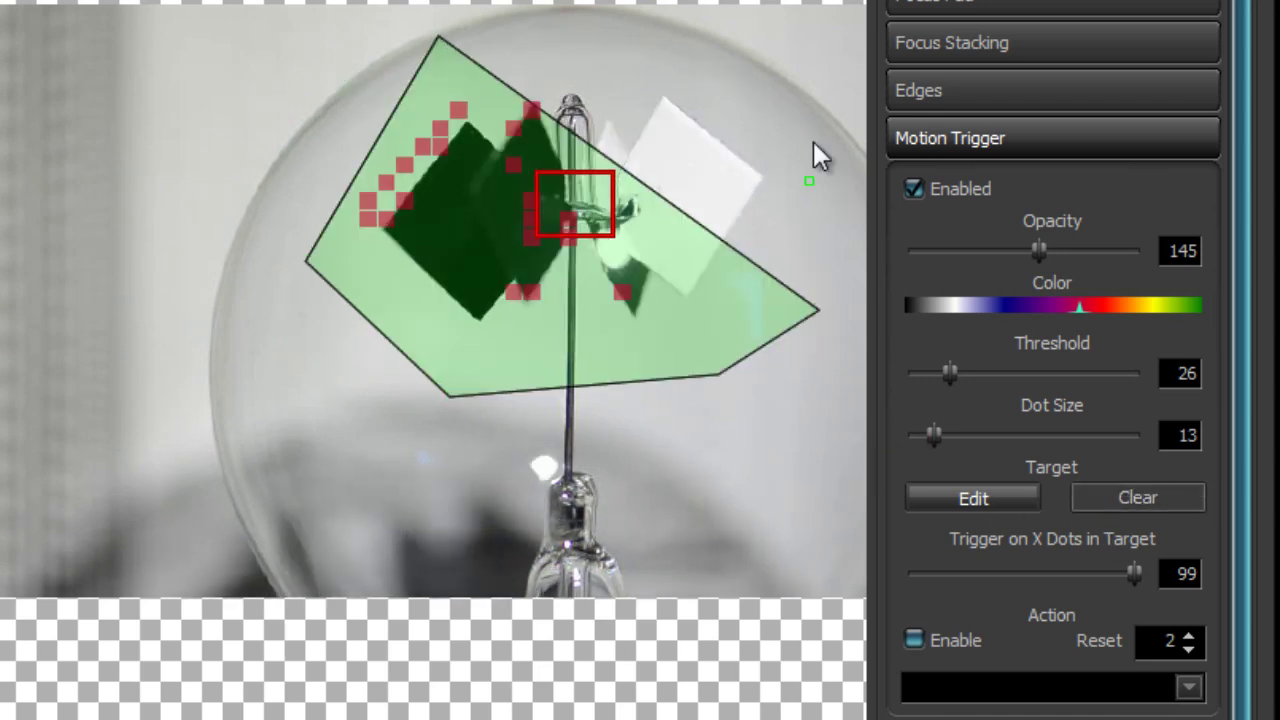
left_click(793, 98)
left_click(618, 28)
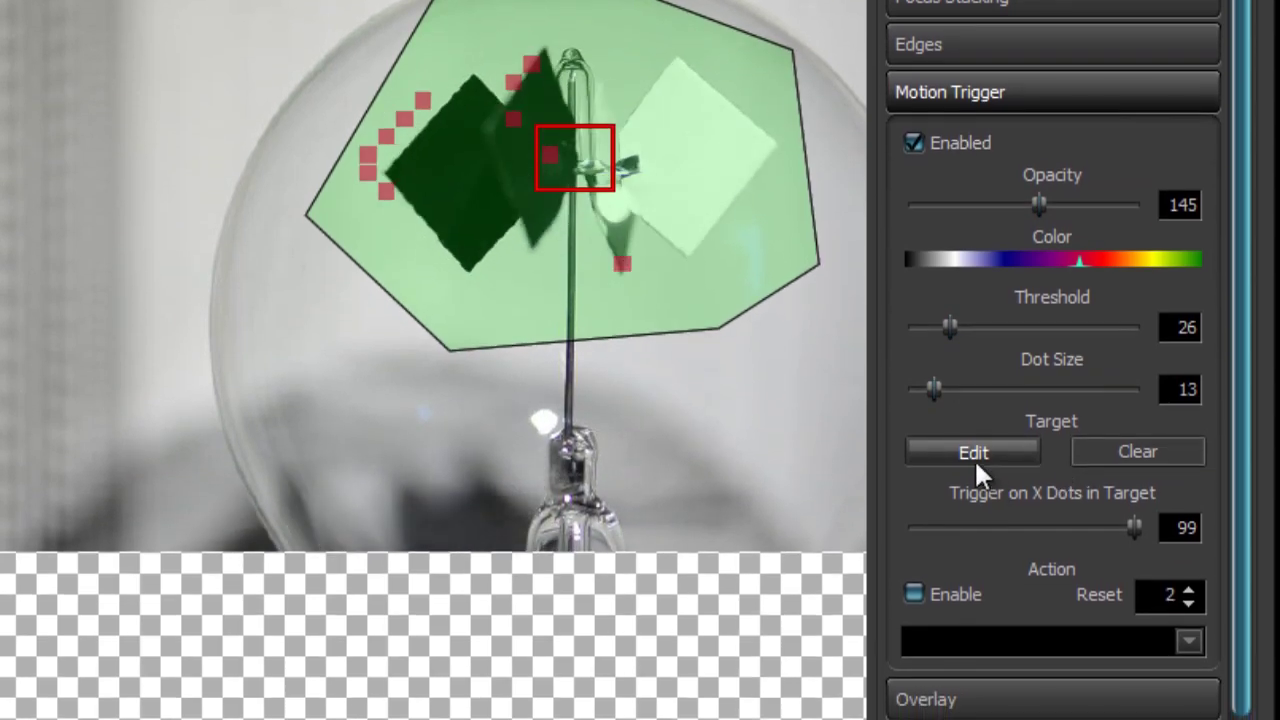
left_click(963, 450)
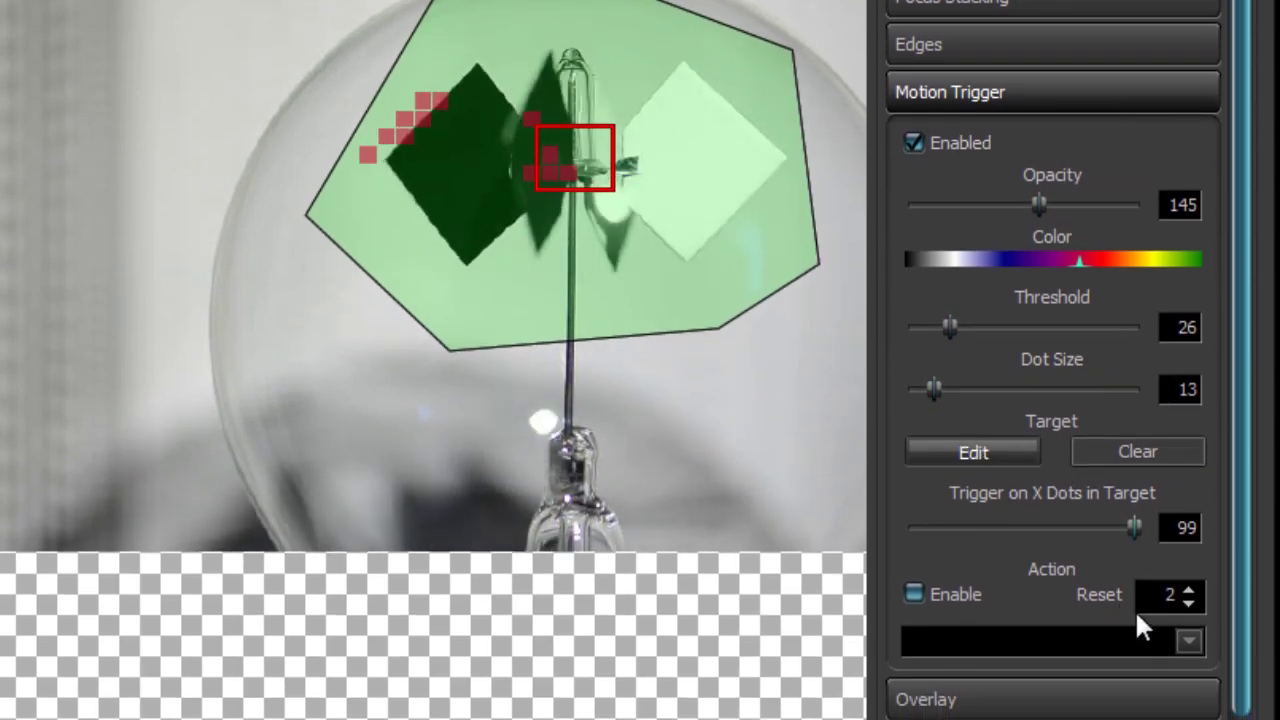
Choose Shoot as the motion trigger action and lower the required dots in the target to 15 and further to 5
left_click(1188, 643)
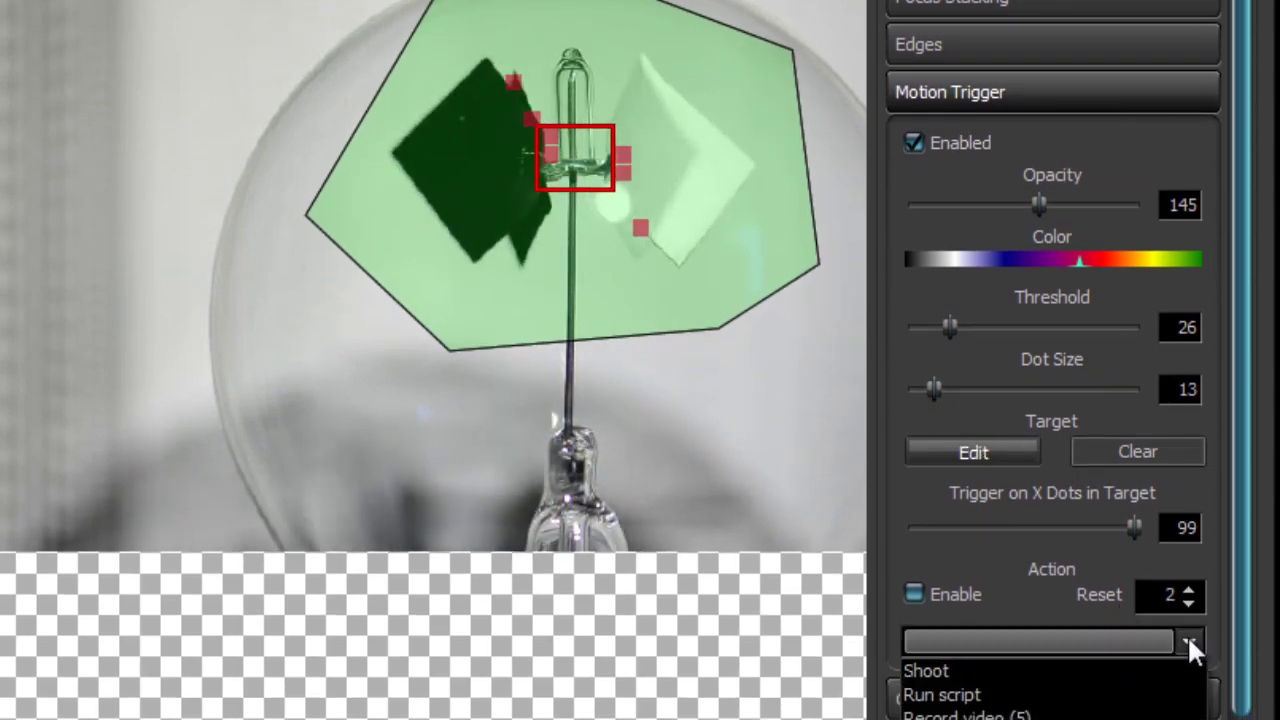
left_click(1063, 670)
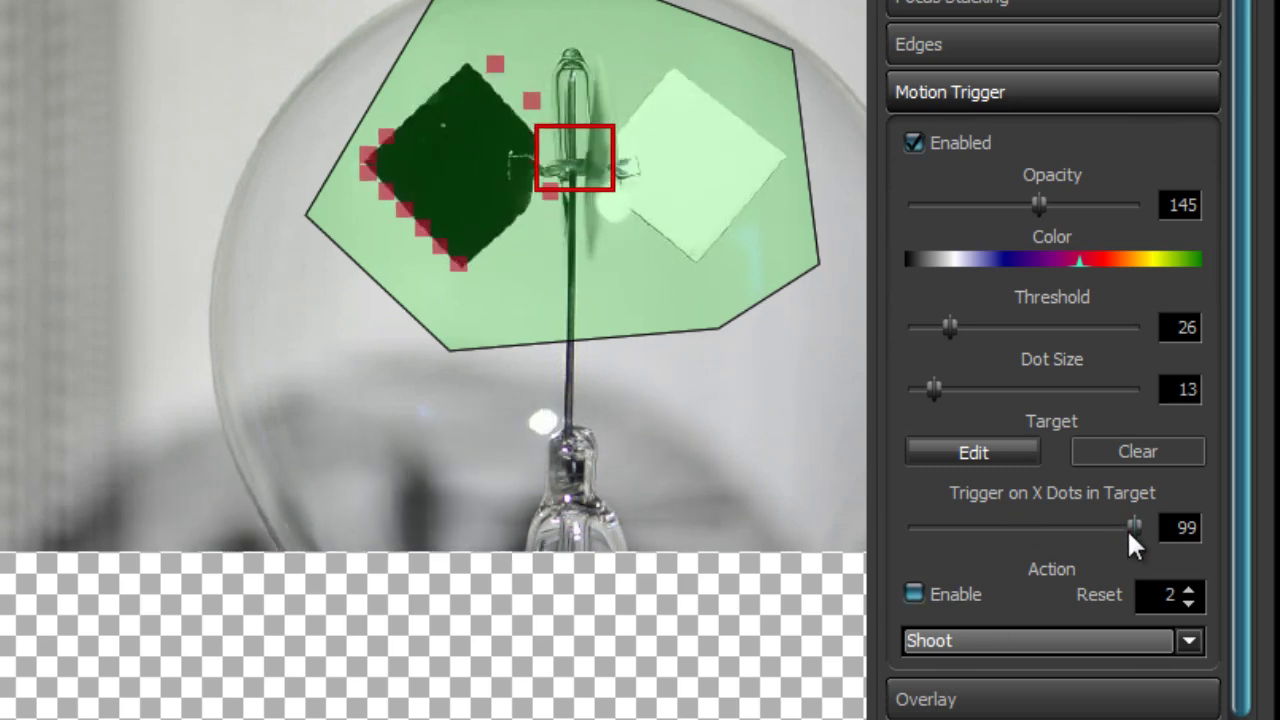
left_click_drag(1136, 523, 947, 531)
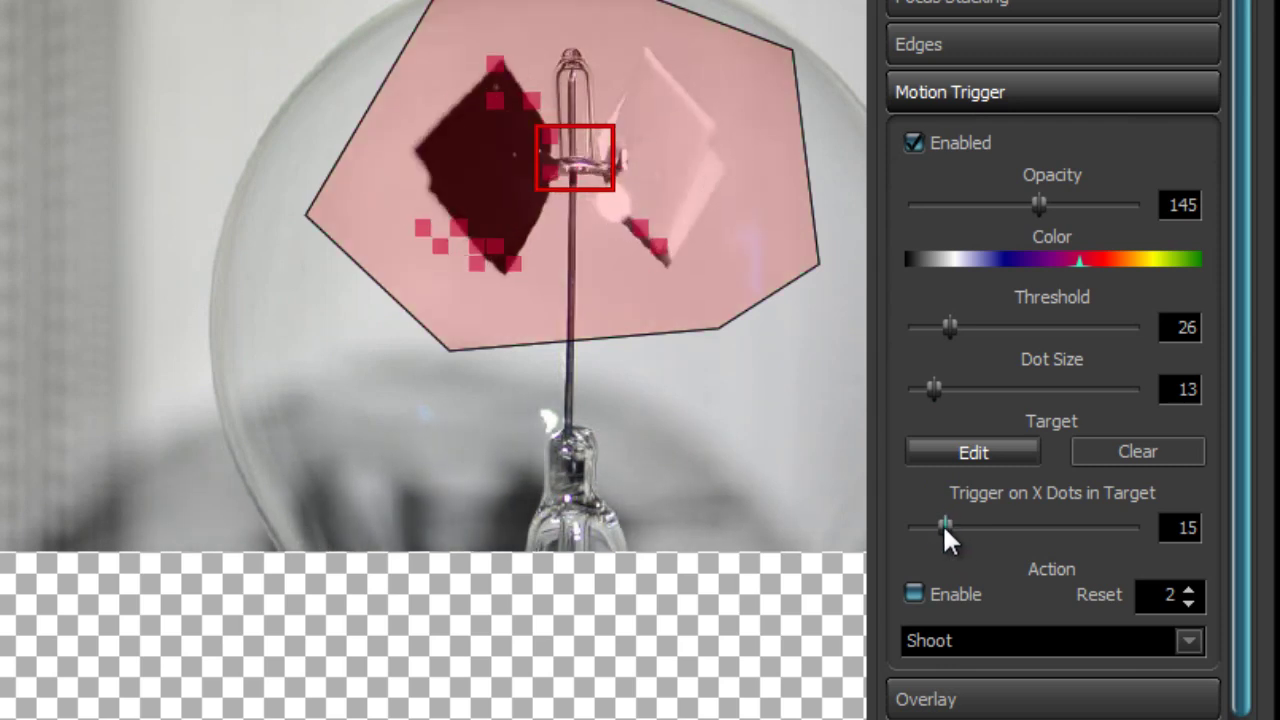
left_click_drag(942, 523, 918, 525)
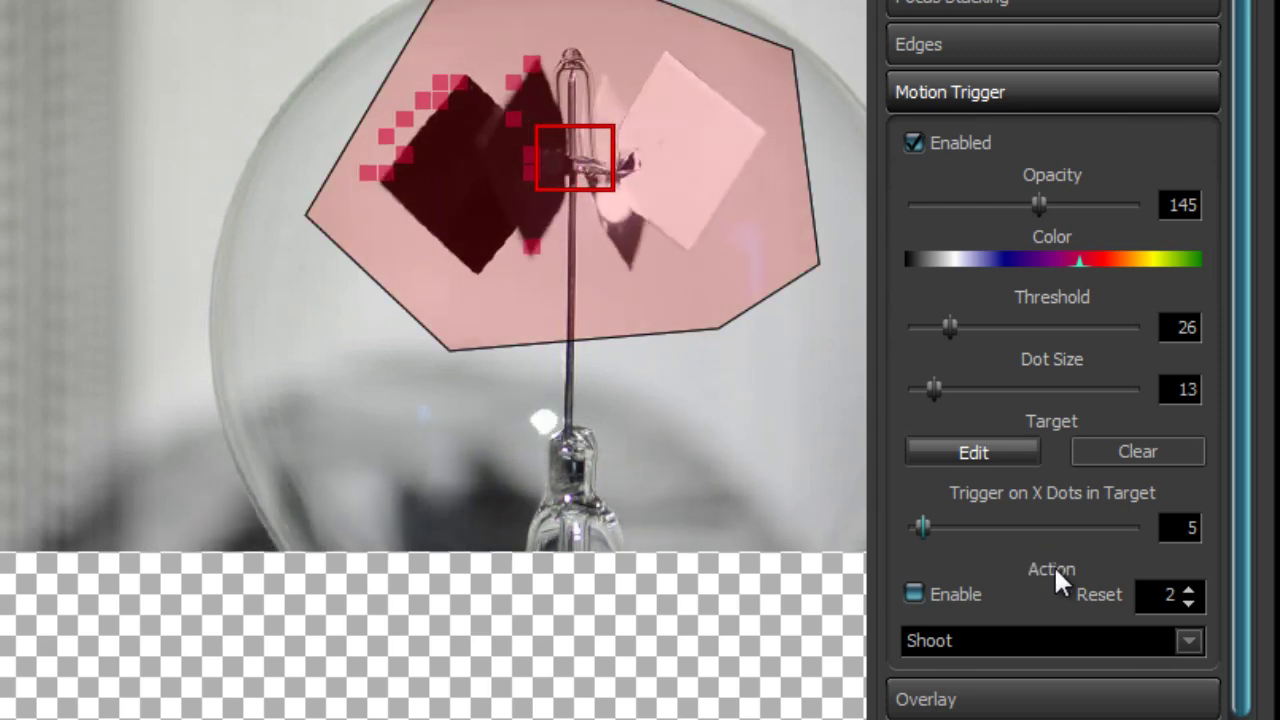
Set the threshold to 29, dot size to 14, dots in target to 1 and reset to 10, and enable the trigger action
left_click(962, 327)
left_click(963, 390)
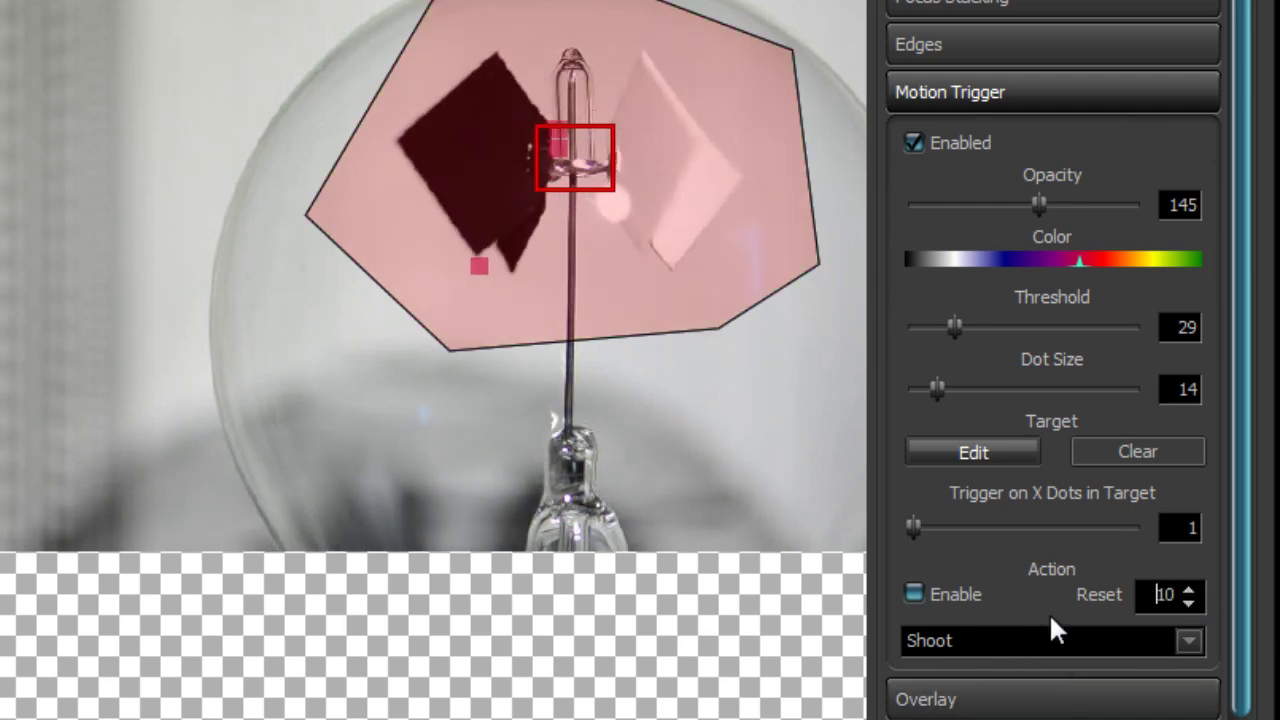
left_click(953, 591)
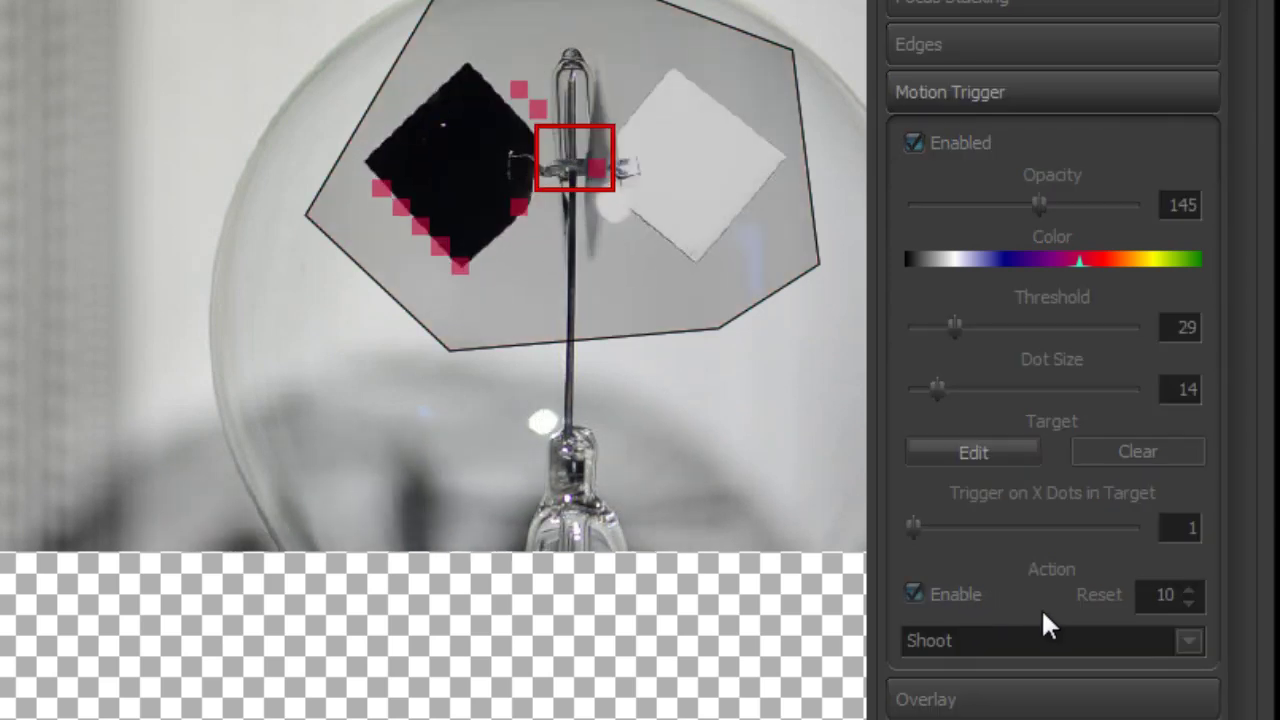